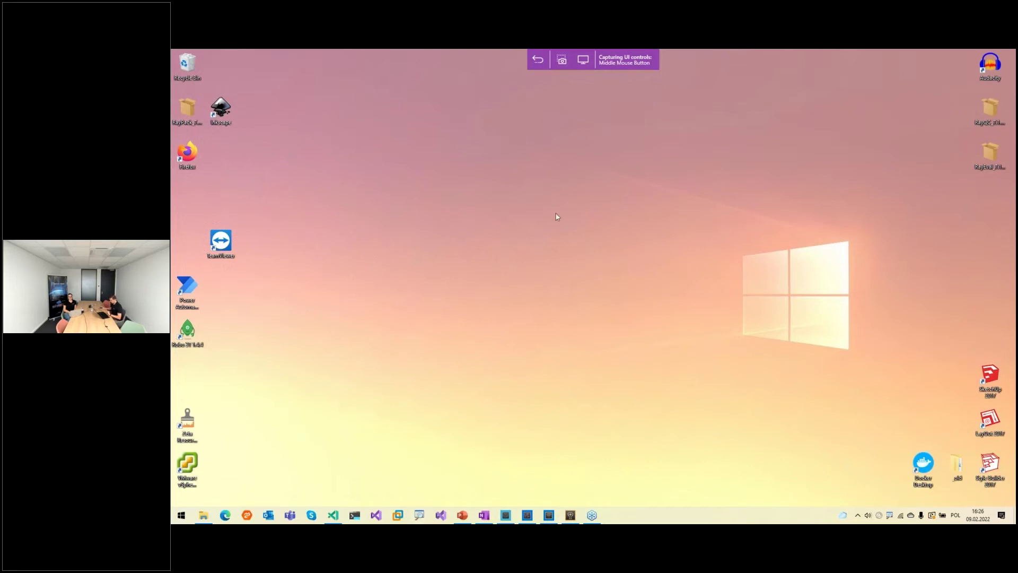
# Open the RayPack installer package from the desktop and place its window in the middle of the screen
pyautogui.click(189, 110)
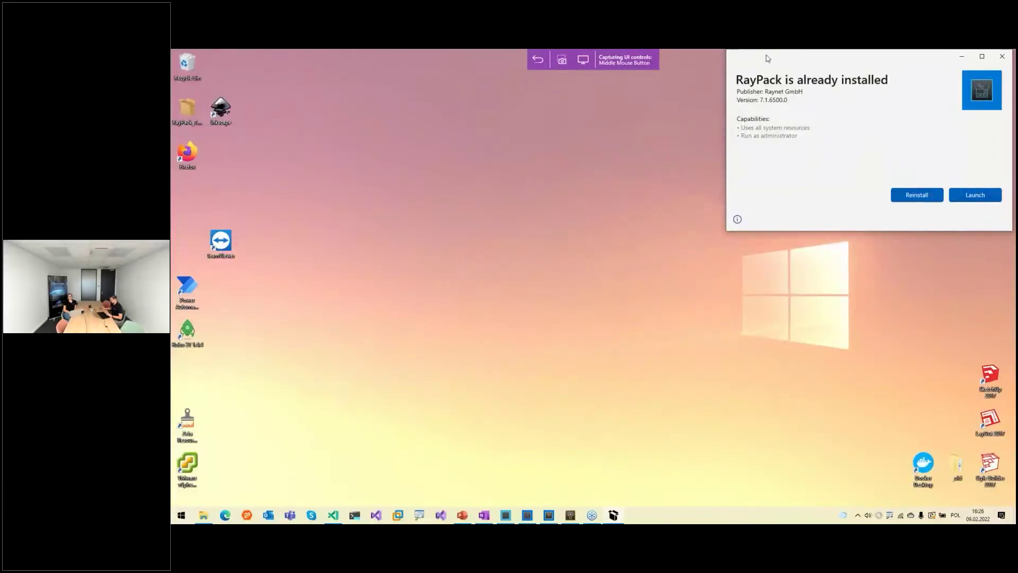
pyautogui.press('super+Left')
pyautogui.press('super+Right')
pyautogui.press('super+Right')
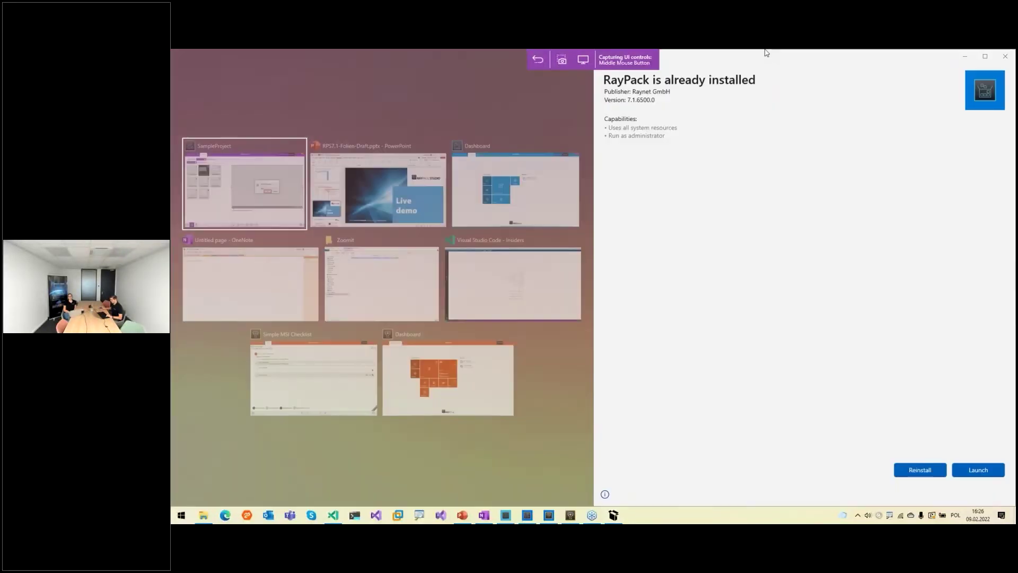
pyautogui.moveTo(767, 53); pyautogui.dragTo(516, 194)
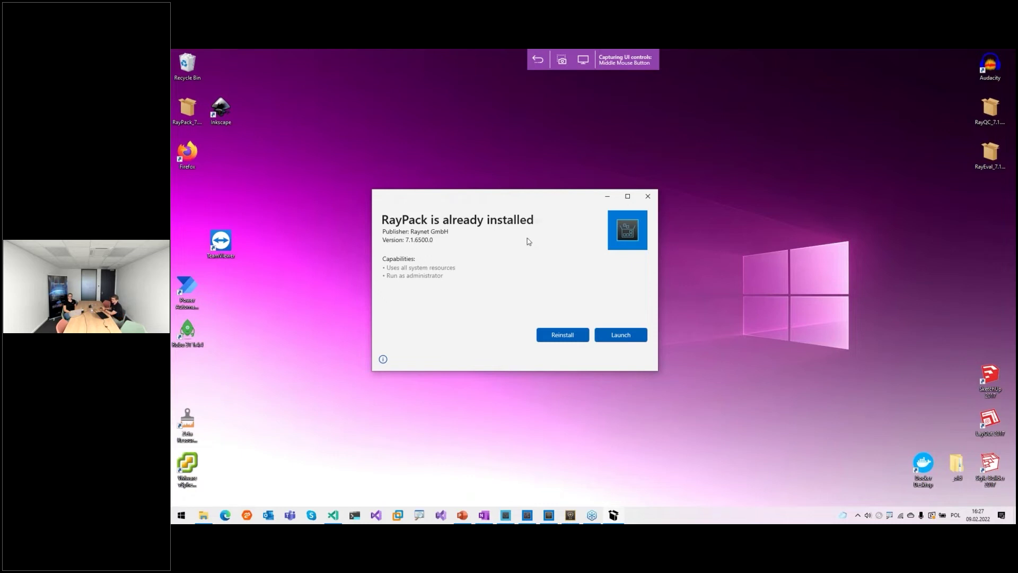
# Switch to RayPack and start a new Windows project of the Wrapper type
pyautogui.click(506, 517)
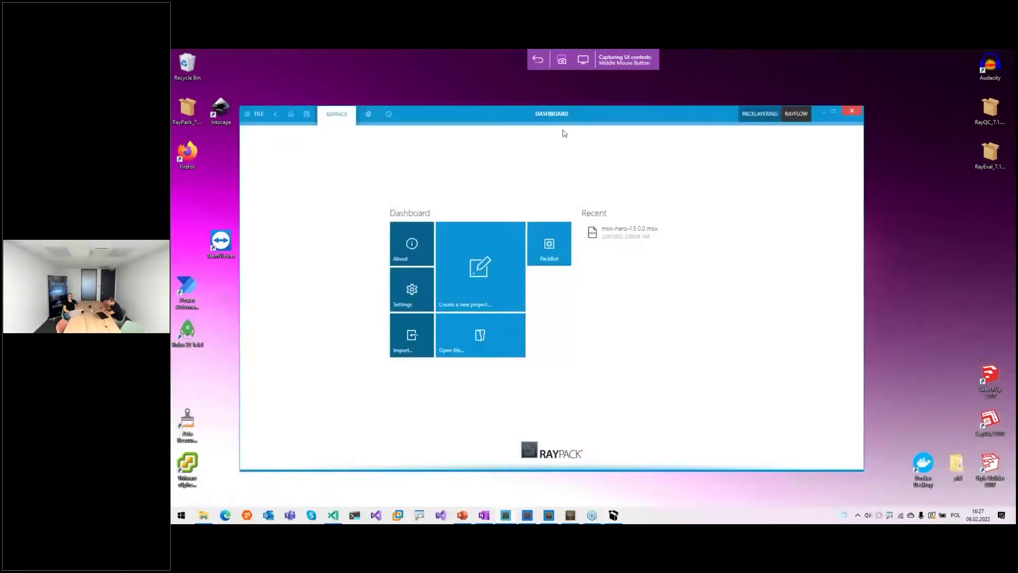
pyautogui.moveTo(564, 115); pyautogui.dragTo(558, 139)
pyautogui.click(479, 315)
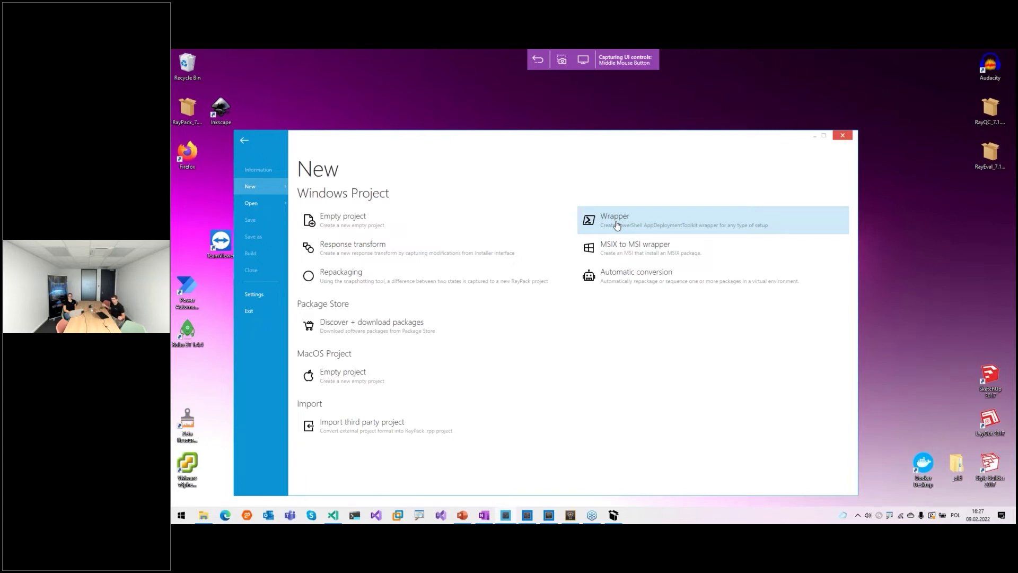
pyautogui.click(671, 220)
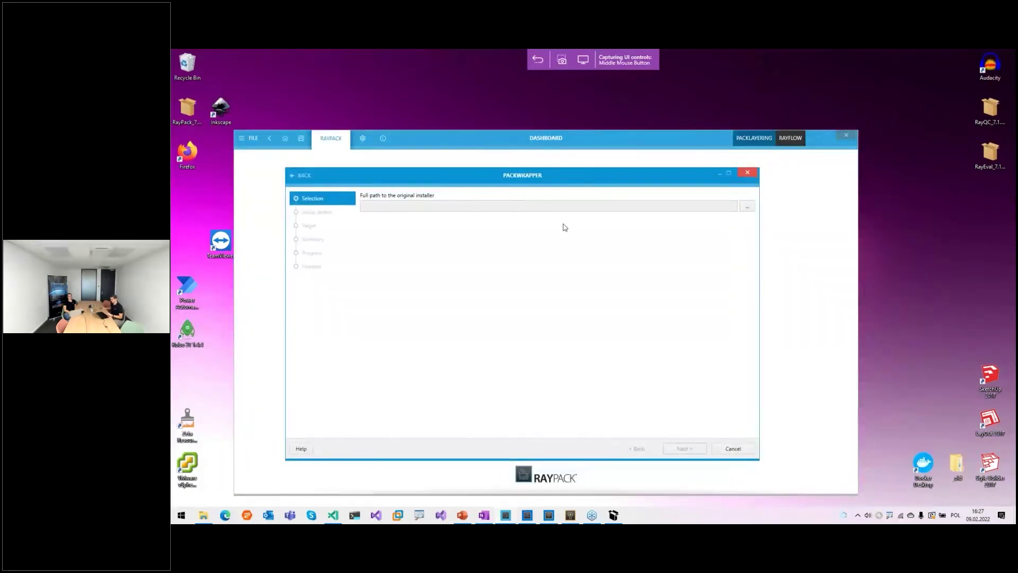
# Choose KeePass-2.36-Setup.exe from D:\Webinars\Public7.1\Source as the original installer
pyautogui.click(746, 207)
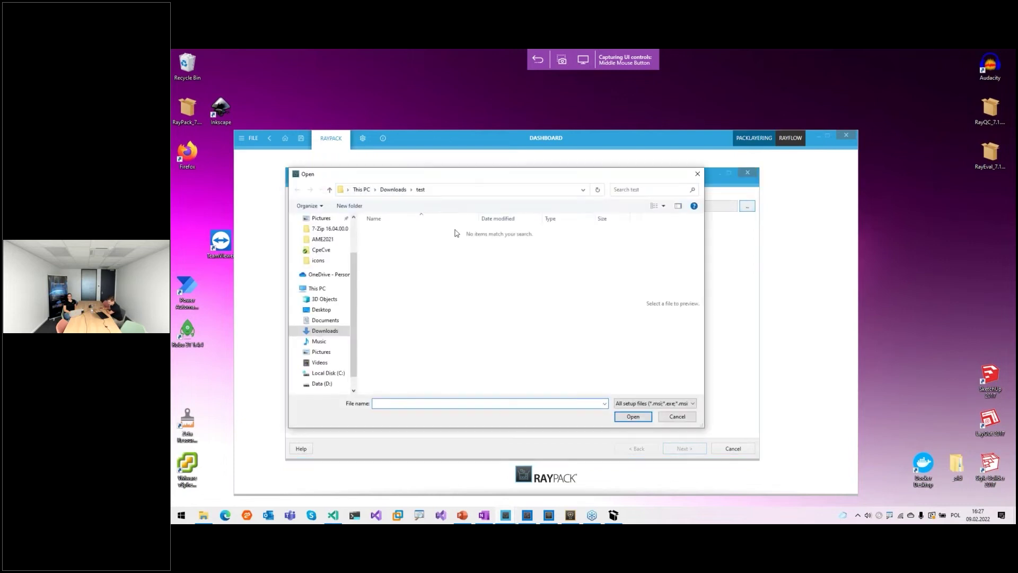
pyautogui.write('d:\\we')
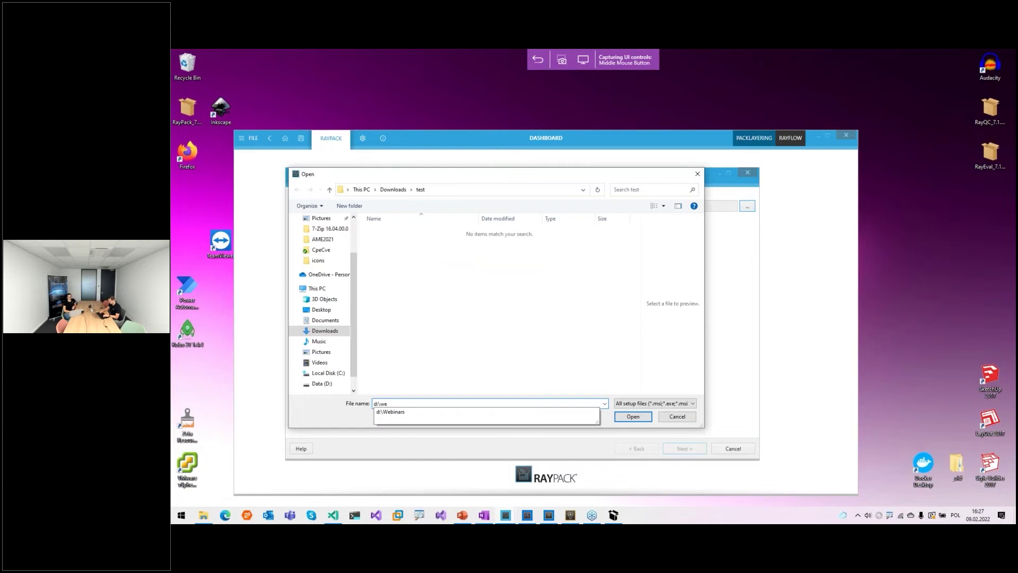
pyautogui.press('Down')
pyautogui.press('Return')
pyautogui.doubleClick(402, 251)
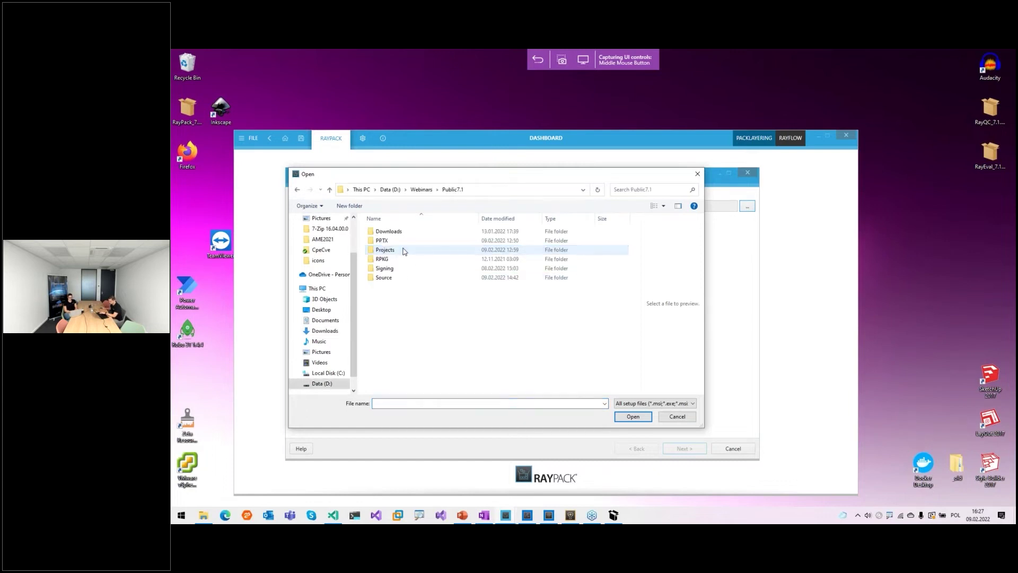
pyautogui.click(392, 280)
pyautogui.doubleClick(393, 280)
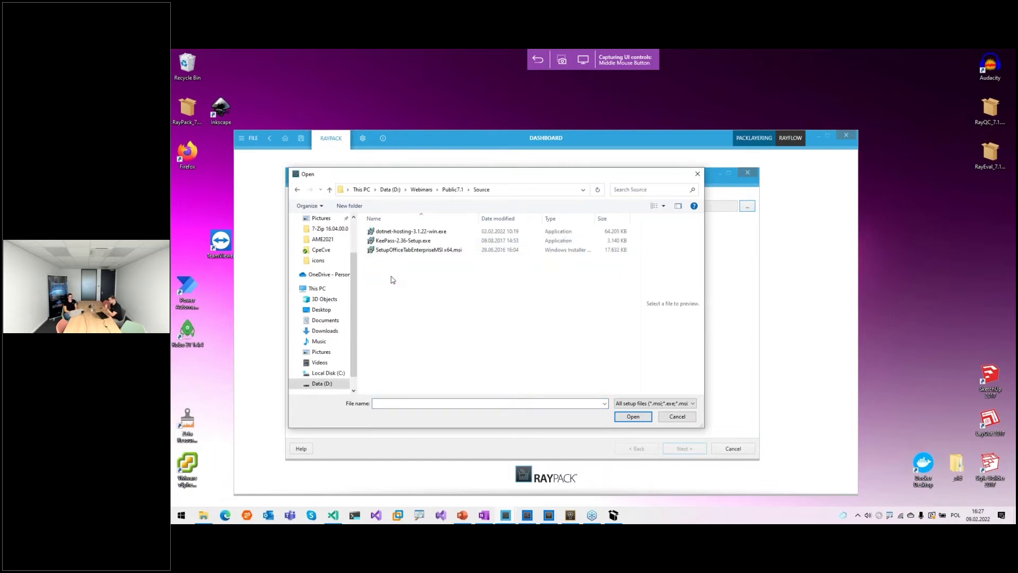
pyautogui.click(396, 241)
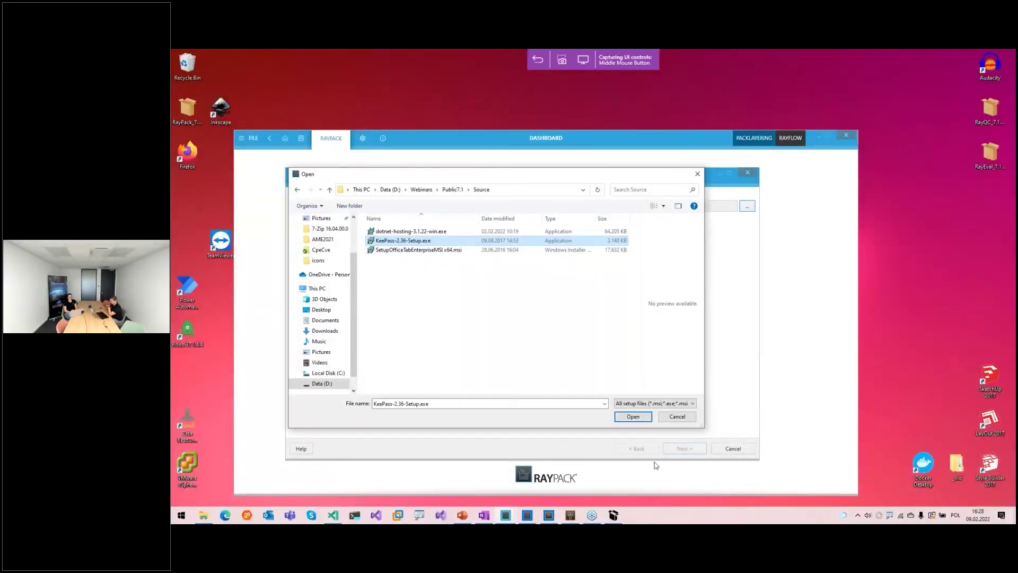
pyautogui.click(643, 420)
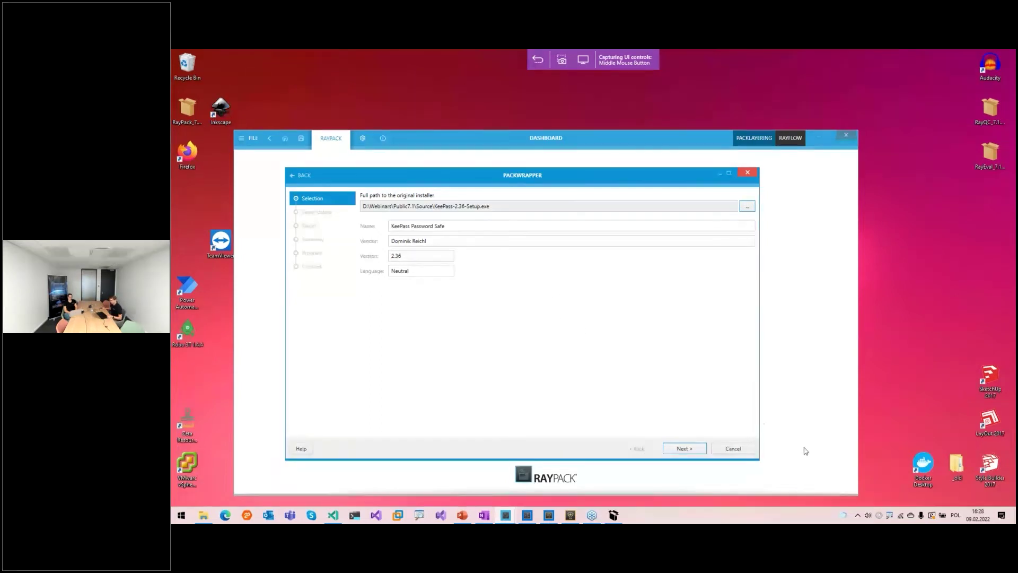
# Generate the wrapper in PowerShell App Deployment Toolkit format, keeping the detected metadata, silent installation command and proposed target folder
pyautogui.click(684, 448)
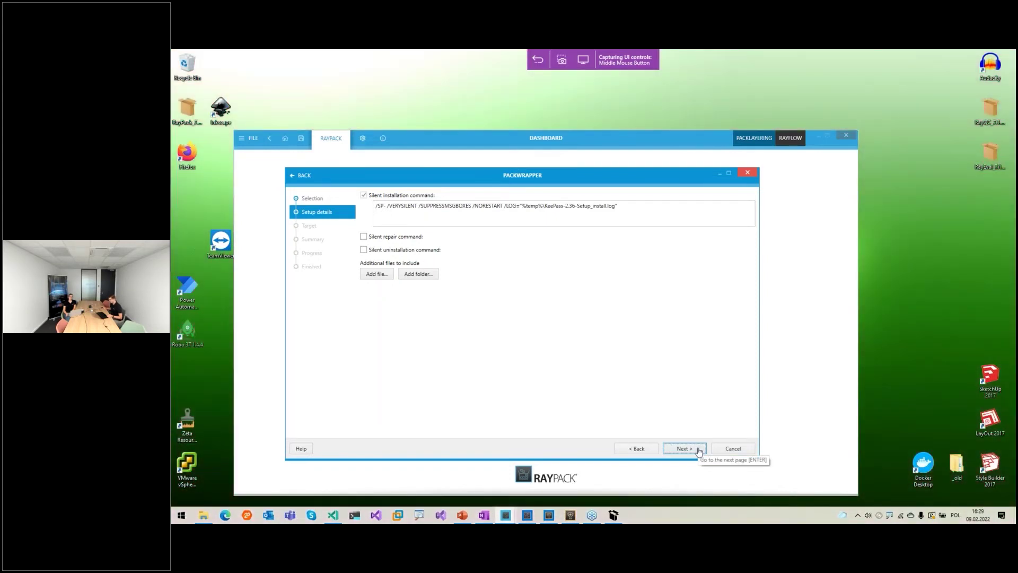
pyautogui.click(697, 450)
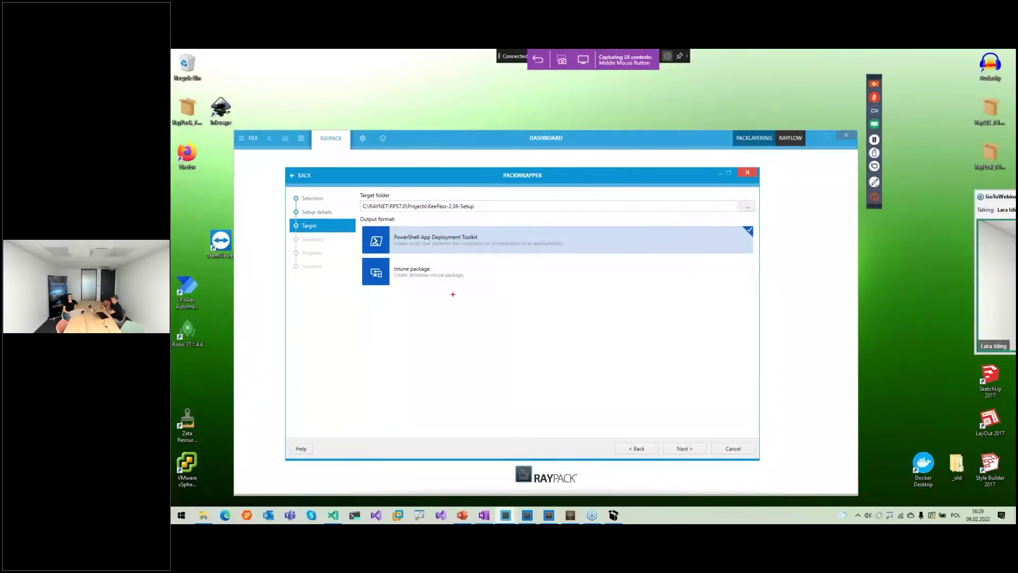
pyautogui.moveTo(360, 289)
pyautogui.mouseDown()
pyautogui.moveTo(444, 289)
pyautogui.moveTo(473, 256)
pyautogui.mouseUp()
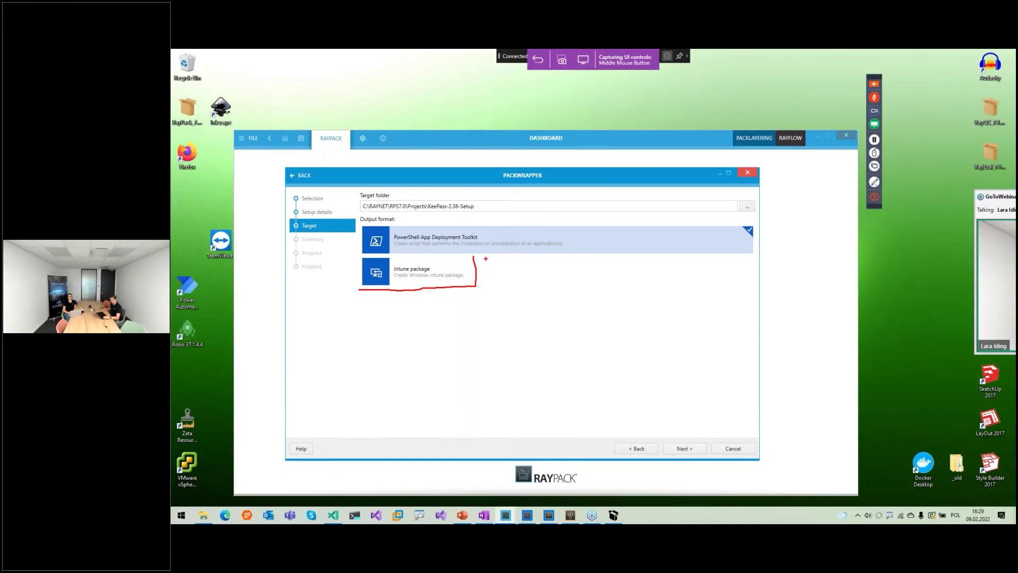
pyautogui.press('Escape')
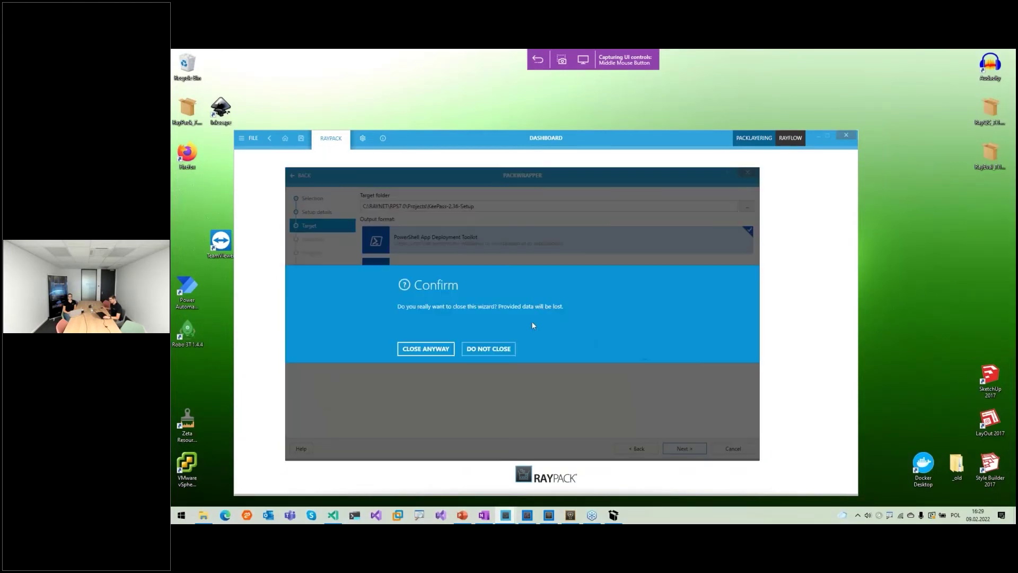
pyautogui.click(482, 350)
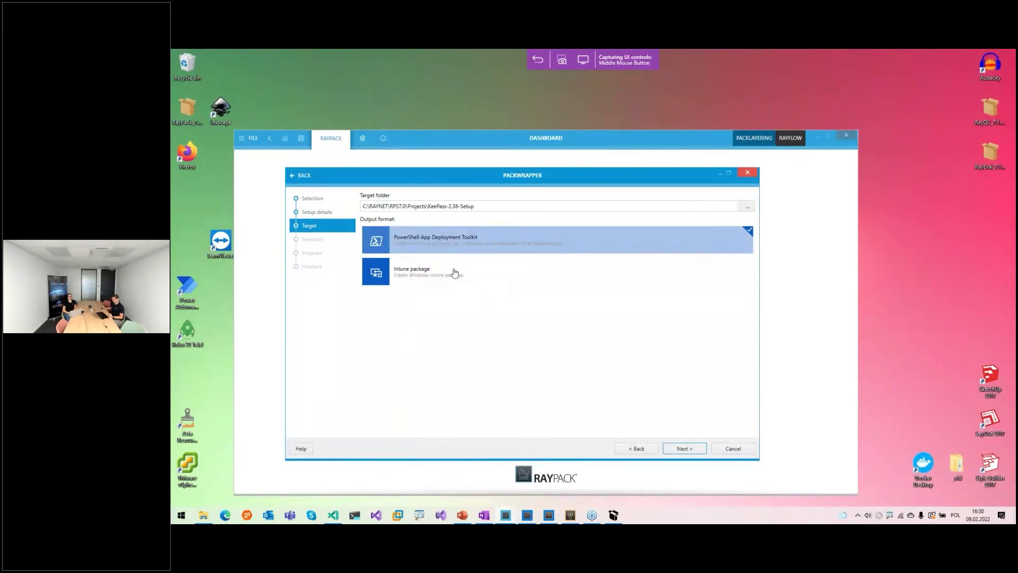
pyautogui.click(680, 448)
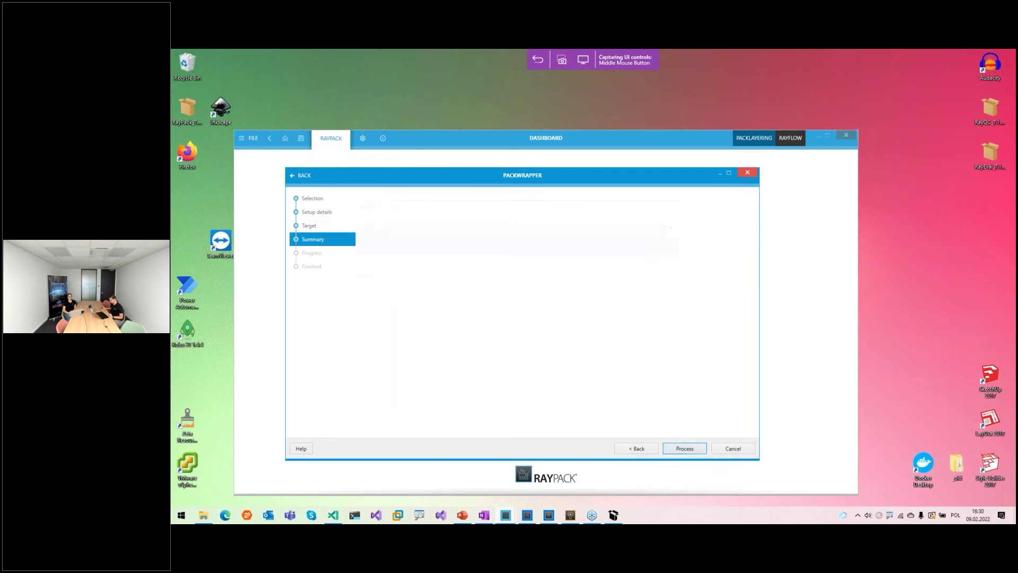
pyautogui.click(684, 446)
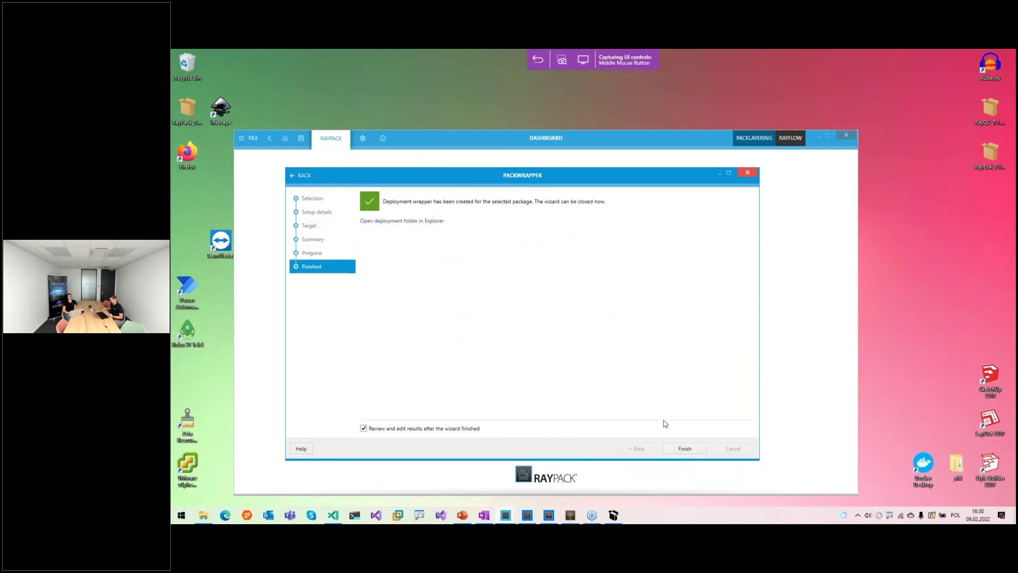
# Open the generated deployment folder in Explorer and check the contents of its Files subfolder
pyautogui.click(429, 220)
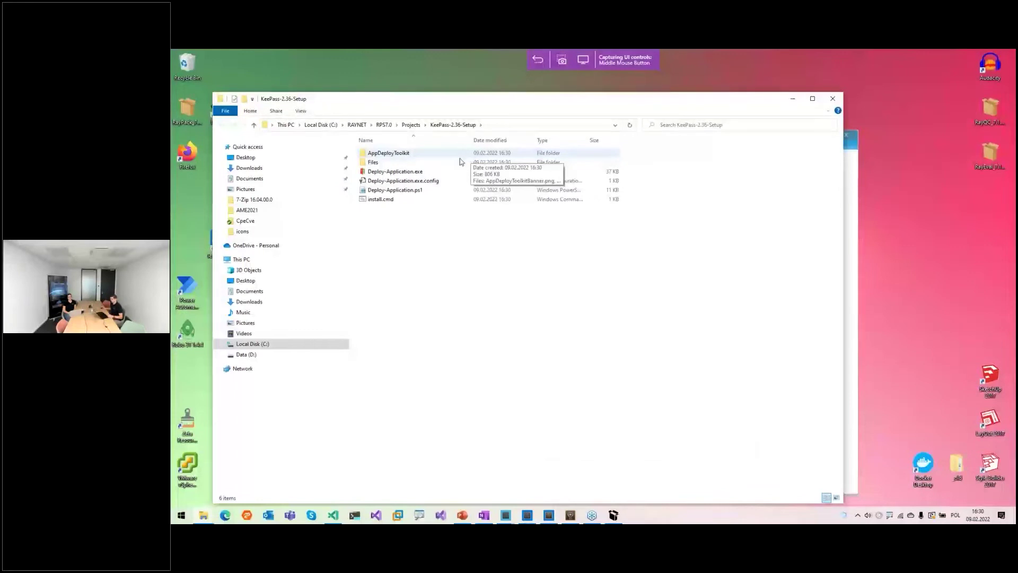
pyautogui.click(428, 173)
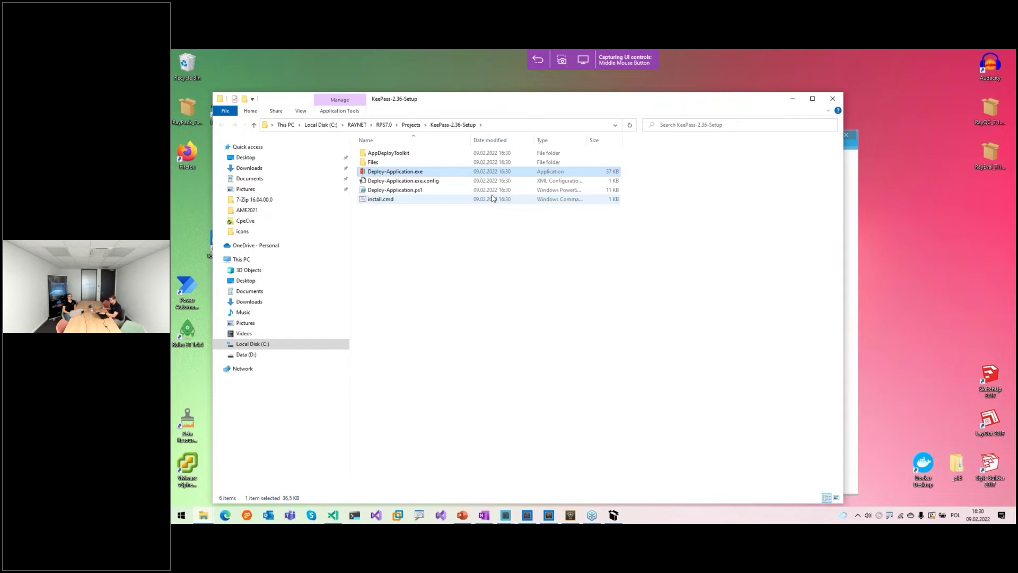
pyautogui.doubleClick(461, 162)
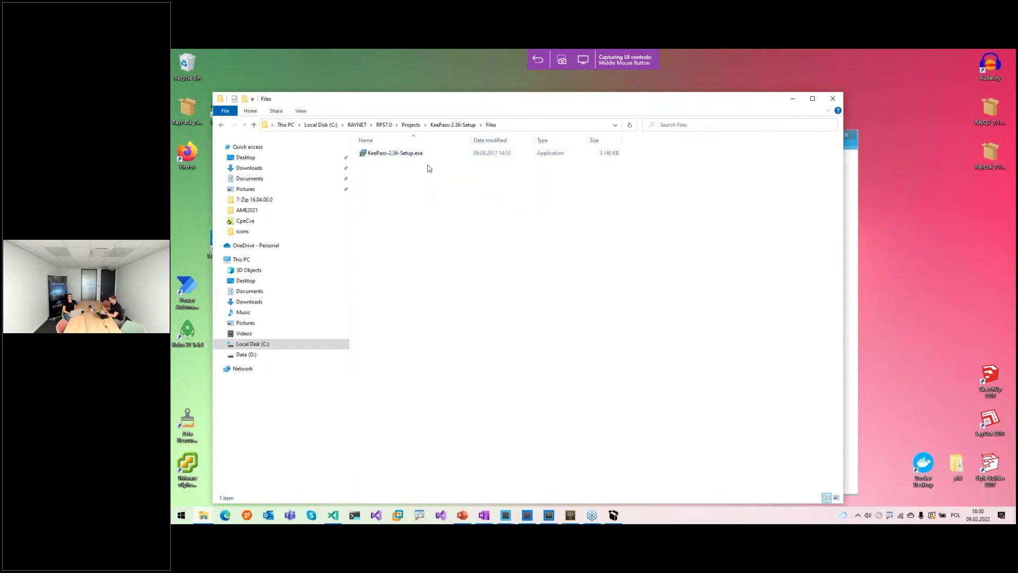
pyautogui.hotkey('alt', 'Left')
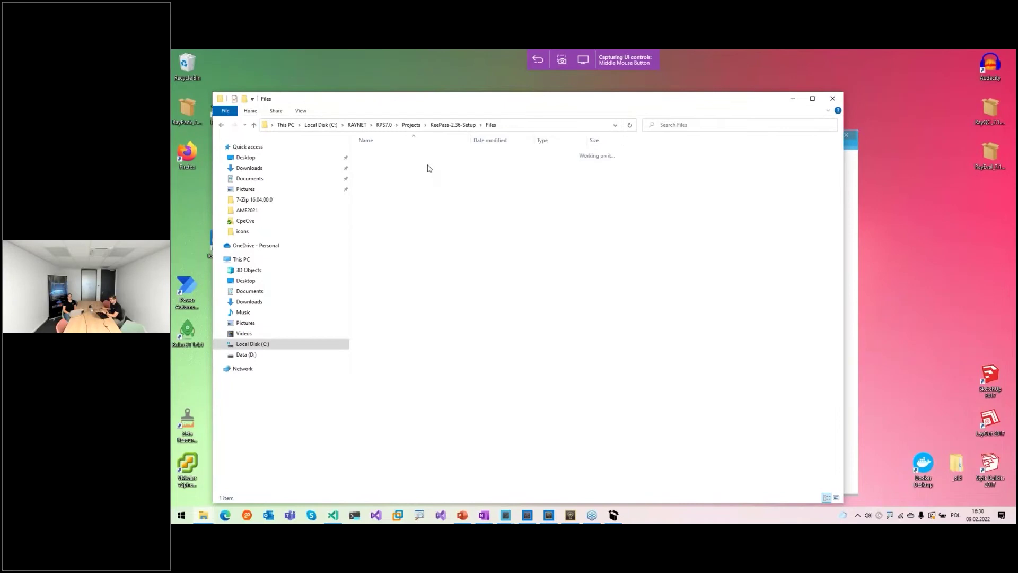
# Open Deploy-Application.ps1 in the code editor, examine its installation and post-installation sections, and minimize the editor
pyautogui.rightClick(395, 195)
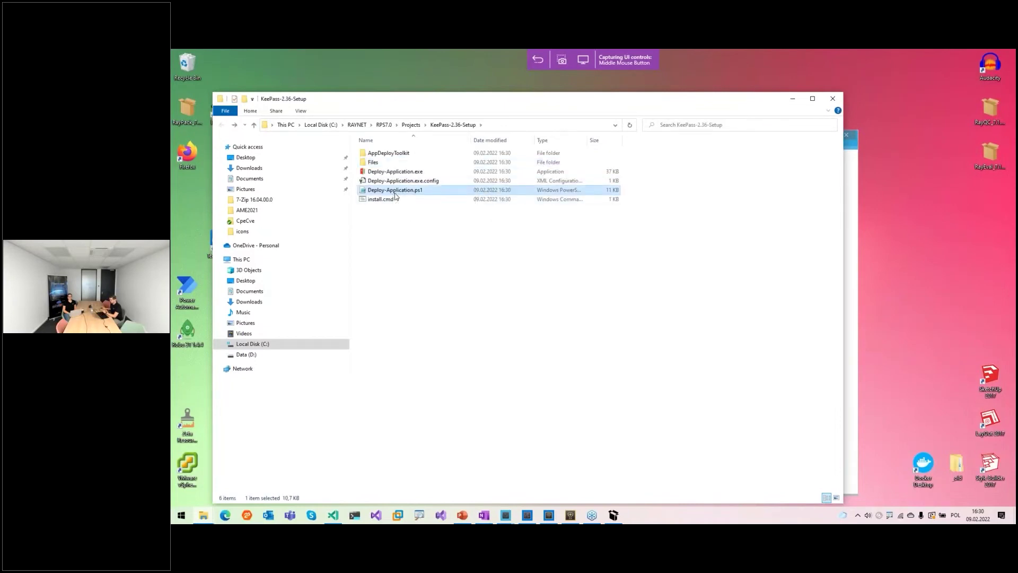
pyautogui.click(429, 248)
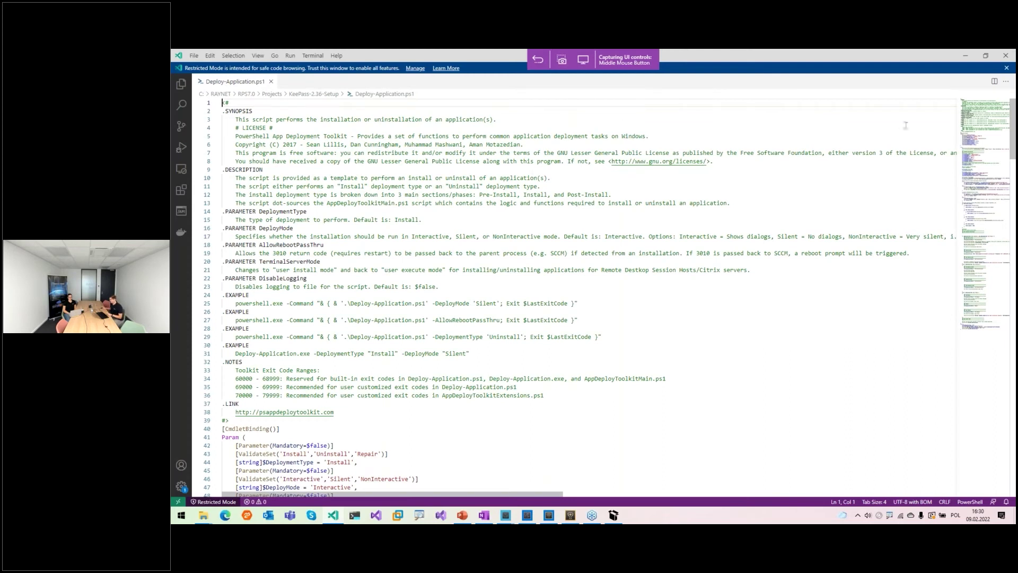
pyautogui.scroll(-4, 1014, 138)
pyautogui.moveTo(1014, 137); pyautogui.dragTo(1008, 296)
pyautogui.scroll(-4, 513, 343)
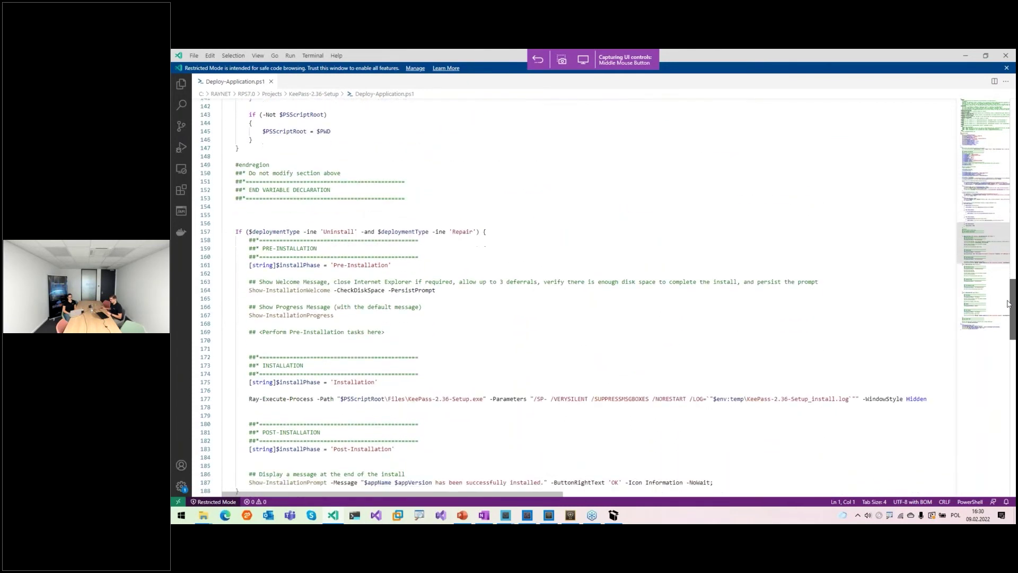
pyautogui.scroll(-3, 513, 343)
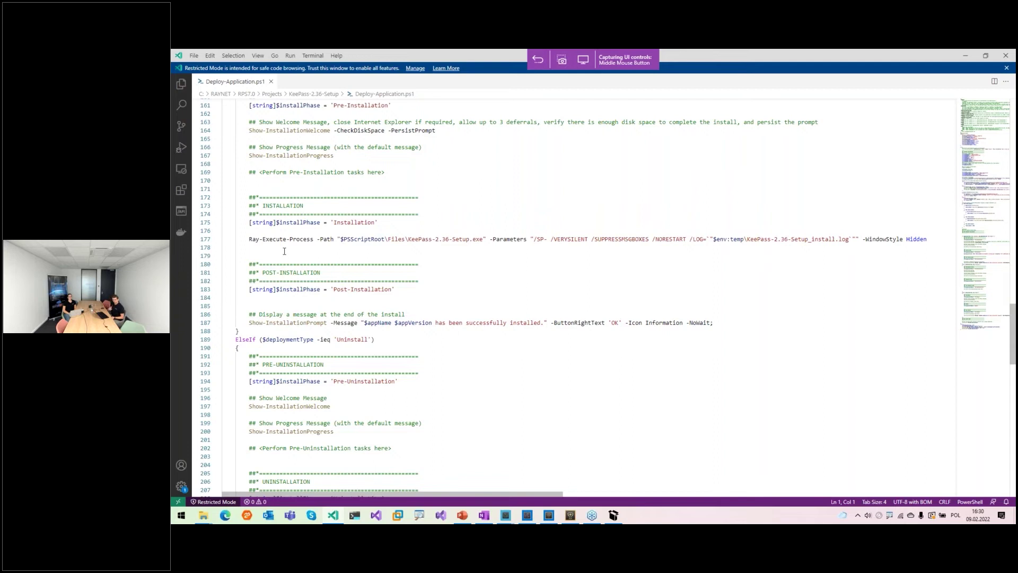
pyautogui.click(964, 59)
# Return to the PackWrapper wizard and finish it with the option to review and edit the results
pyautogui.moveTo(504, 515)
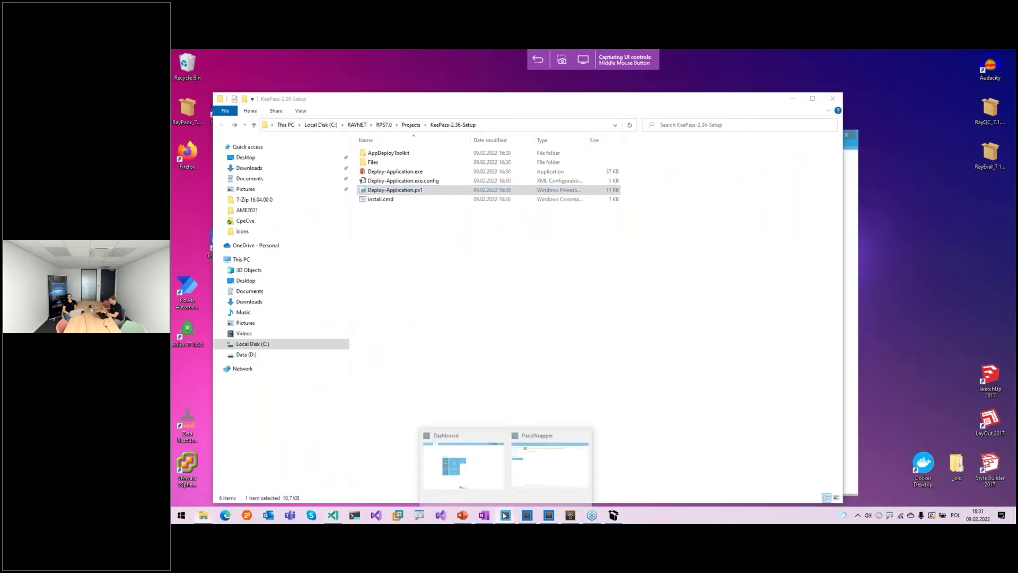
pyautogui.click(551, 472)
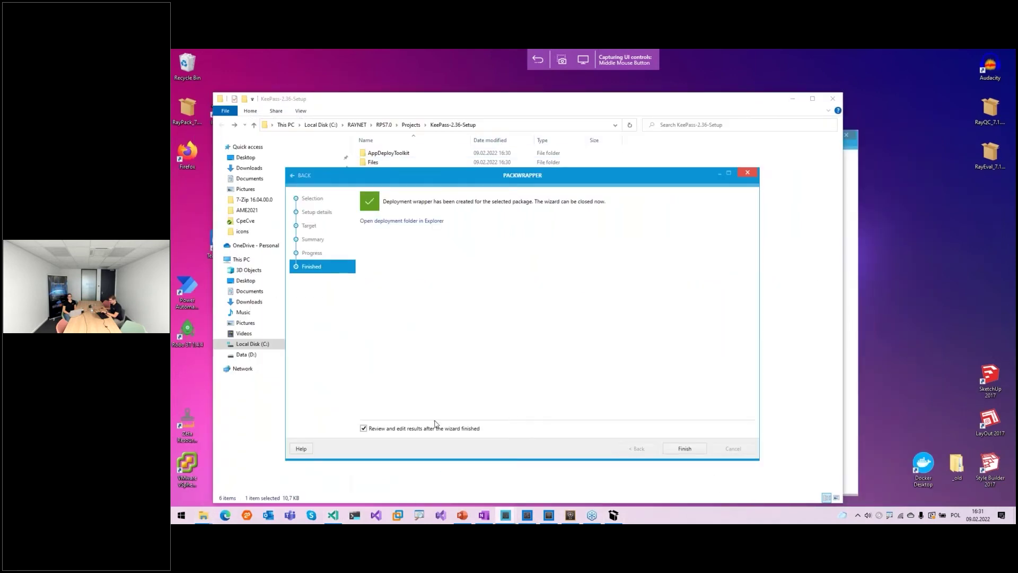
pyautogui.click(688, 449)
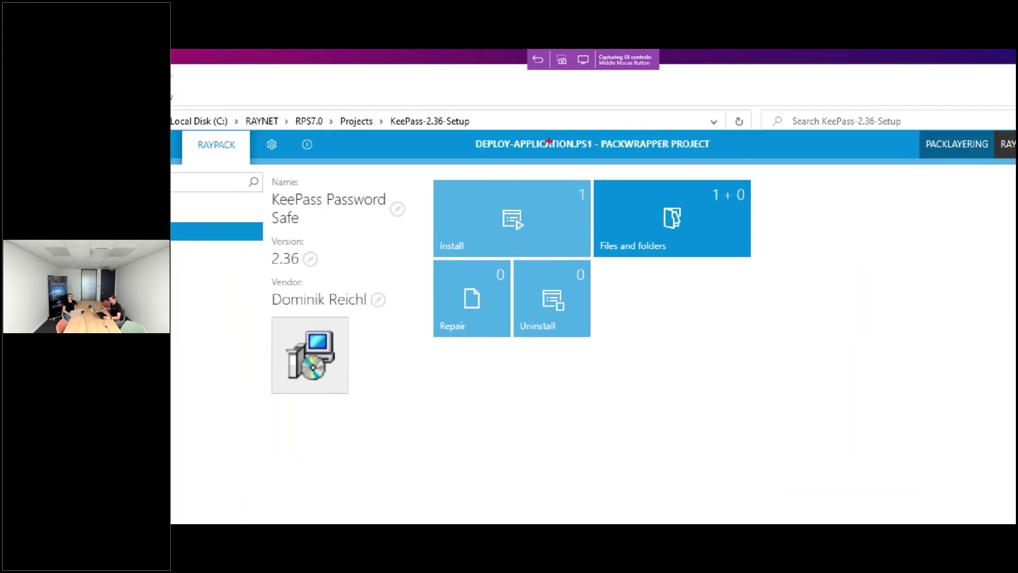
pyautogui.moveTo(571, 154); pyautogui.dragTo(604, 153)
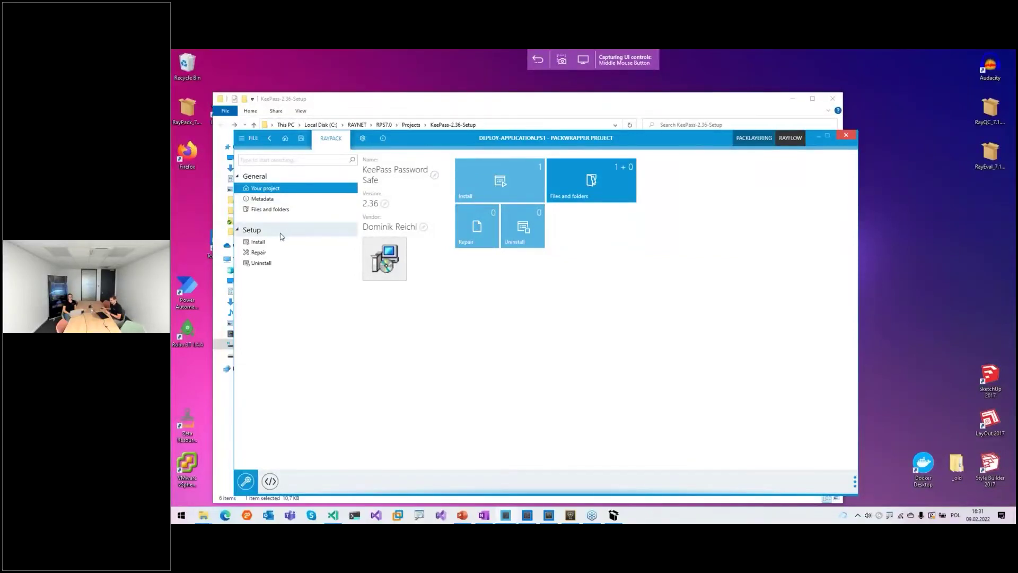
# Review the project's files and its Call executable install step, and open the list of installation actions that can be added
pyautogui.click(297, 210)
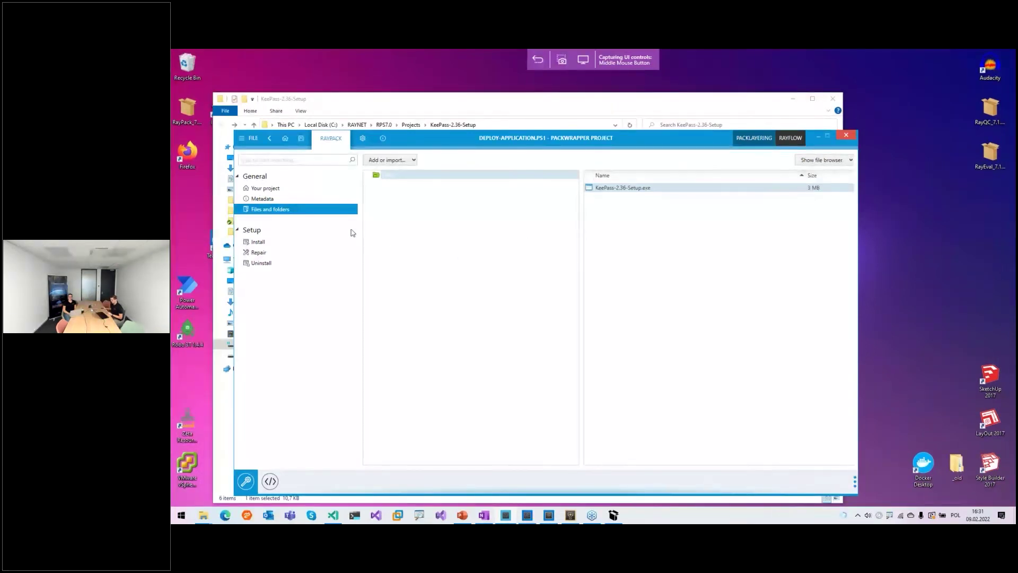
pyautogui.click(325, 245)
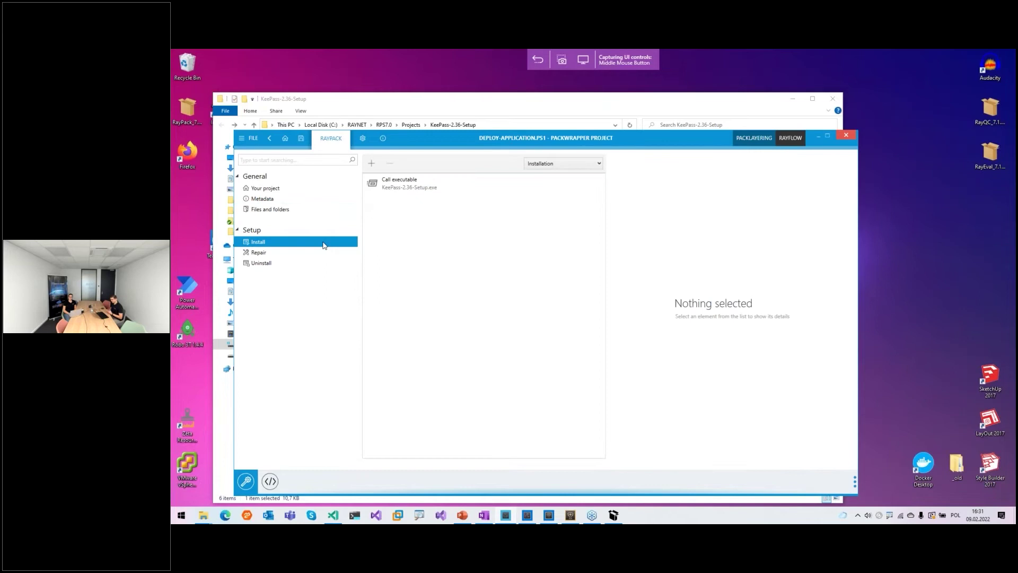
pyautogui.click(381, 190)
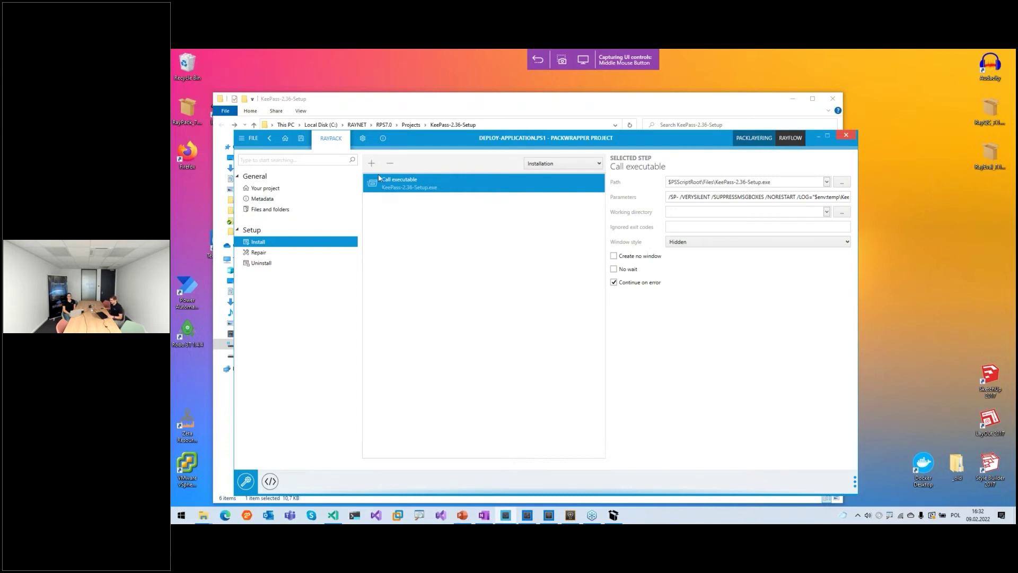
pyautogui.click(373, 167)
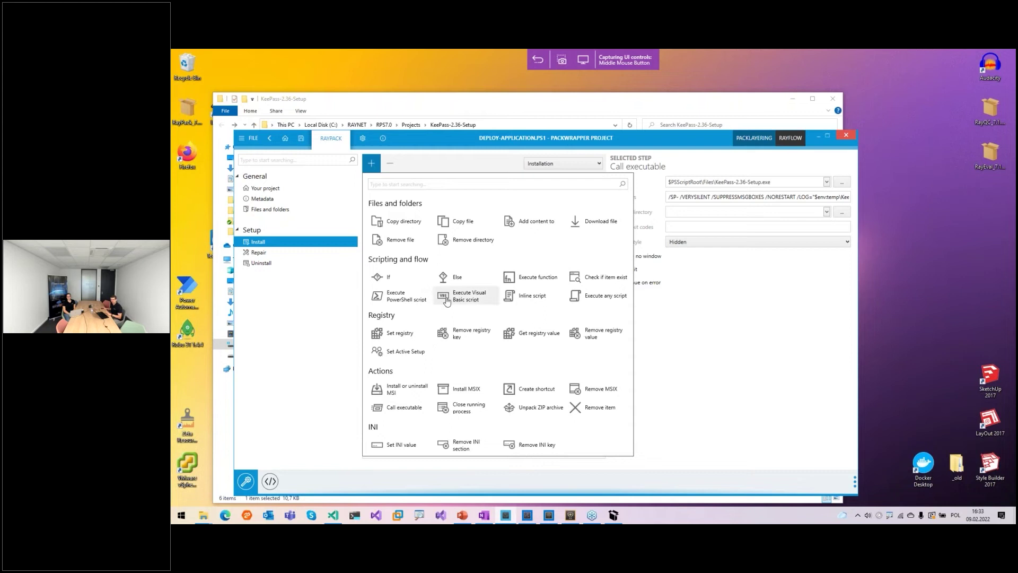
# Add an Execute function step to the installation that runs Test-PowerPoint and stores its result in hasPowerpoint
pyautogui.click(524, 280)
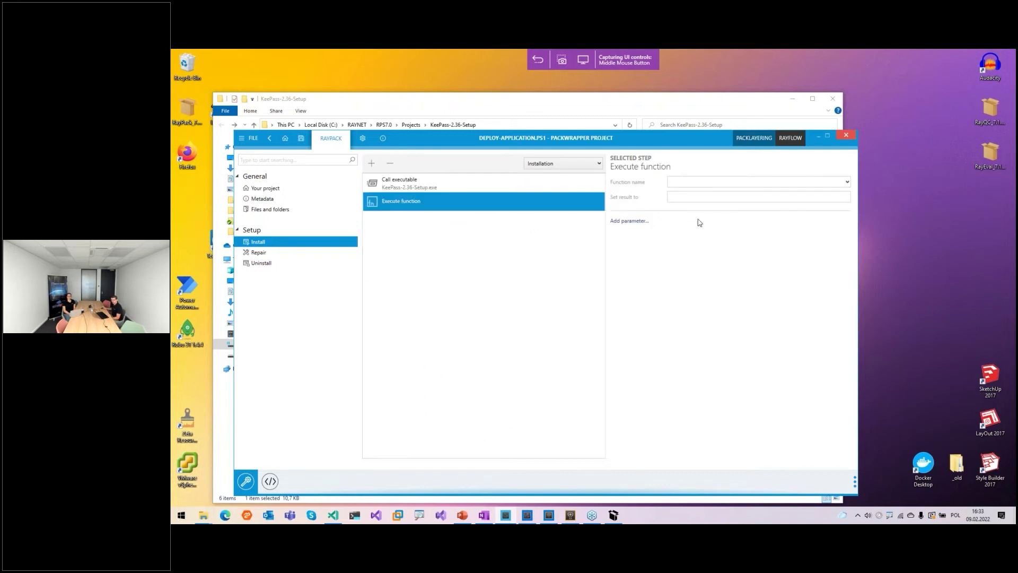
pyautogui.click(842, 186)
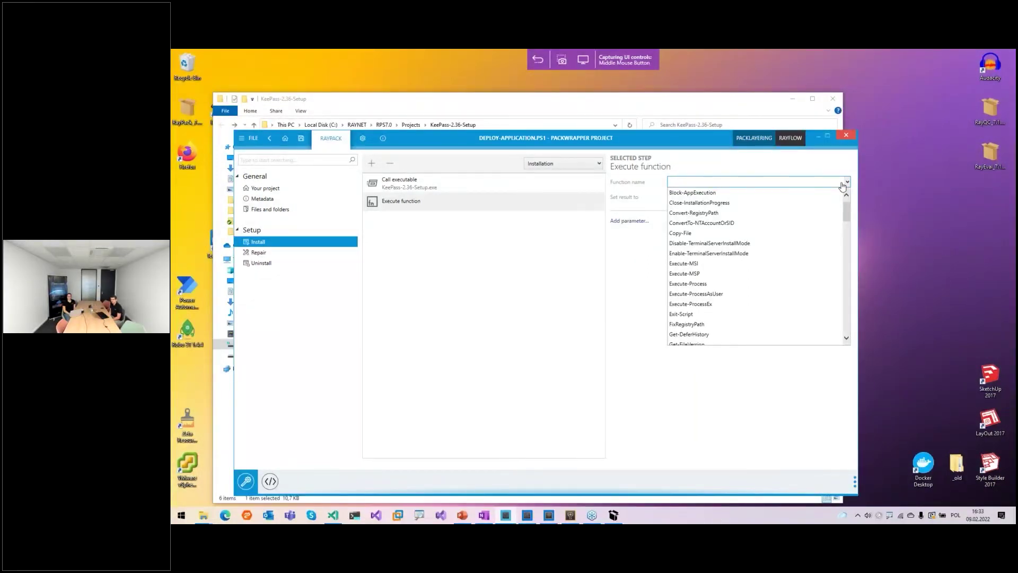
pyautogui.scroll(-20, 790, 246)
pyautogui.scroll(-4, 783, 255)
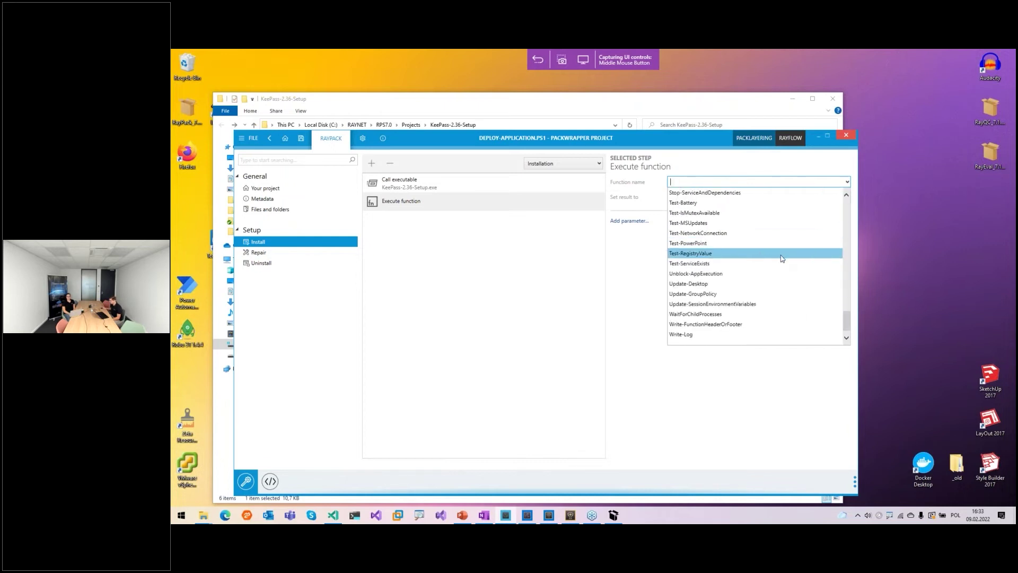
pyautogui.click(724, 243)
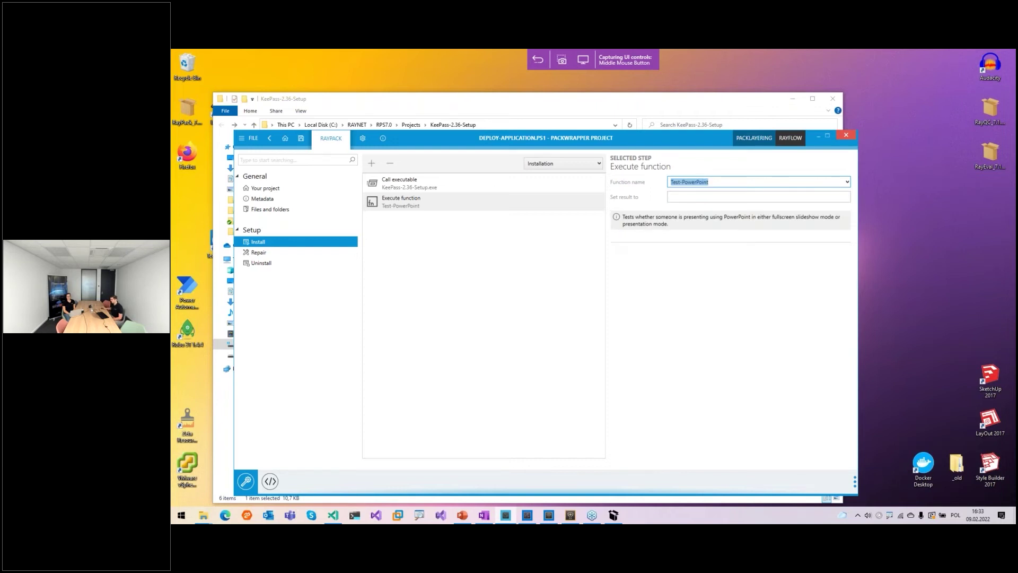
pyautogui.click(720, 215)
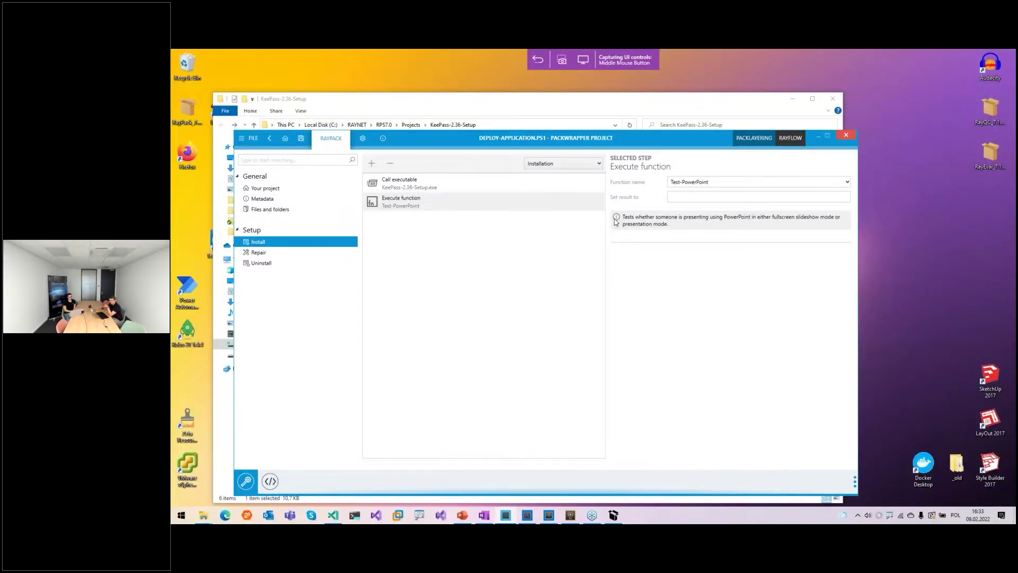
pyautogui.click(737, 197)
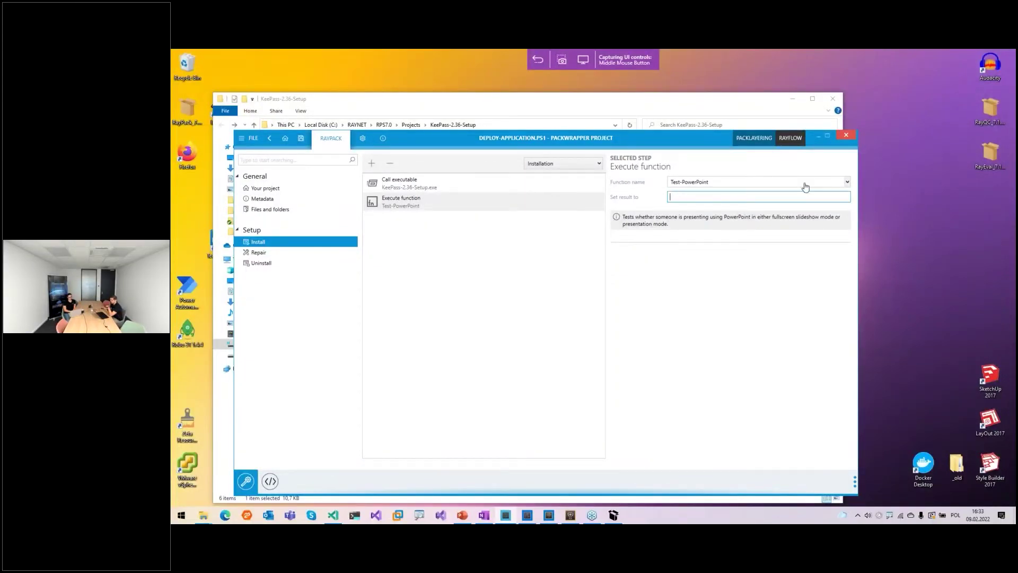
pyautogui.write('hasPowerpoint')
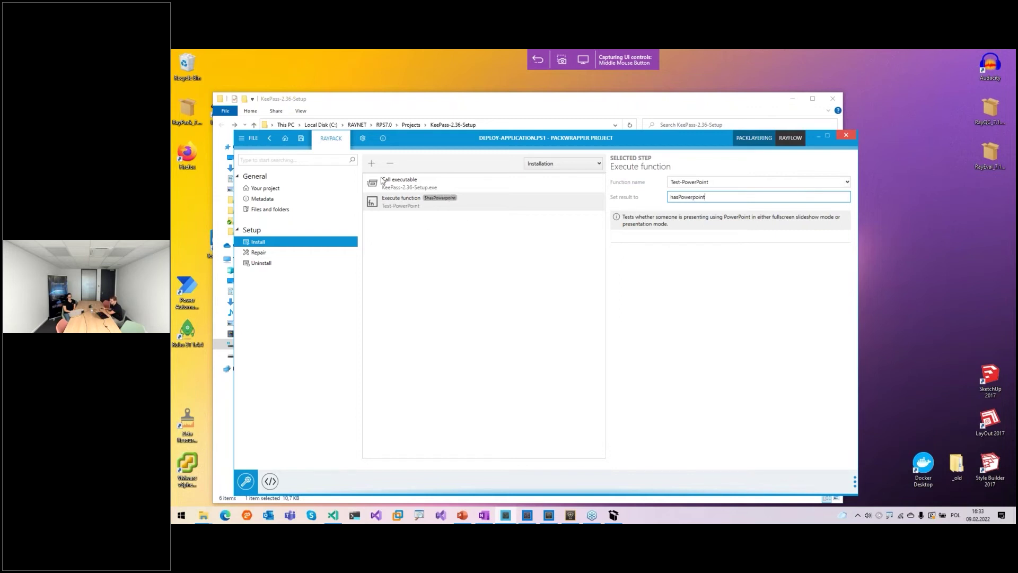
# Add another Execute function step running Test-MSUpdates with KBNumber 123, storing its result in hasUpdate
pyautogui.click(371, 164)
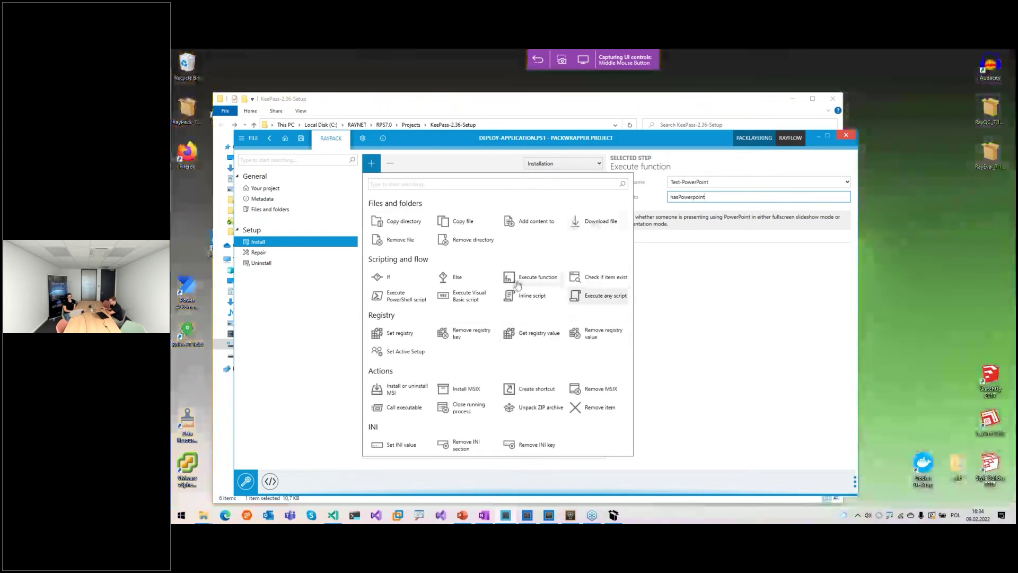
pyautogui.click(536, 277)
pyautogui.click(824, 182)
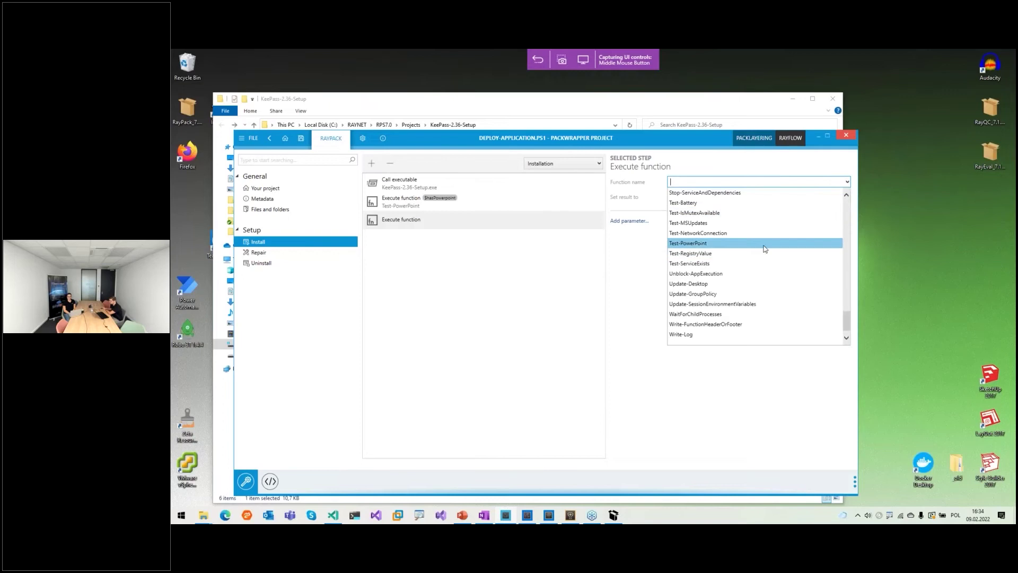
pyautogui.scroll(1, 744, 297)
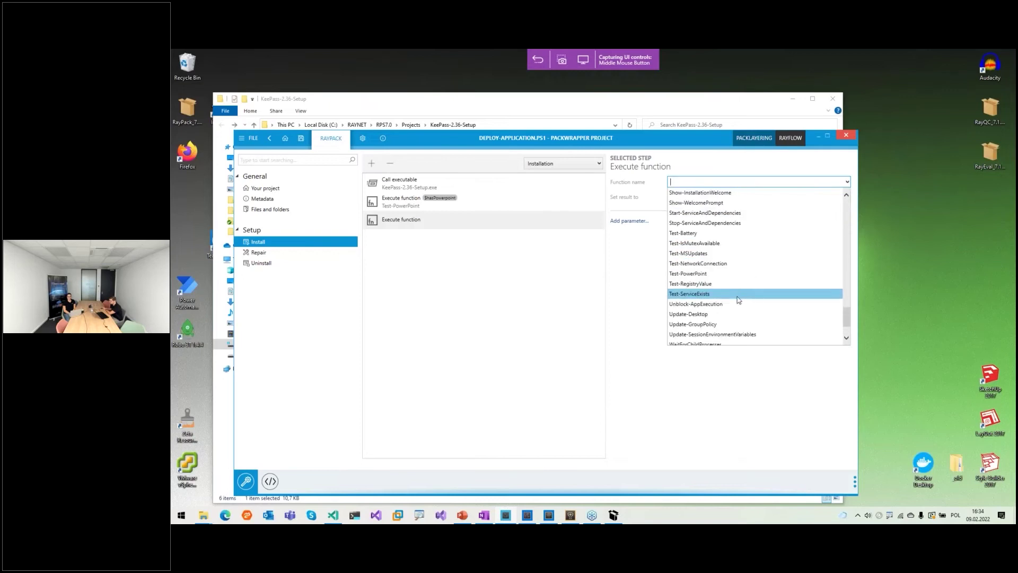
pyautogui.click(723, 253)
pyautogui.click(697, 197)
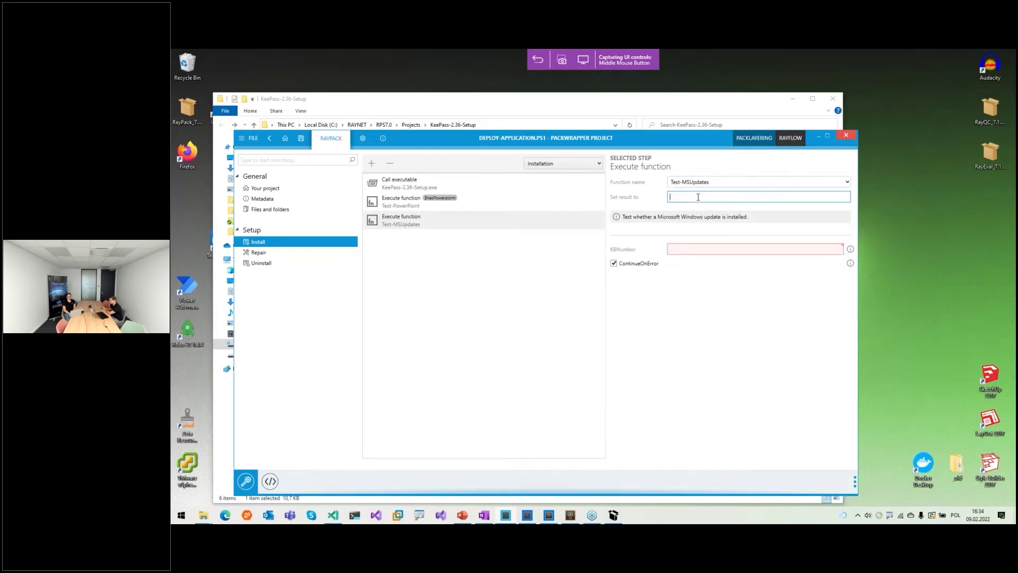
pyautogui.write('hasUpdate')
pyautogui.press('Tab')
pyautogui.press('Tab')
pyautogui.write('123')
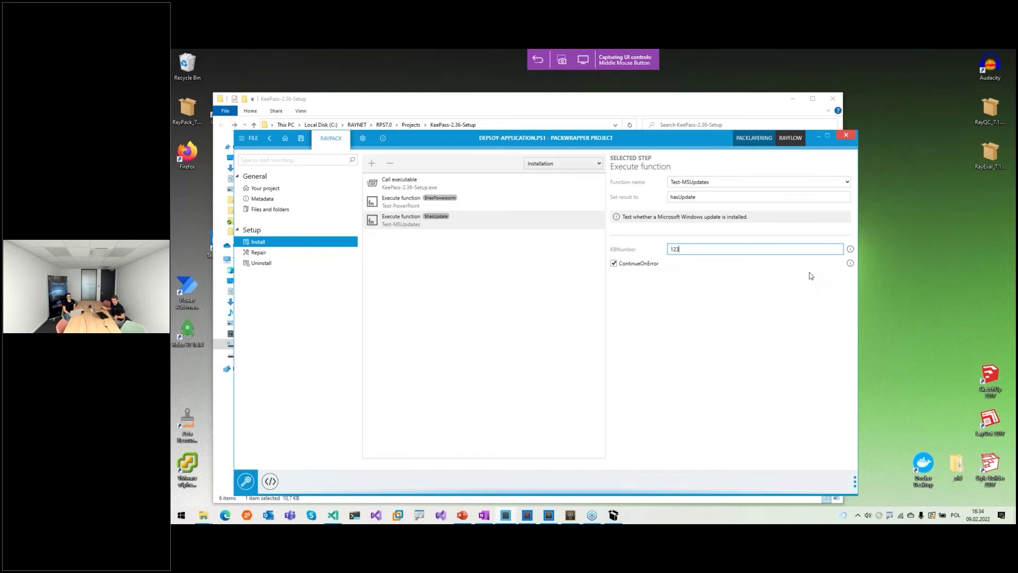
pyautogui.moveTo(851, 251)
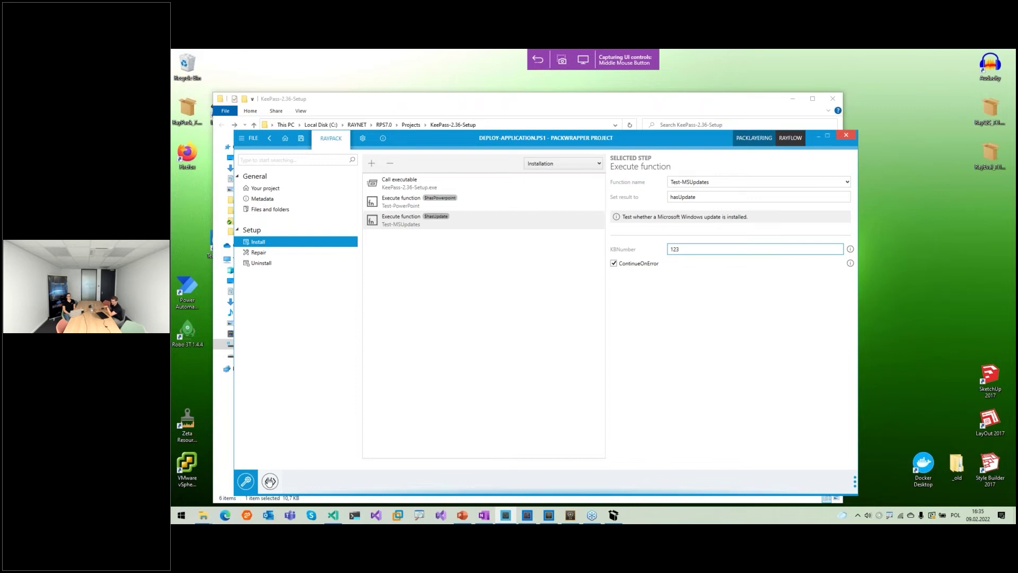
# Switch to the project's script code and examine the lines generated in the INSTALLATION section
pyautogui.click(270, 481)
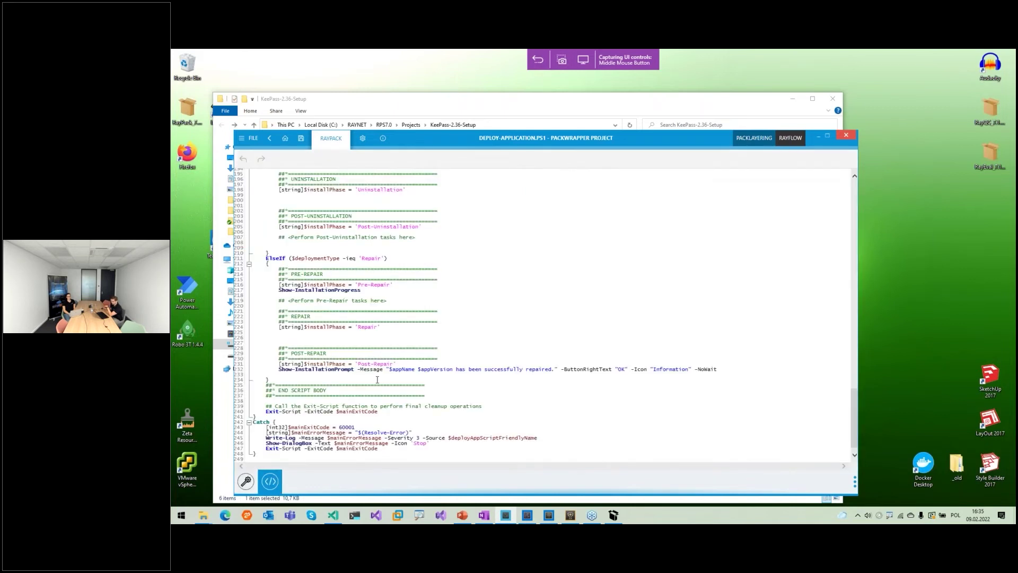
pyautogui.scroll(15, 419, 347)
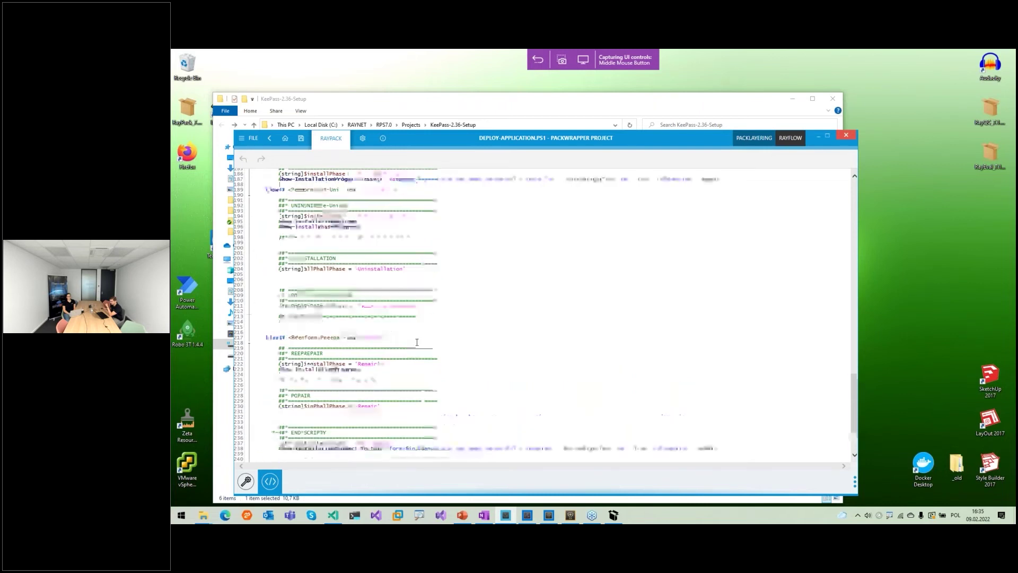
pyautogui.moveTo(438, 333); pyautogui.dragTo(437, 312)
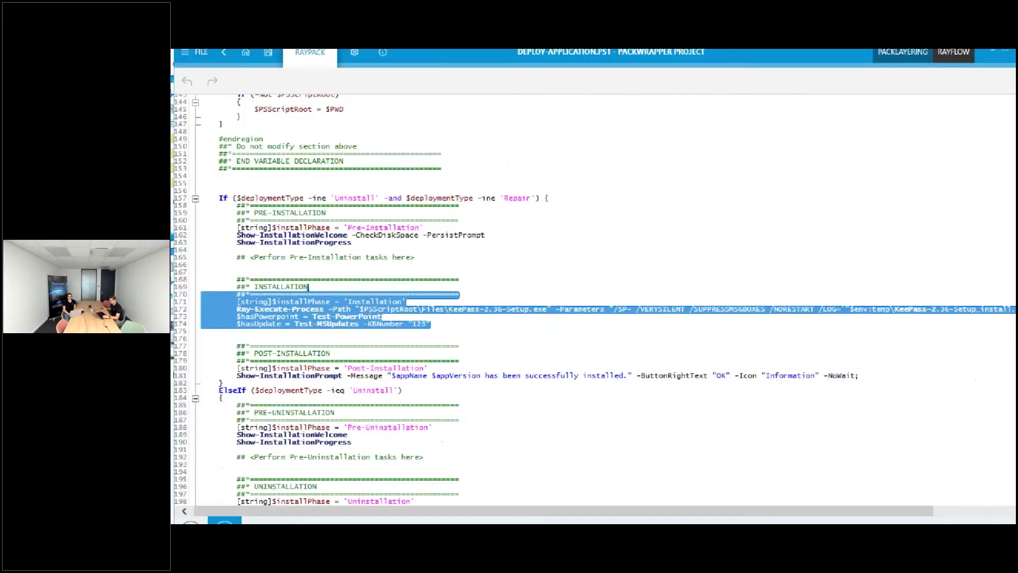
# Add the line Hello-World -foo bar below the Test-MSUpdates call in the script, and inspect the corresponding step in the visual editor
pyautogui.click(475, 325)
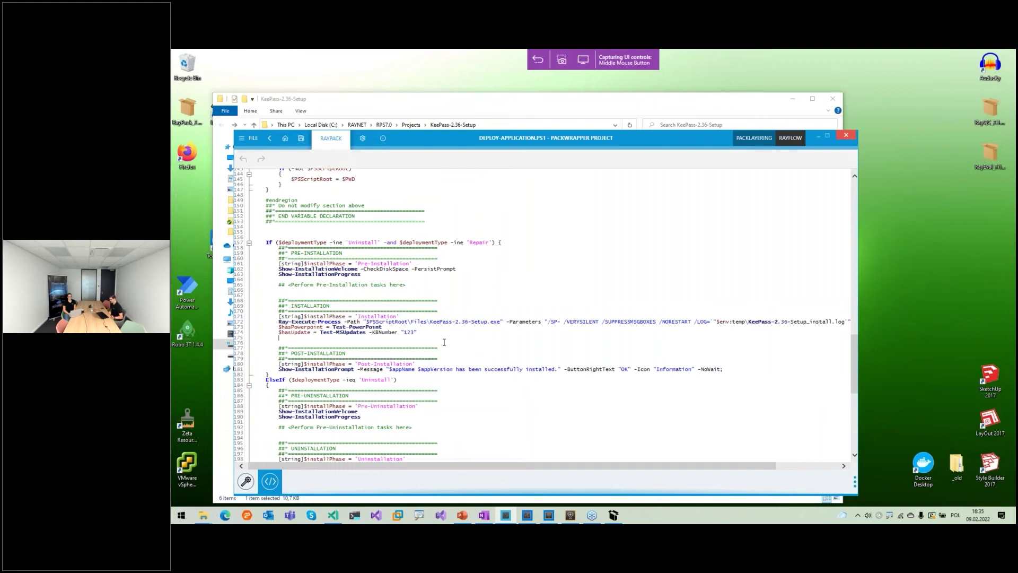
pyautogui.press('Return')
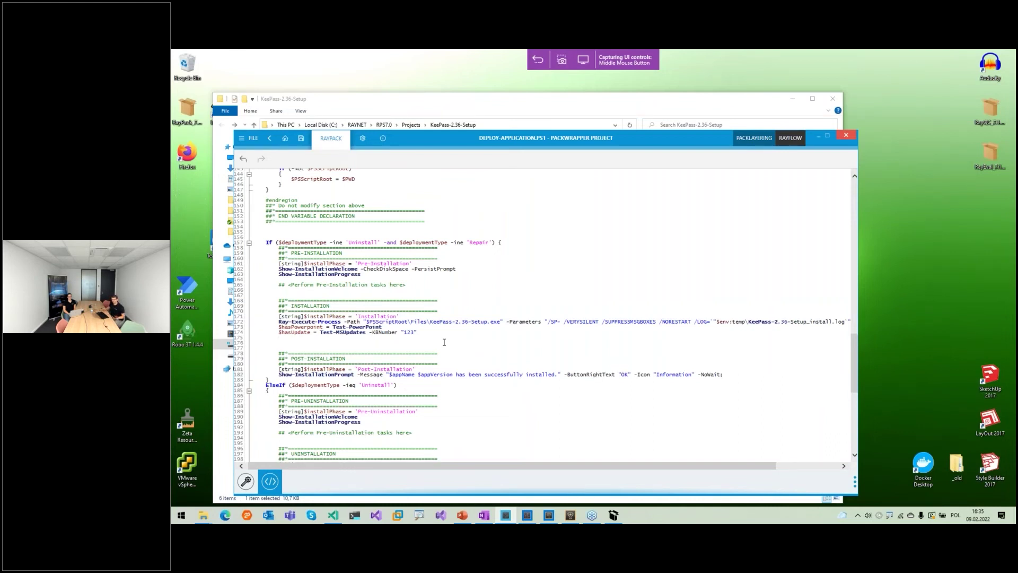
pyautogui.write('Hello-Wirld -foo bar;')
pyautogui.press('BackSpace')
pyautogui.press('BackSpace')
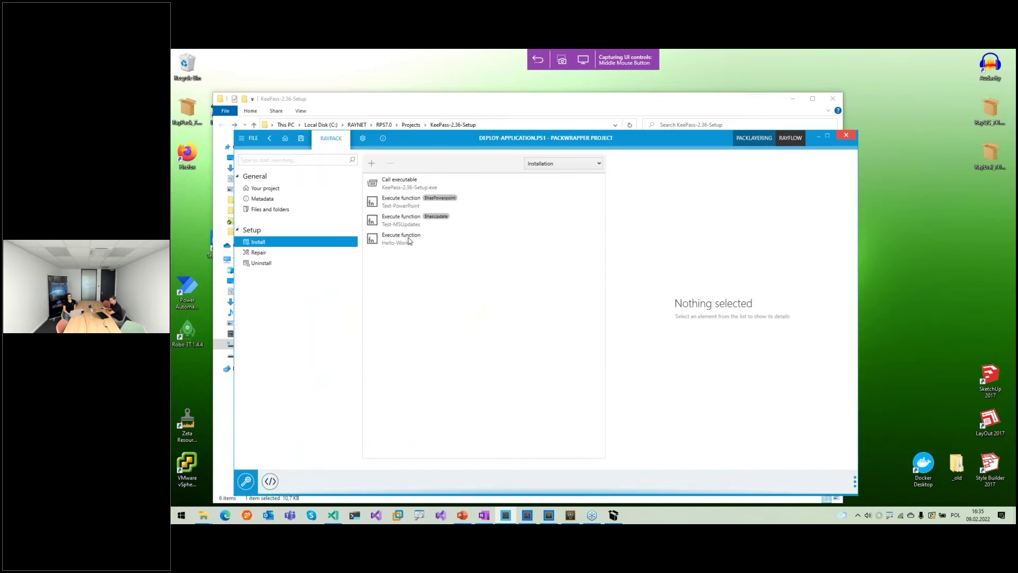
pyautogui.click(409, 240)
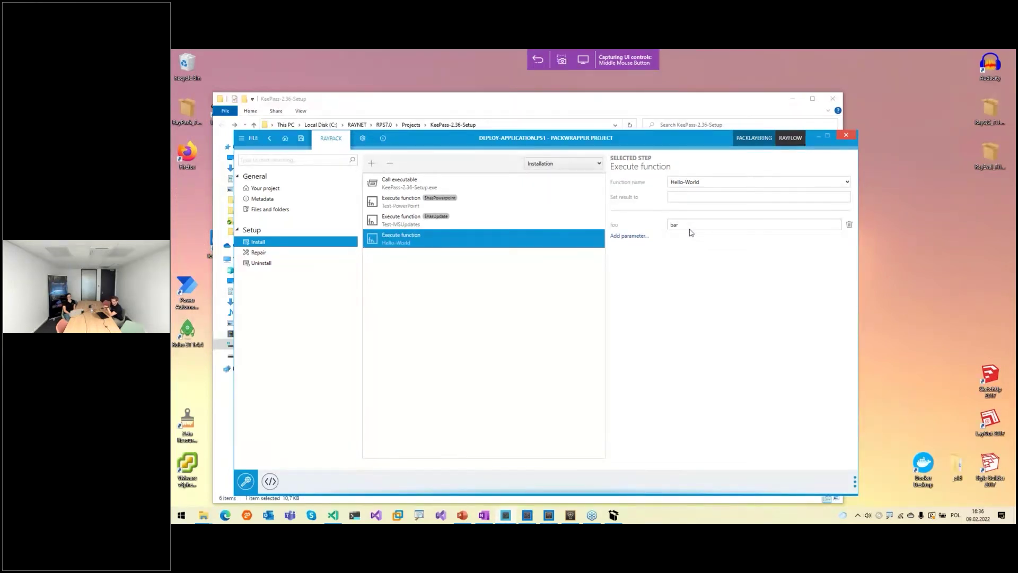
# Add an If step to the installation sequence and build its condition from the hasUpdate variable with no comparison
pyautogui.click(378, 170)
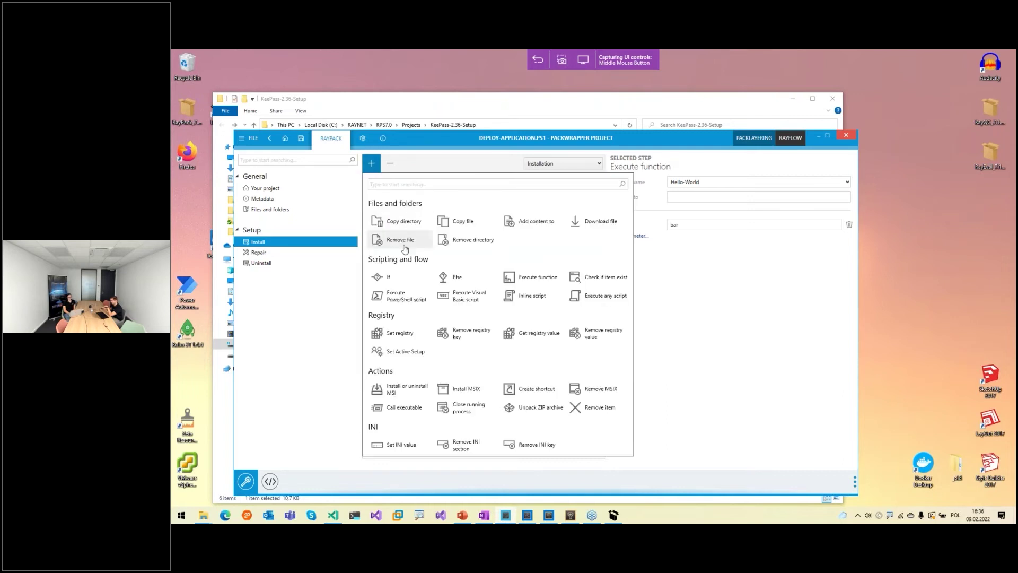
pyautogui.click(383, 279)
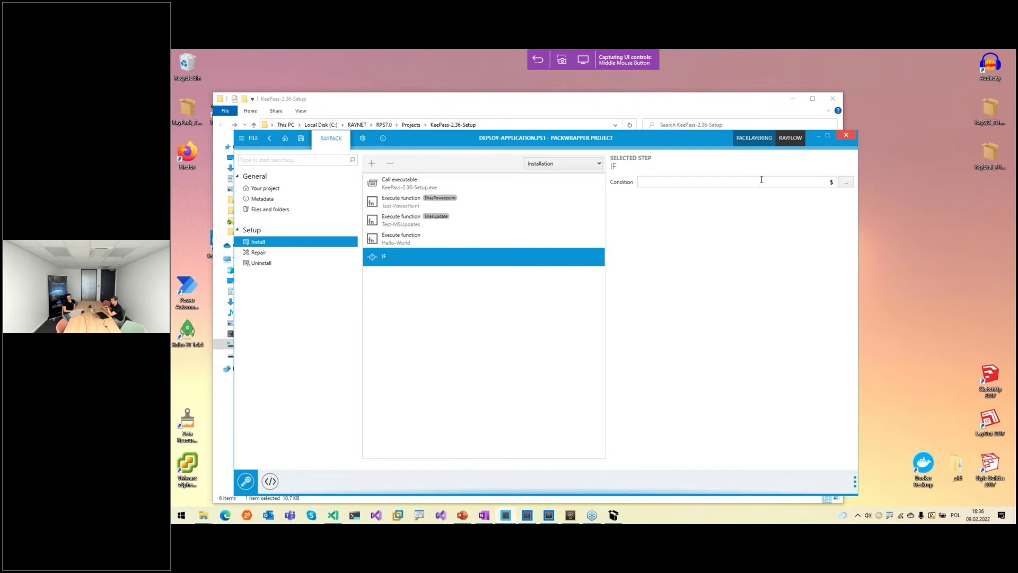
pyautogui.click(843, 187)
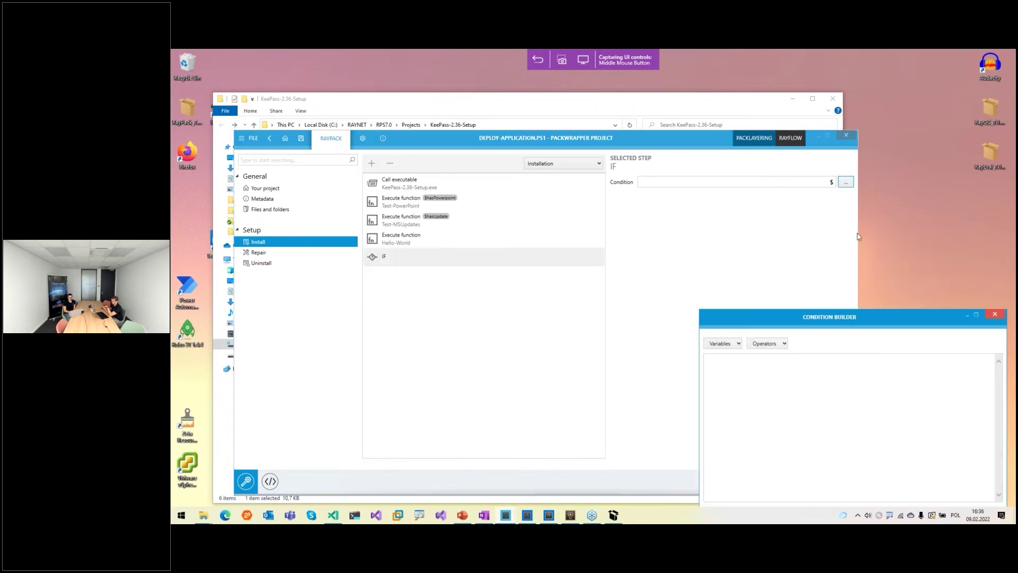
pyautogui.moveTo(818, 316); pyautogui.dragTo(652, 187)
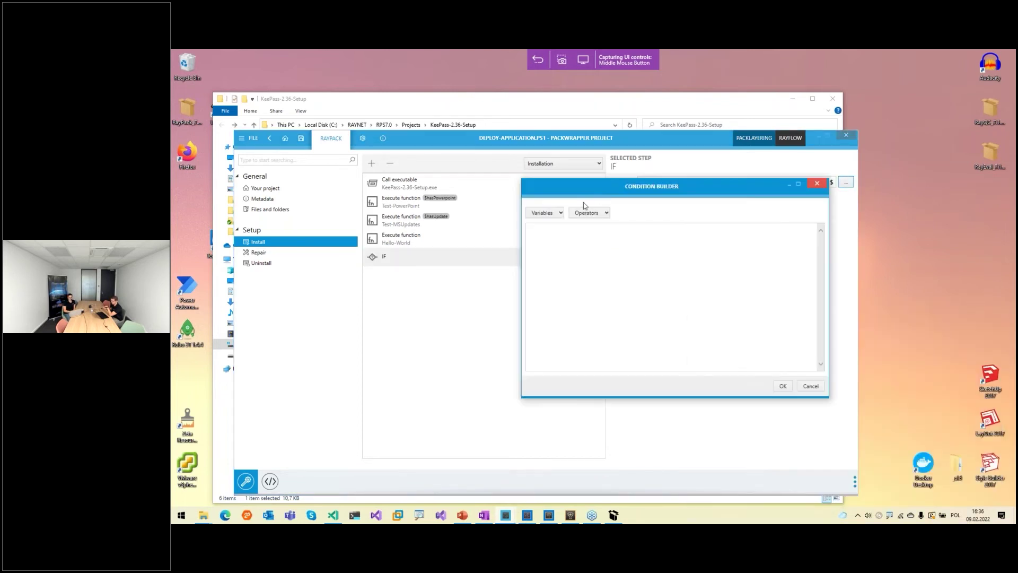
pyautogui.click(544, 214)
pyautogui.click(592, 241)
pyautogui.write('has')
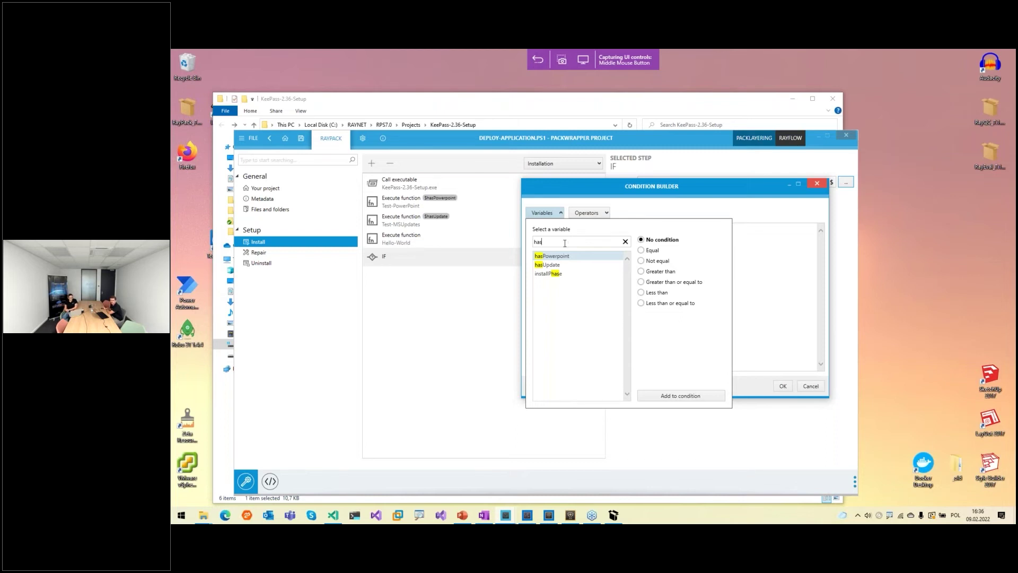
pyautogui.click(556, 265)
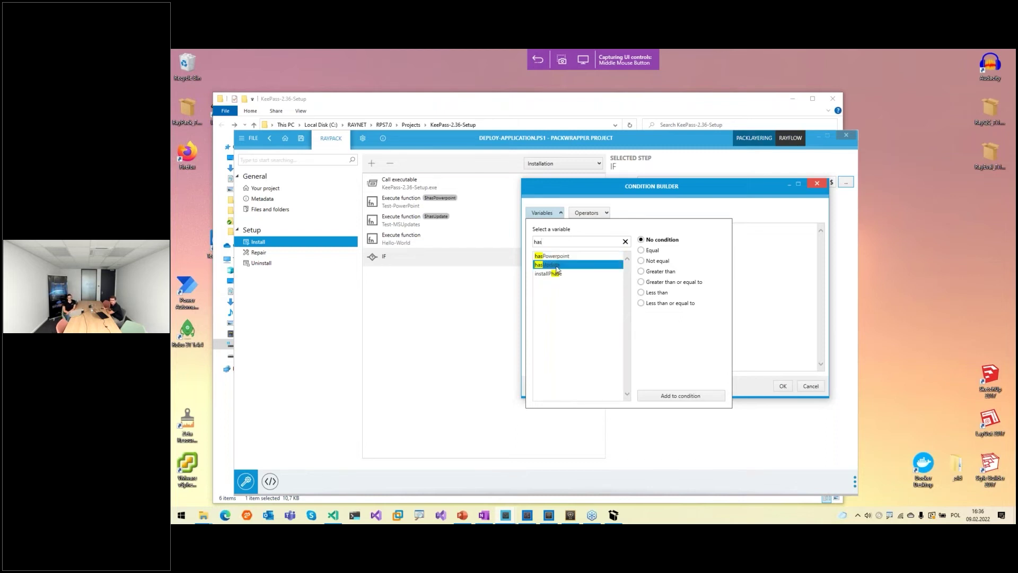
pyautogui.click(656, 393)
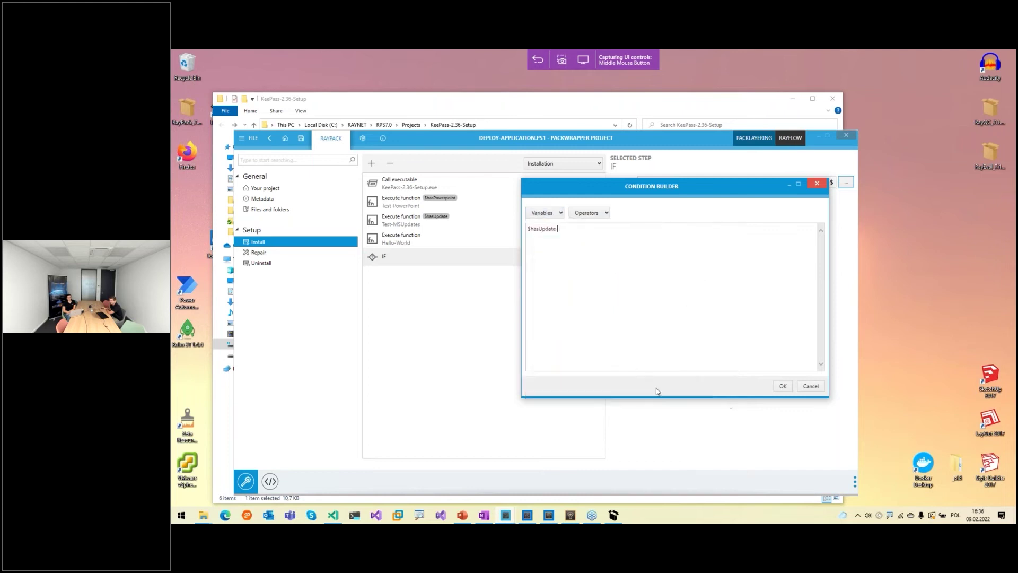
pyautogui.click(785, 386)
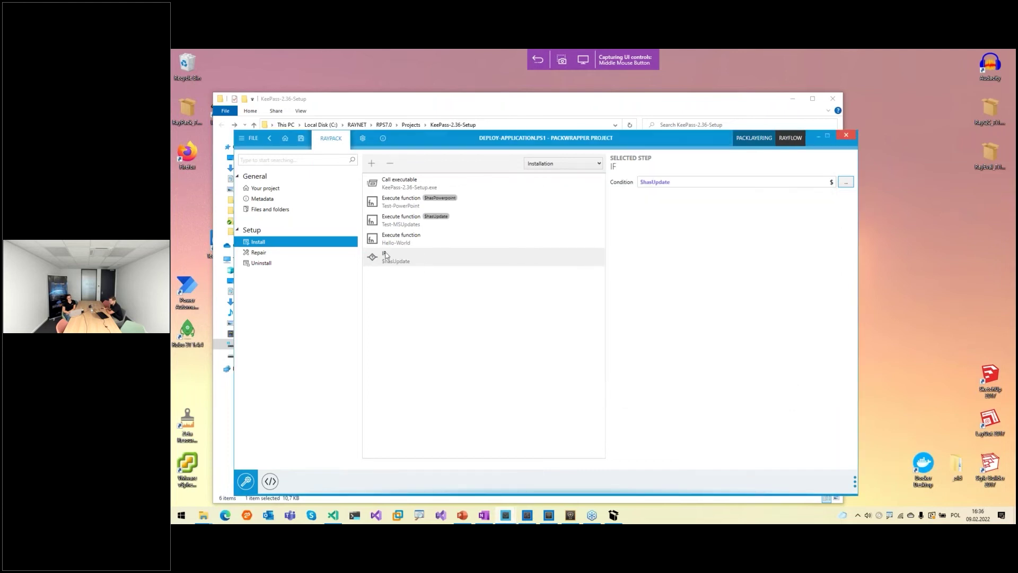
# Nest the Hello-World step inside the If step, review the resulting block in the script code, and return to the visual editor
pyautogui.moveTo(402, 242); pyautogui.dragTo(412, 267)
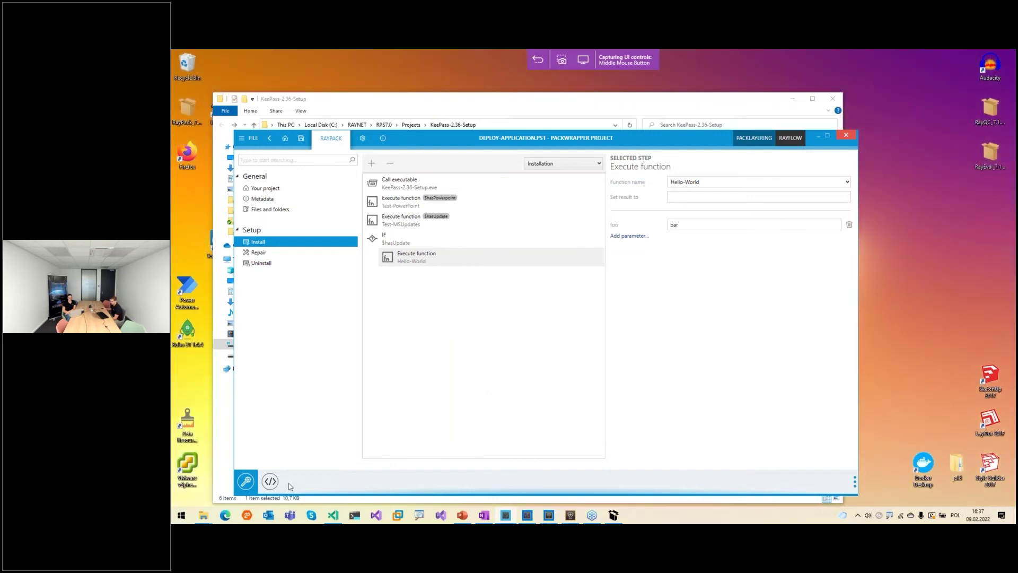
pyautogui.click(269, 481)
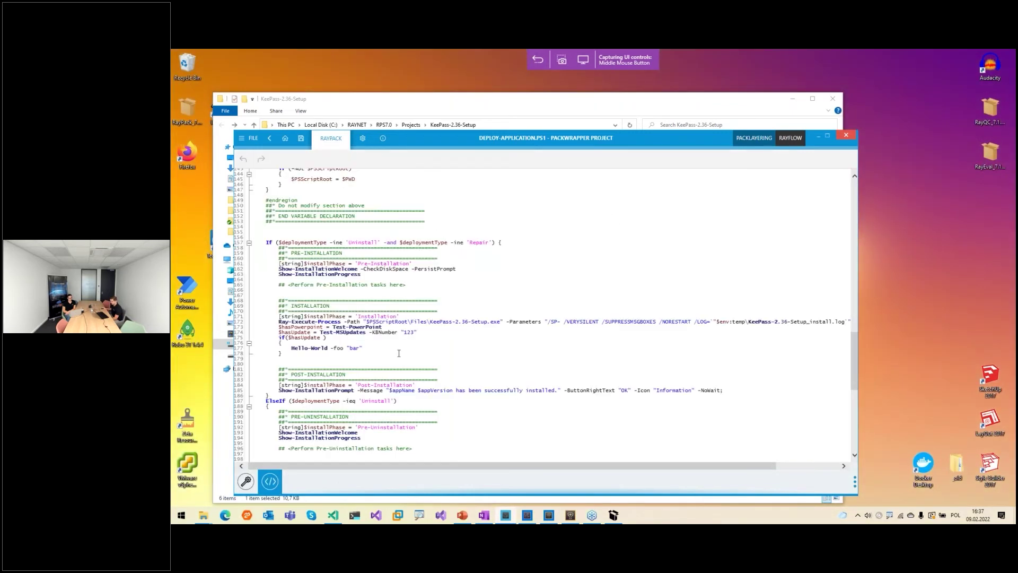
pyautogui.moveTo(280, 337); pyautogui.dragTo(290, 358)
pyautogui.click(382, 348)
pyautogui.click(246, 482)
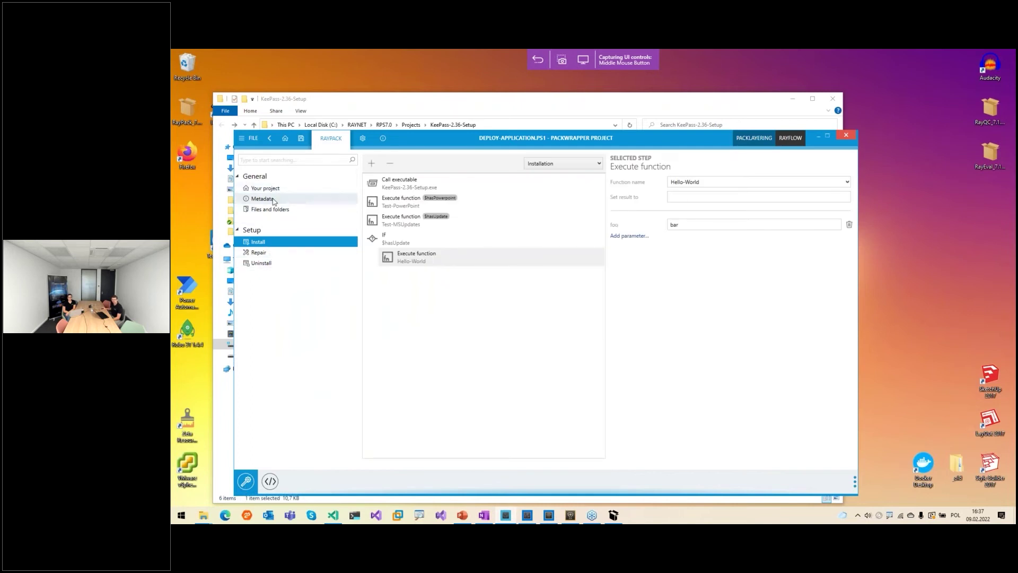
# Check the selectable installation phases, and close the project without saving to return to the dashboard
pyautogui.click(539, 164)
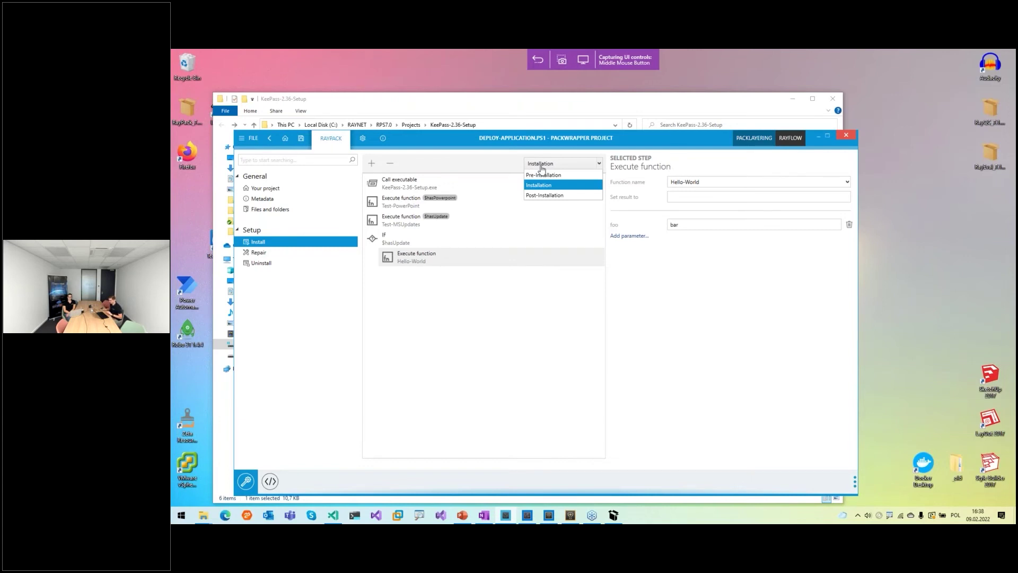
pyautogui.click(457, 220)
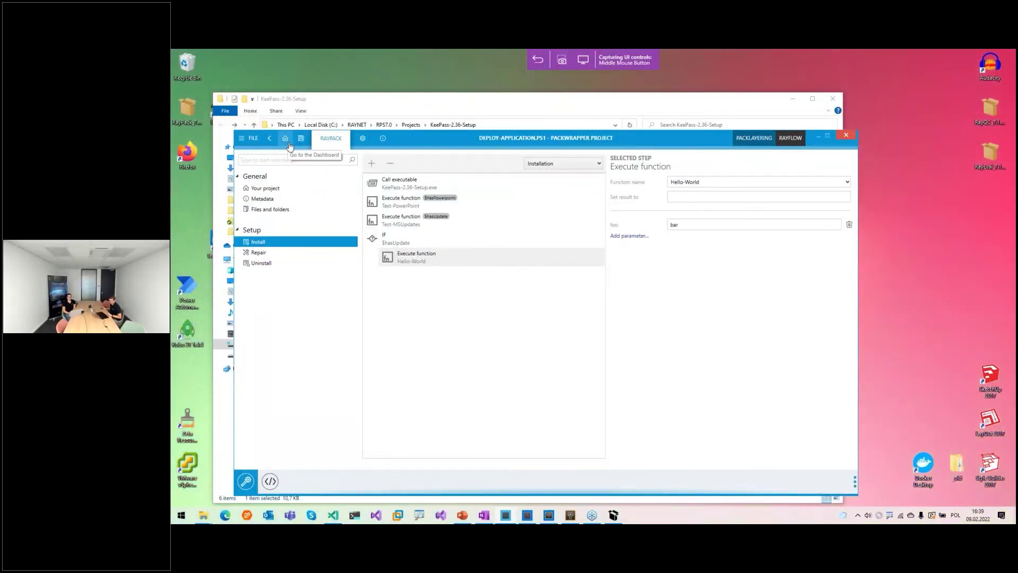
pyautogui.click(289, 144)
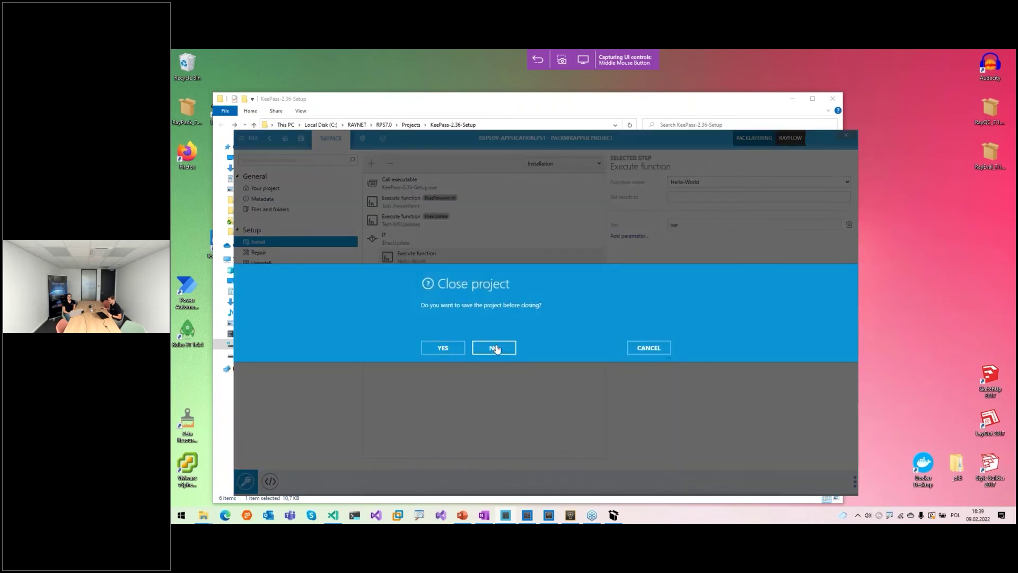
pyautogui.click(510, 345)
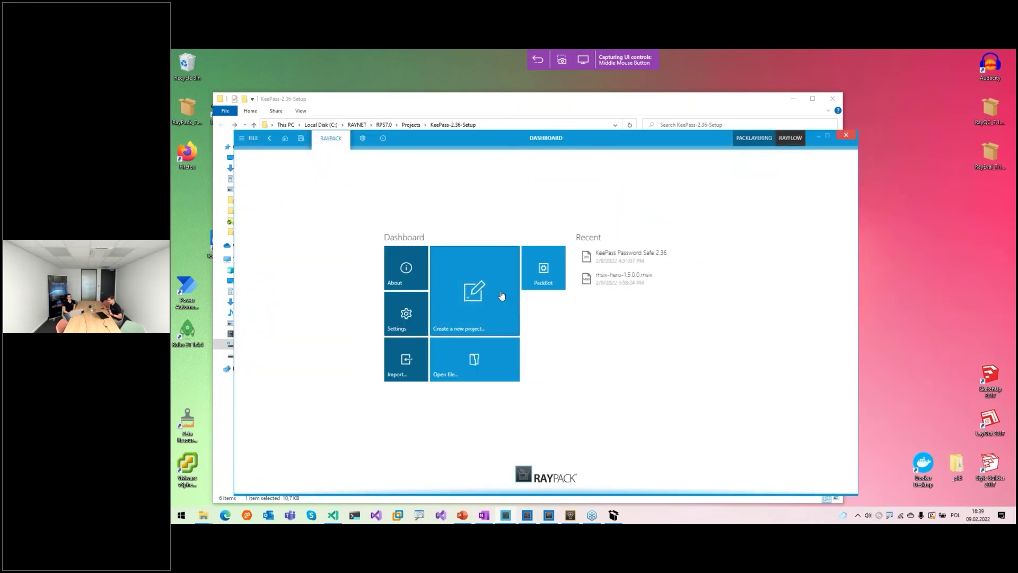
# Create a new empty ps1 project named Project1 in its own directory under C:\RAYNET\RPS7.0\Projects
pyautogui.click(501, 295)
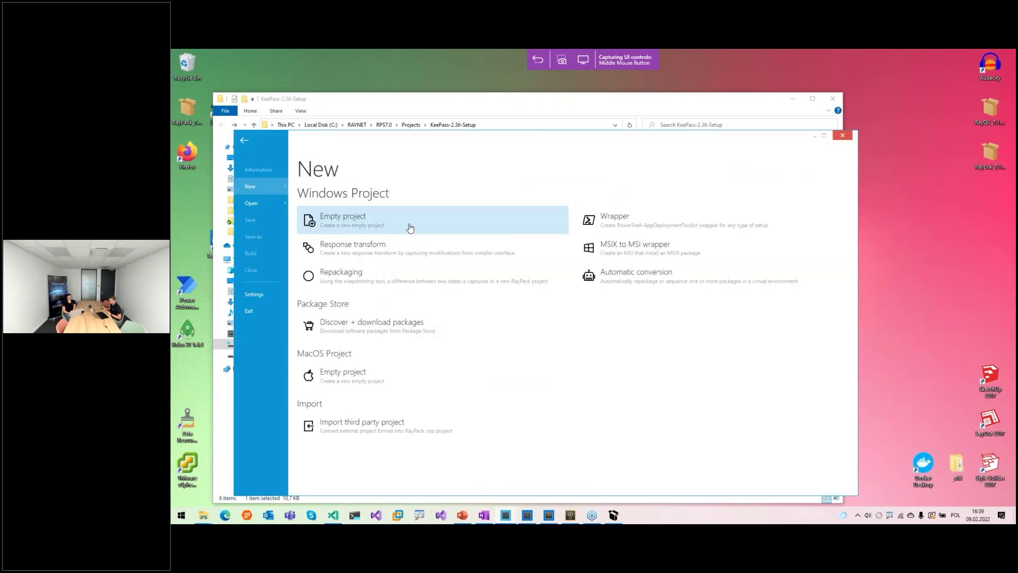
pyautogui.click(410, 227)
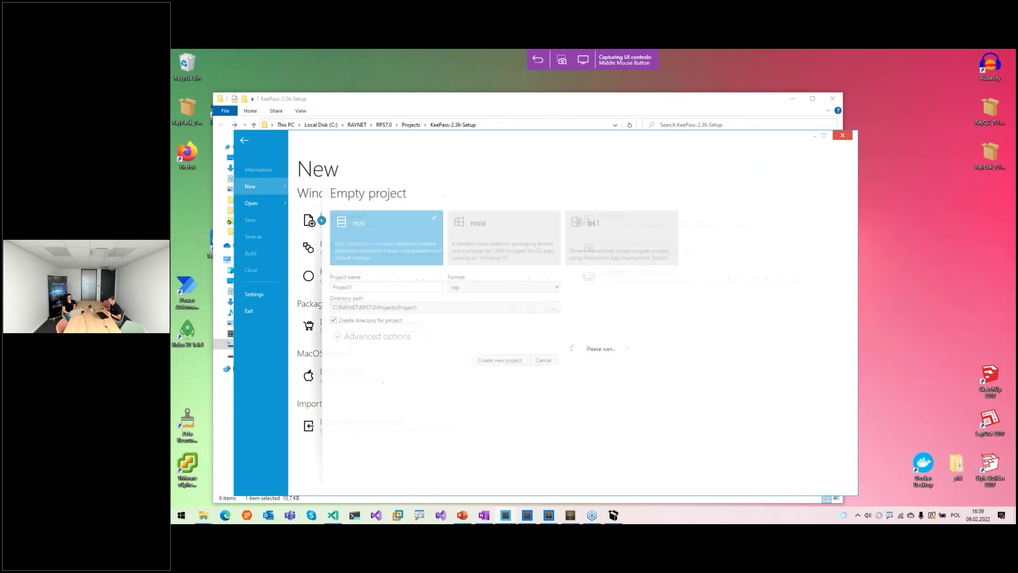
pyautogui.click(594, 237)
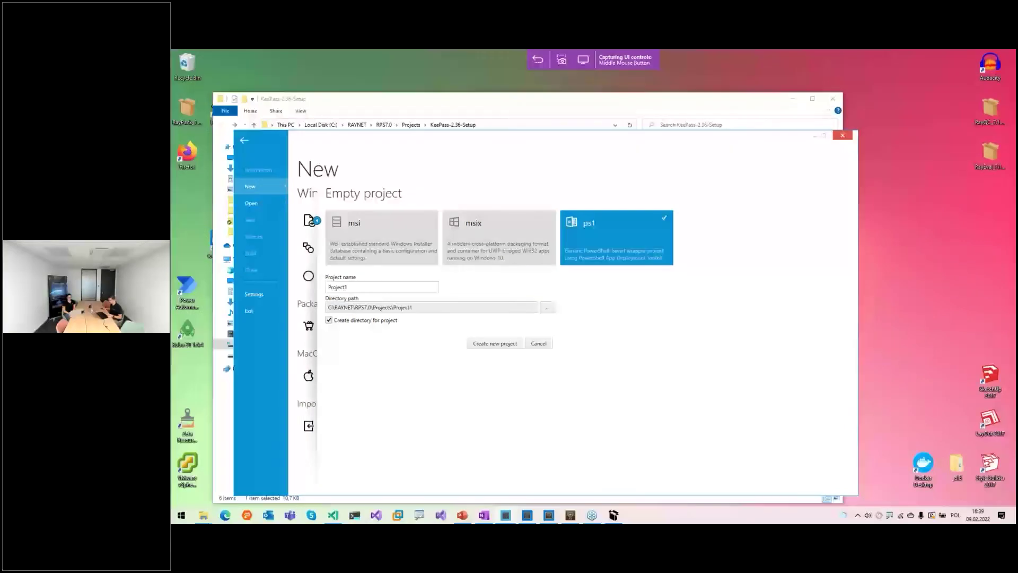
pyautogui.click(508, 347)
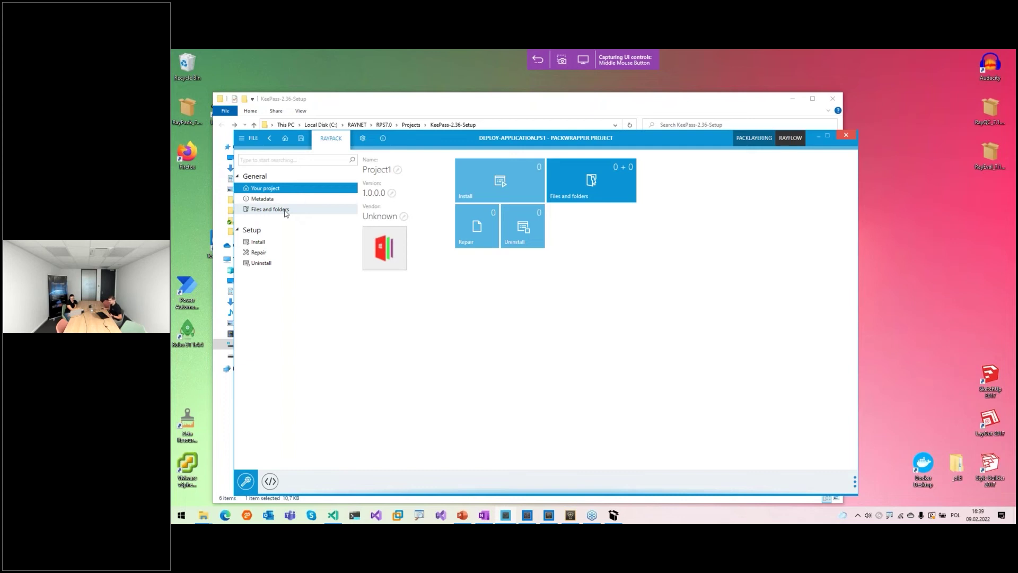
# Import SetupOfficeTabEnterpriseMSI x64.msi into the project's files and auto-generate the setup actions for it
pyautogui.click(285, 210)
pyautogui.rightClick(415, 177)
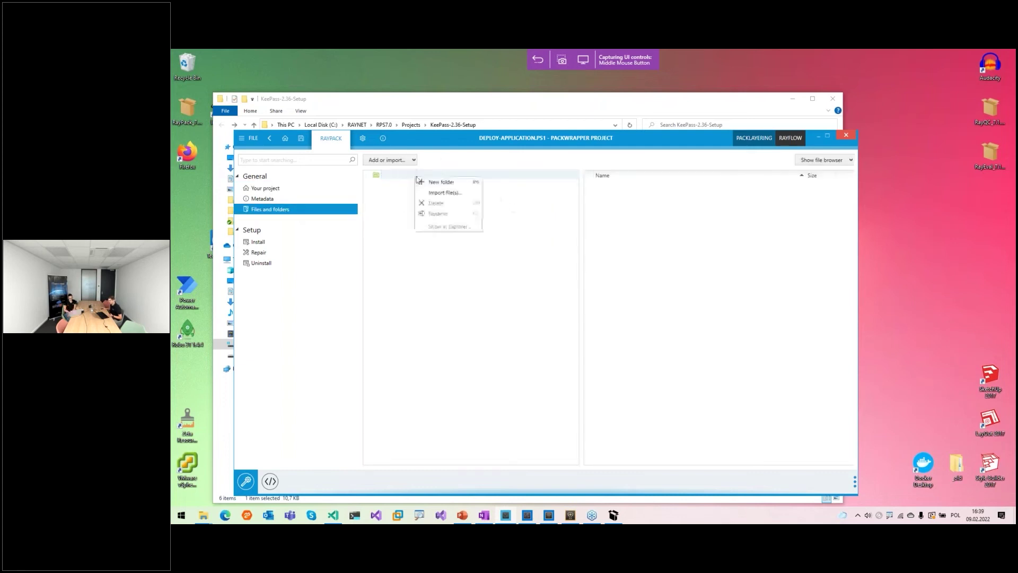
pyautogui.click(439, 191)
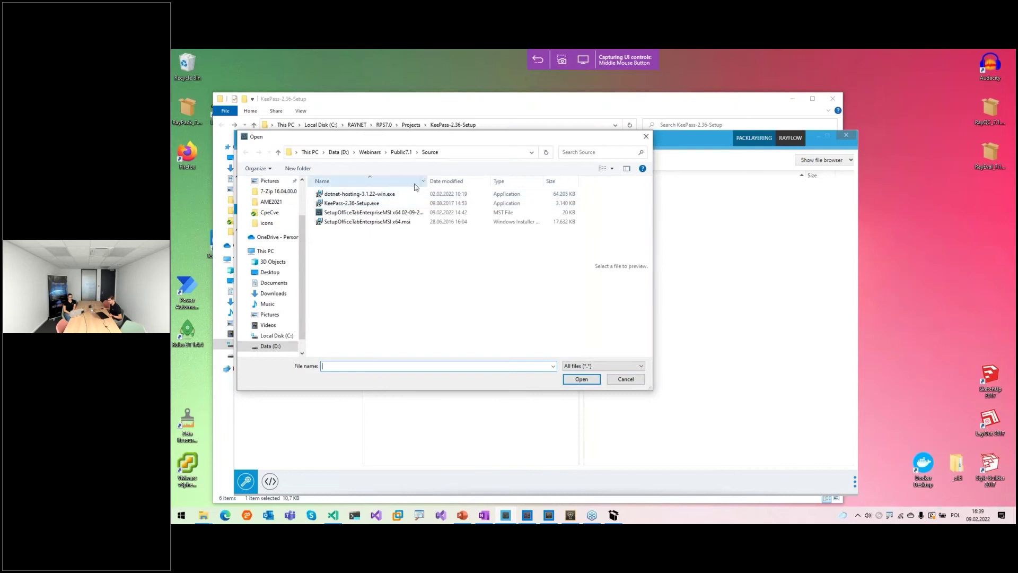
pyautogui.click(380, 222)
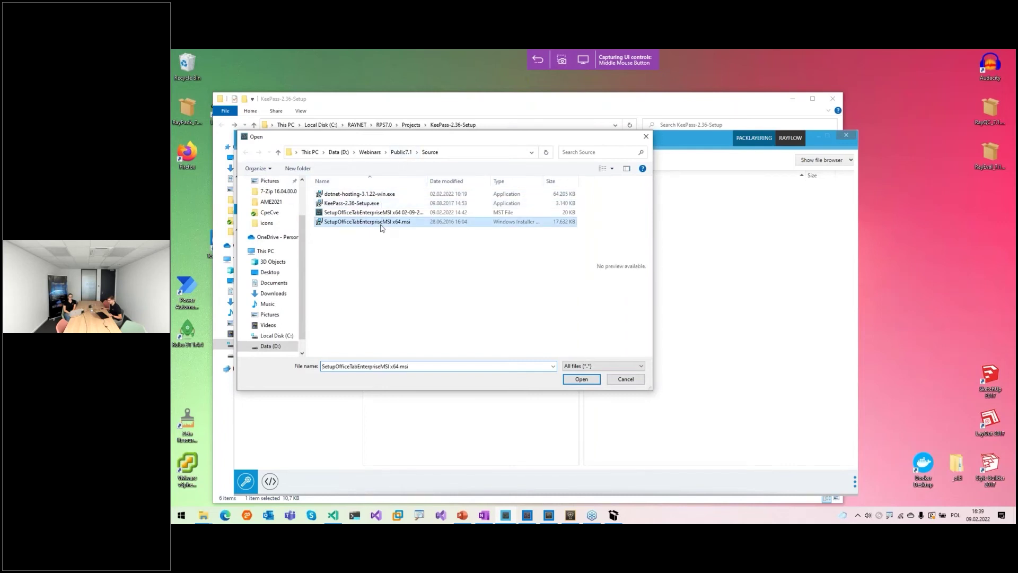
pyautogui.click(581, 380)
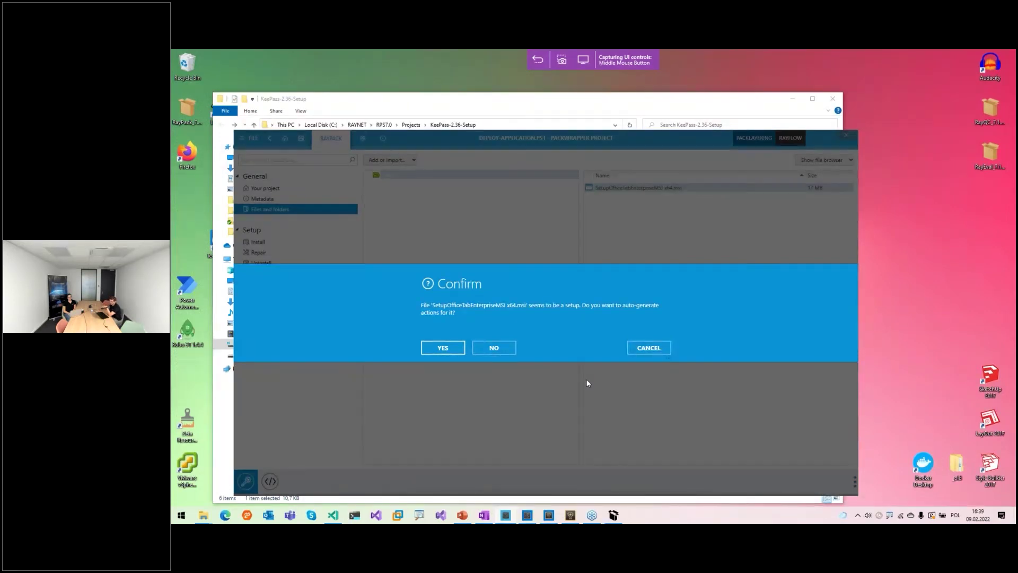
pyautogui.click(435, 349)
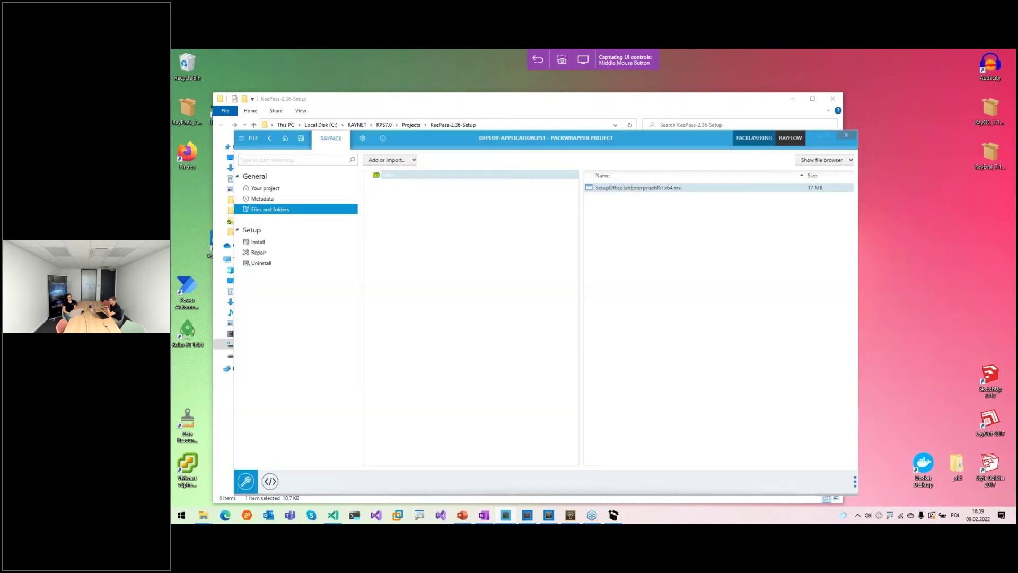
# Review the generated install, repair and uninstall steps for the MSI, including the Install MSI settings, and view the project metadata
pyautogui.click(305, 245)
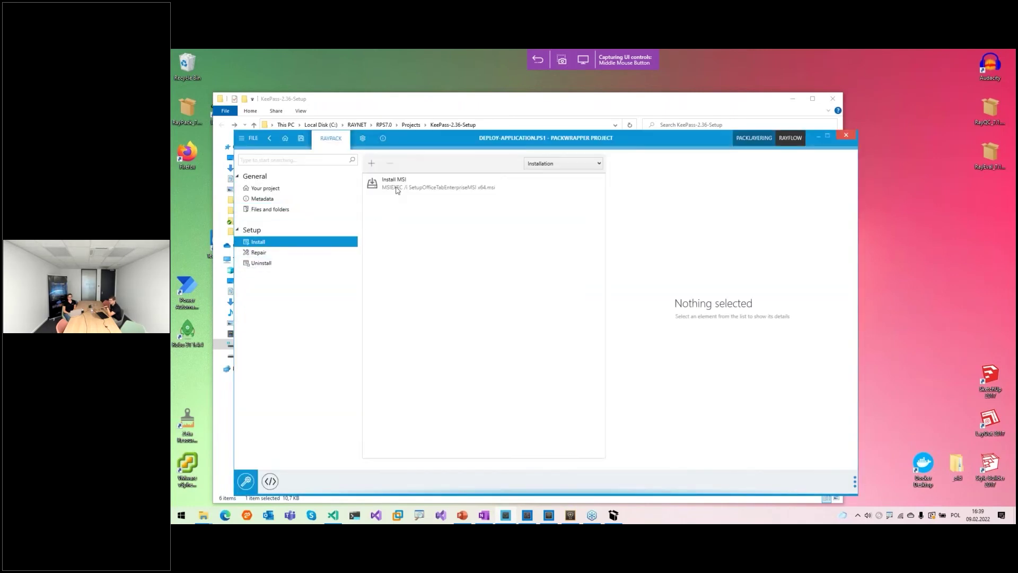
pyautogui.click(397, 190)
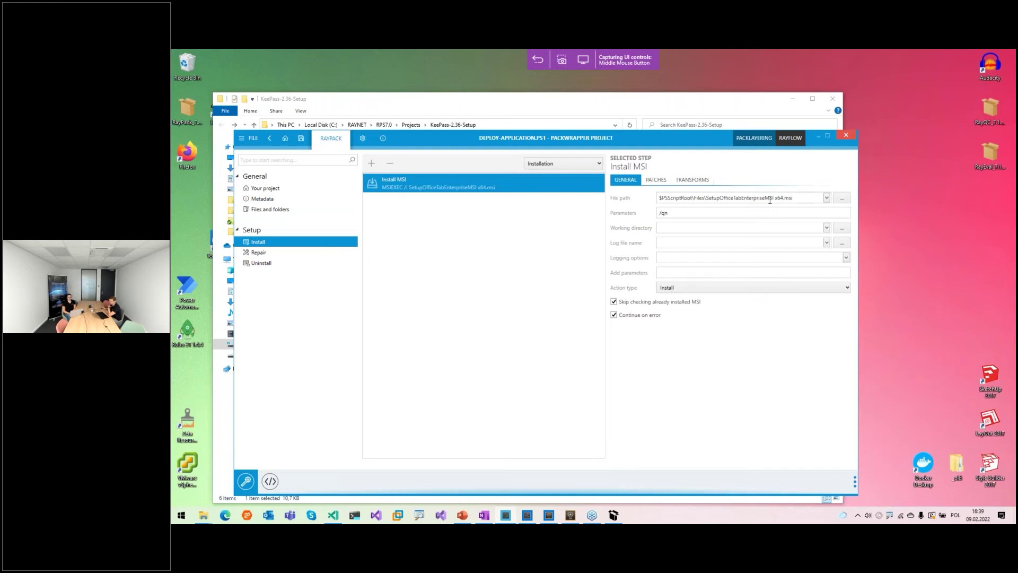
pyautogui.click(282, 253)
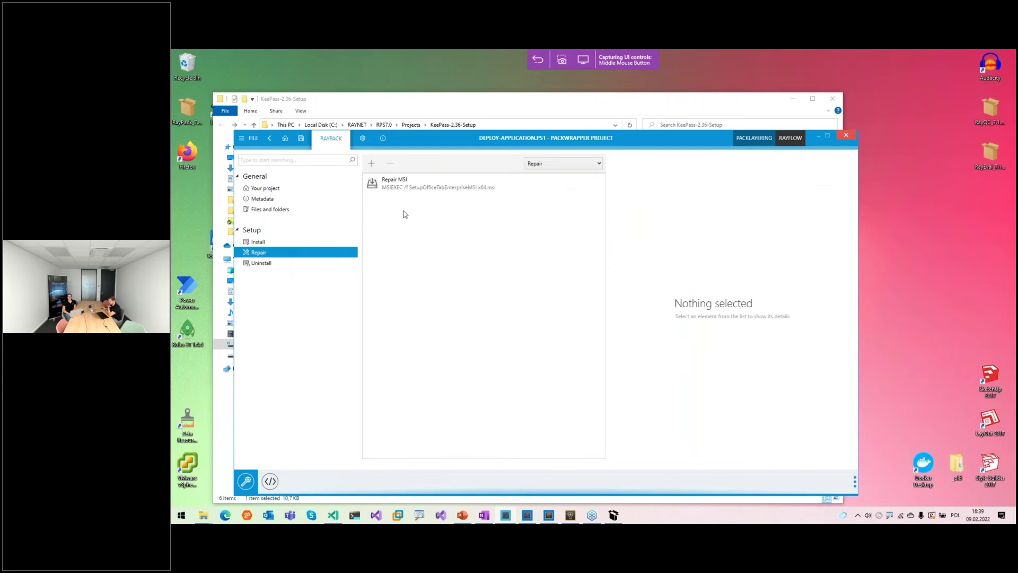
pyautogui.click(325, 263)
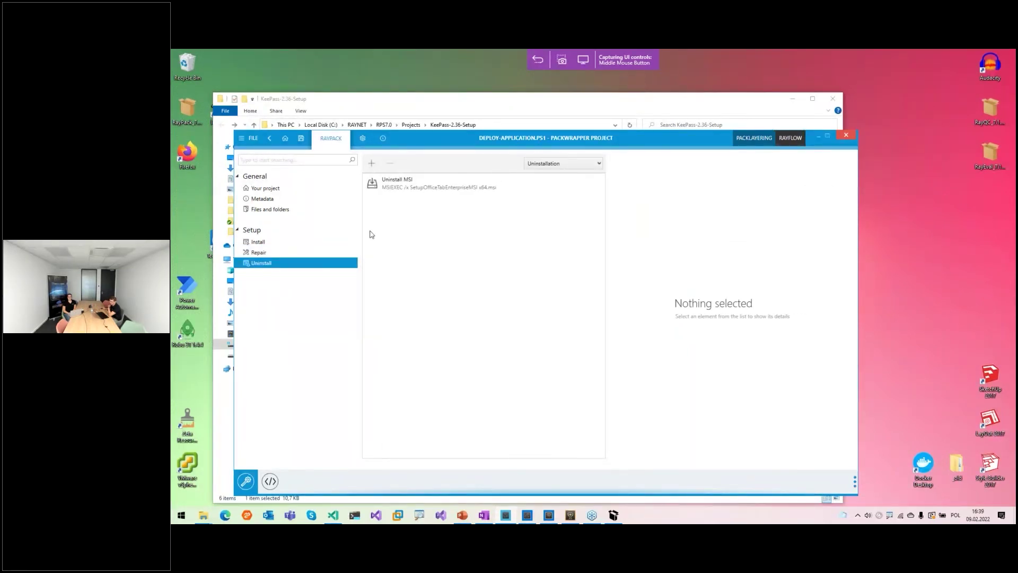
pyautogui.click(341, 244)
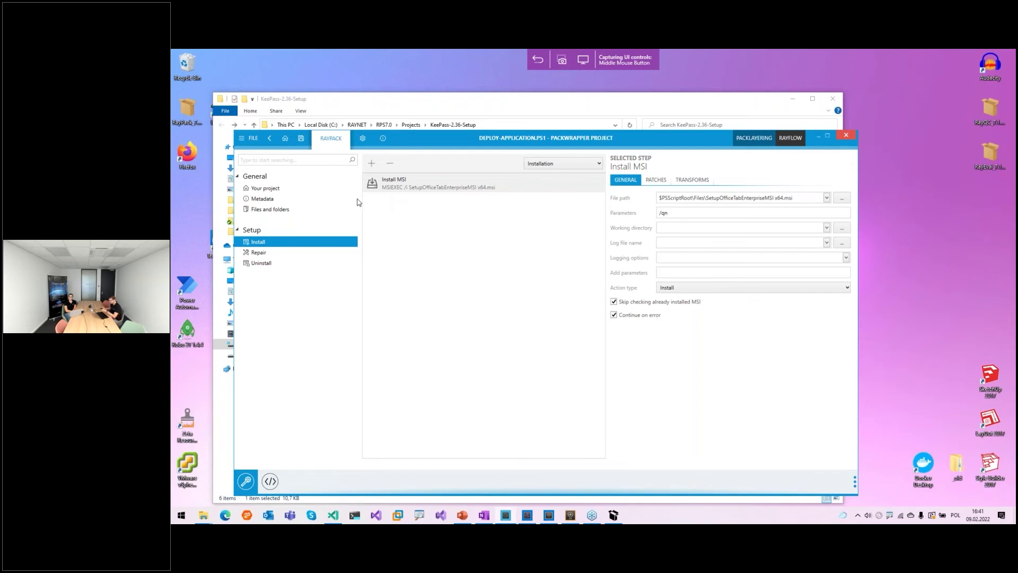
pyautogui.click(310, 200)
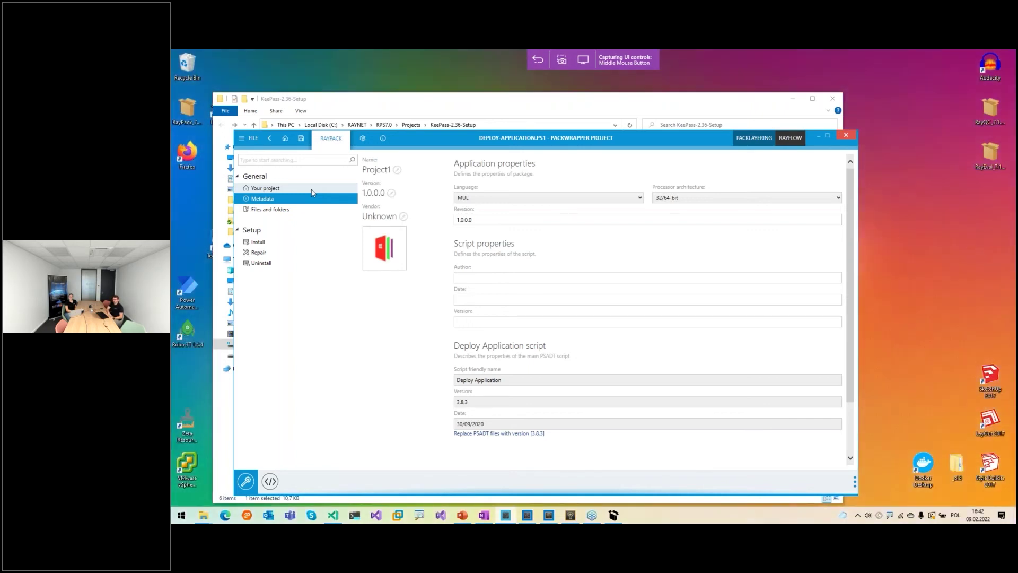
# Close Project1 without saving and start the Package Store wizard for discovering and downloading packages
pyautogui.click(285, 139)
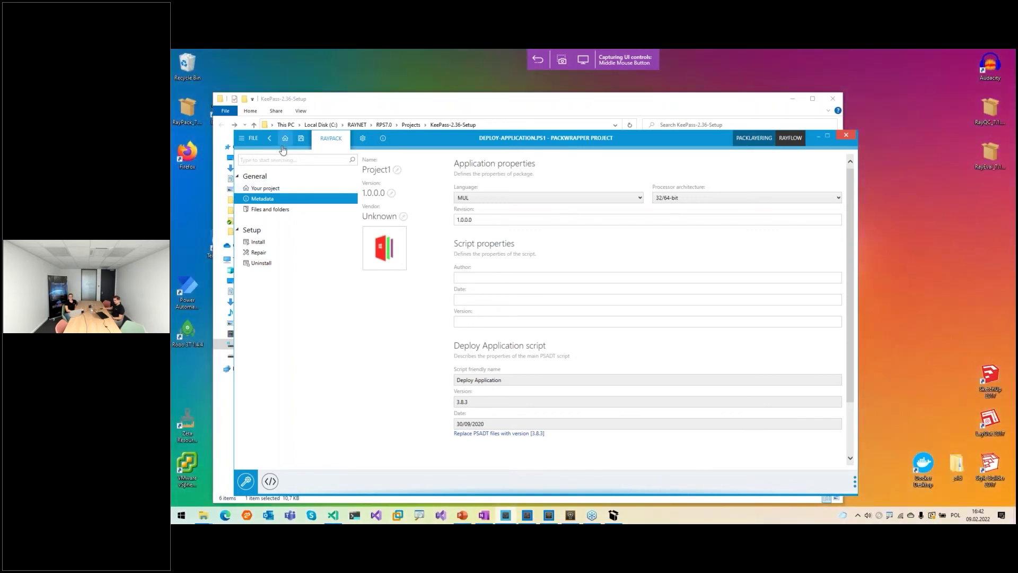
pyautogui.click(494, 347)
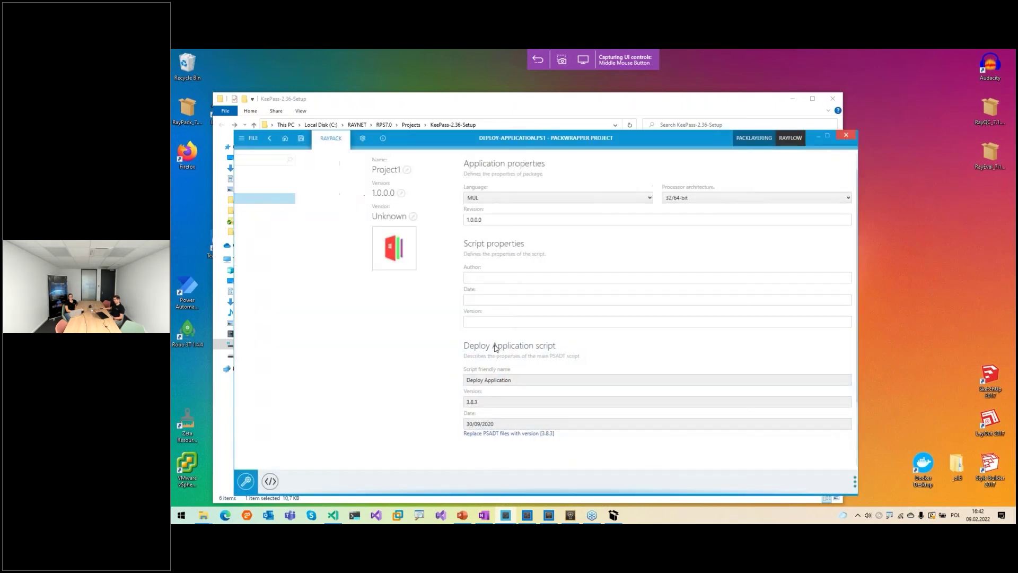
pyautogui.click(458, 293)
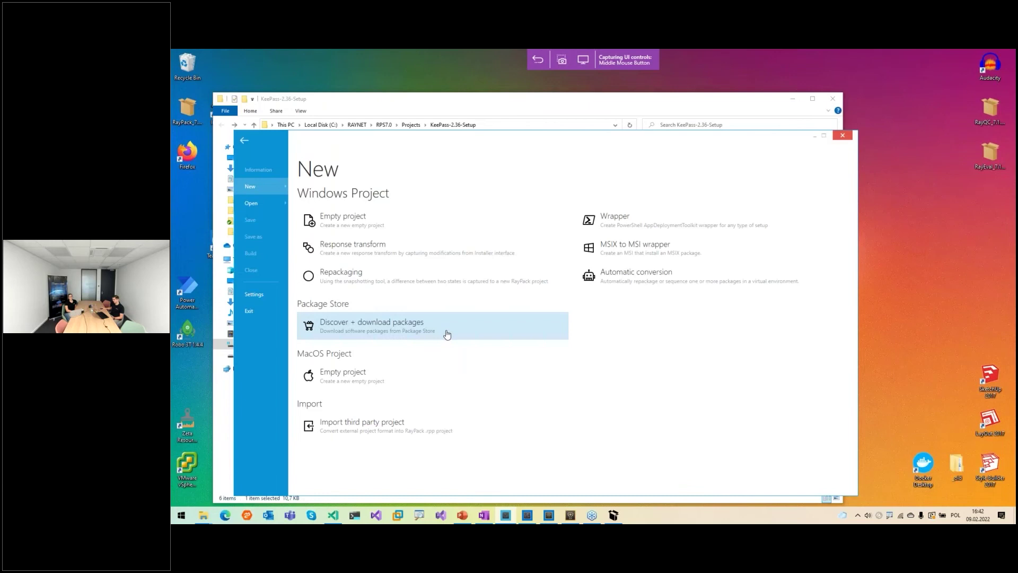
pyautogui.click(447, 334)
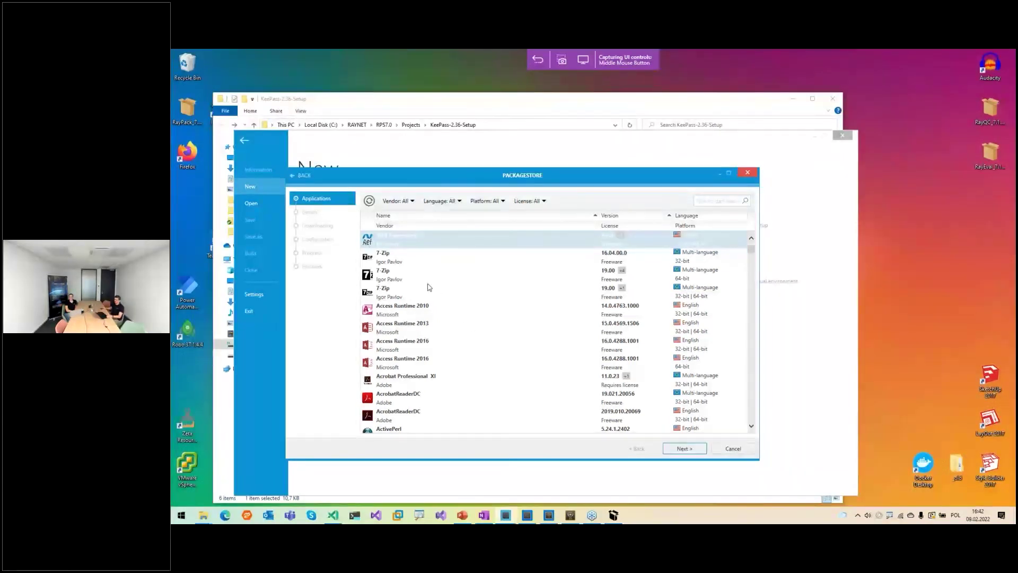
# Select the 32-bit 7-Zip 16.04.00.0 package and download its 7z1604.msi source file automatically from the web
pyautogui.click(404, 262)
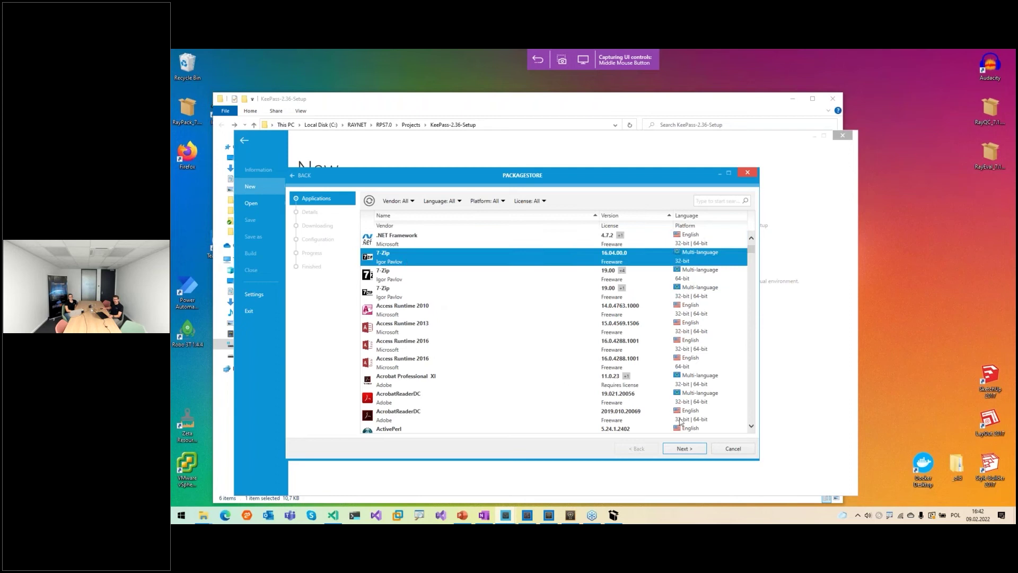
pyautogui.click(691, 449)
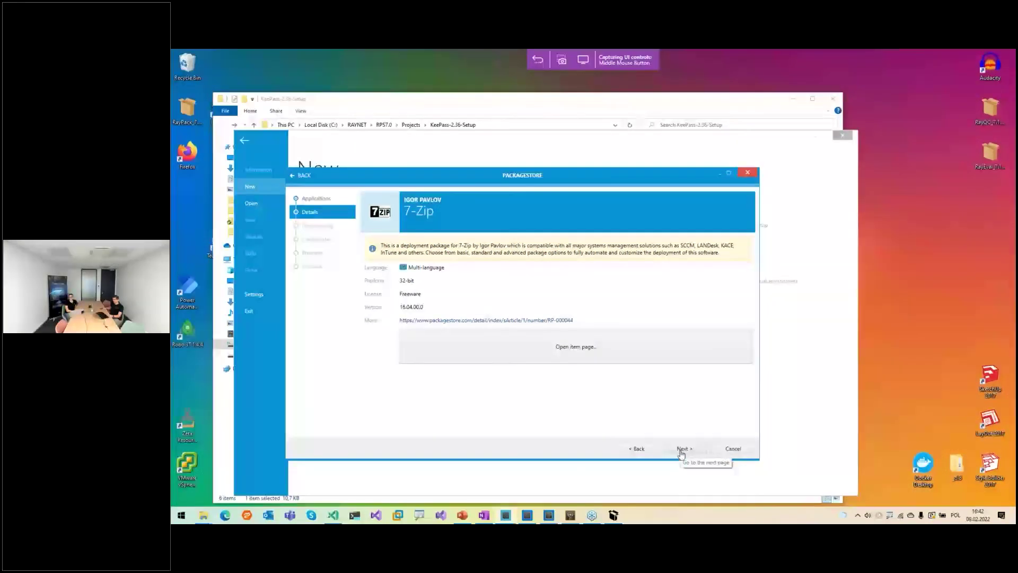
pyautogui.click(682, 449)
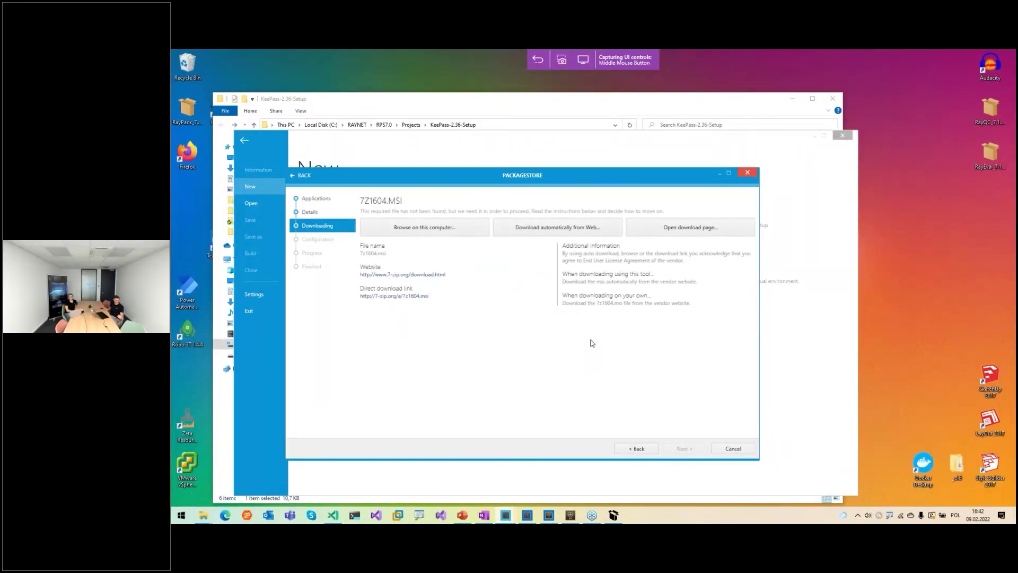
pyautogui.click(547, 230)
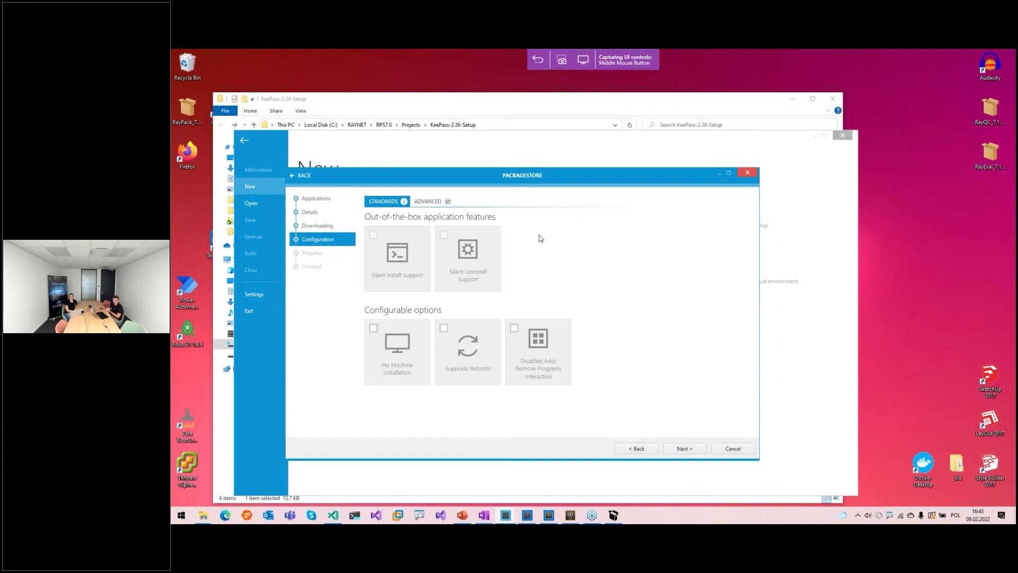
# Enable Per Machine Installation, Suppress Reboots and Disabled Add/Remove Programs Interaction for the 7-Zip package
pyautogui.click(405, 347)
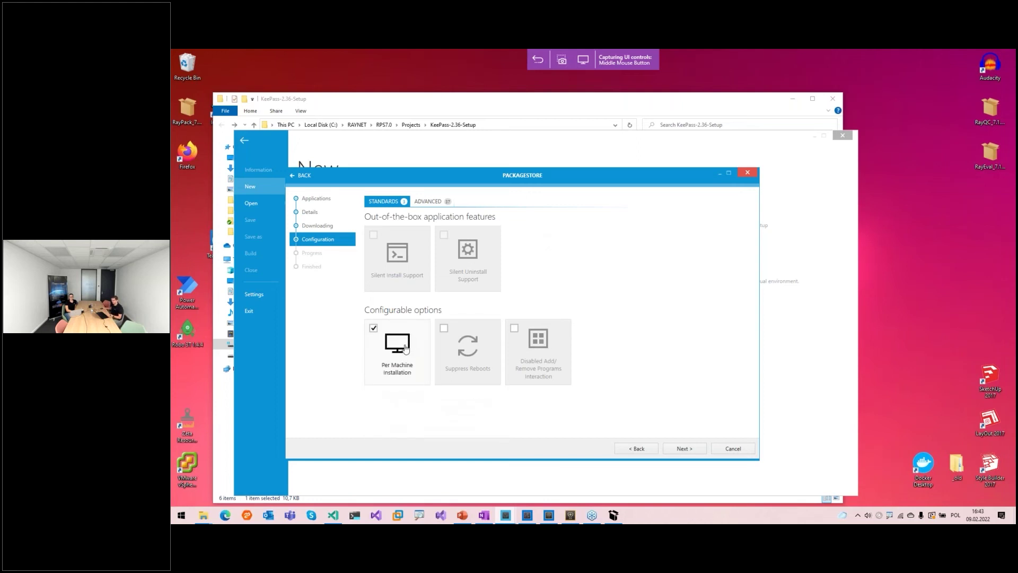
pyautogui.click(452, 370)
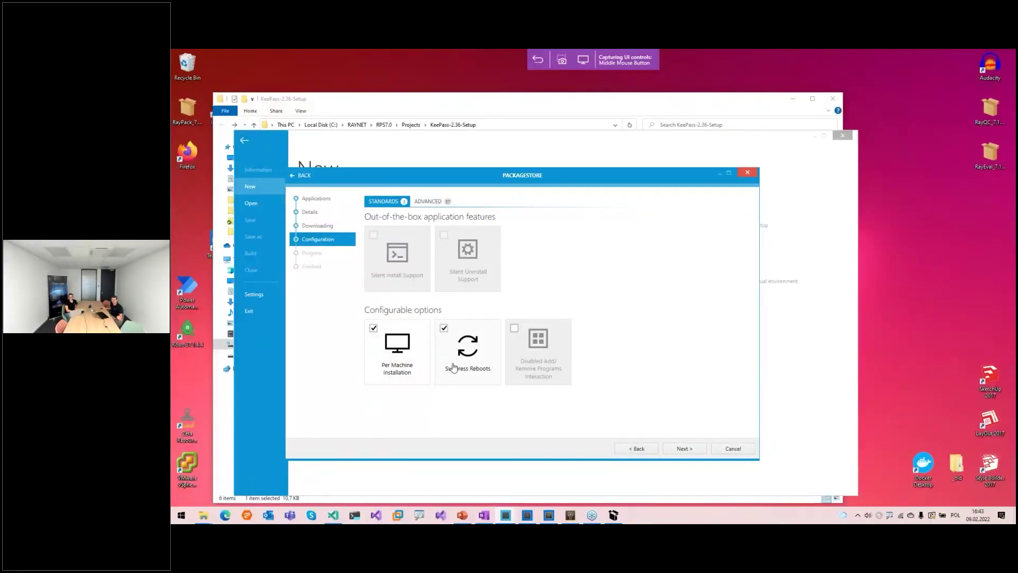
pyautogui.click(531, 357)
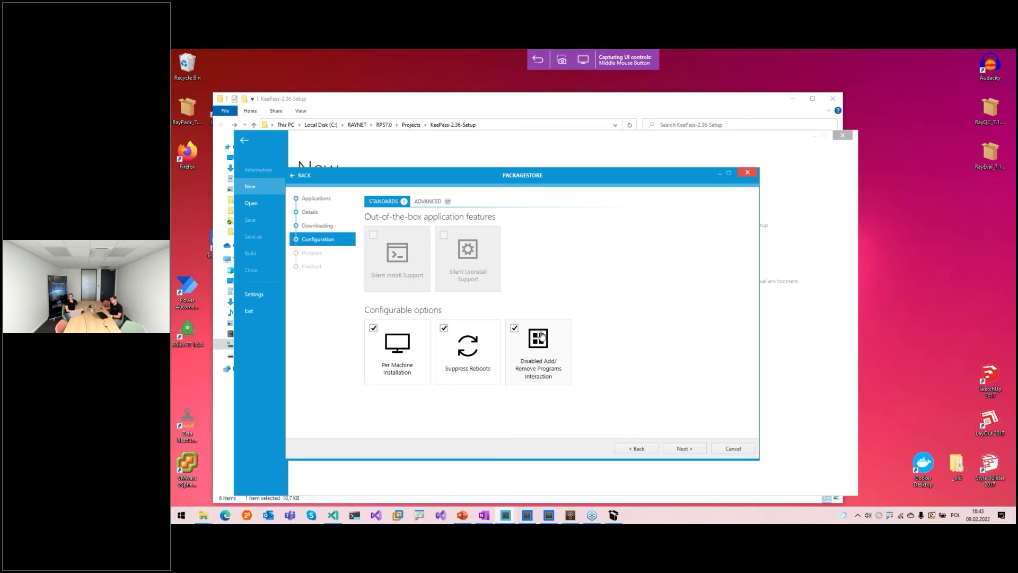
# Associate 7-Zip with the 7z file type for all users in the advanced configuration, and generate the package
pyautogui.click(423, 202)
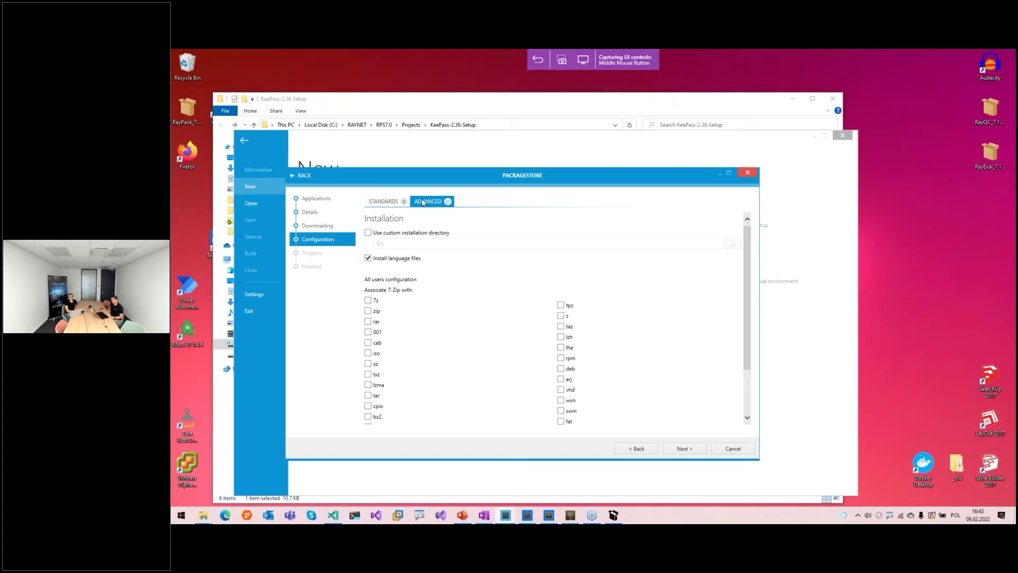
pyautogui.click(379, 301)
pyautogui.click(685, 448)
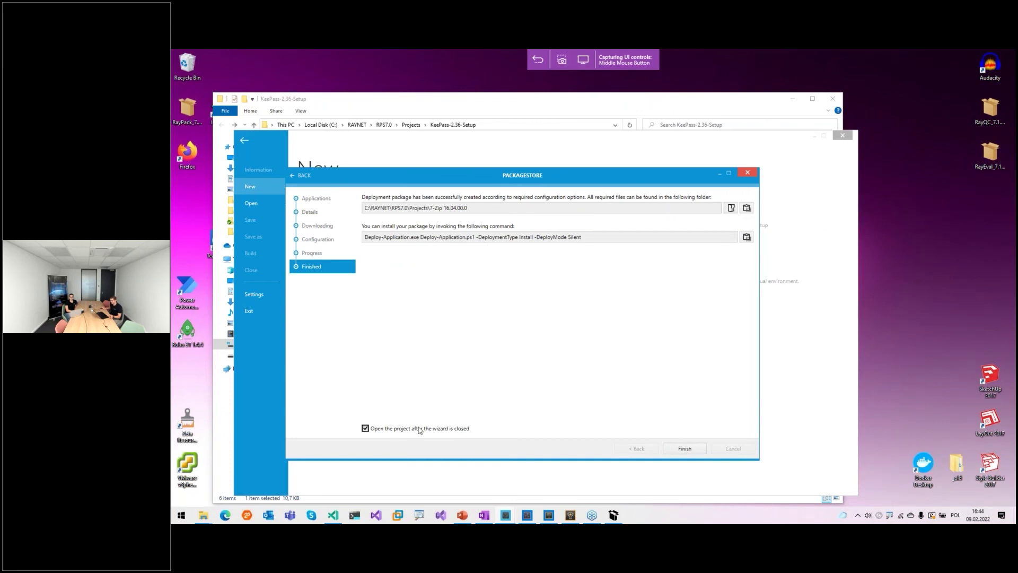
# Inspect the generated 7-Zip 16.04.00.0 project folder and its Files subfolder, and return to the wizard
pyautogui.click(731, 208)
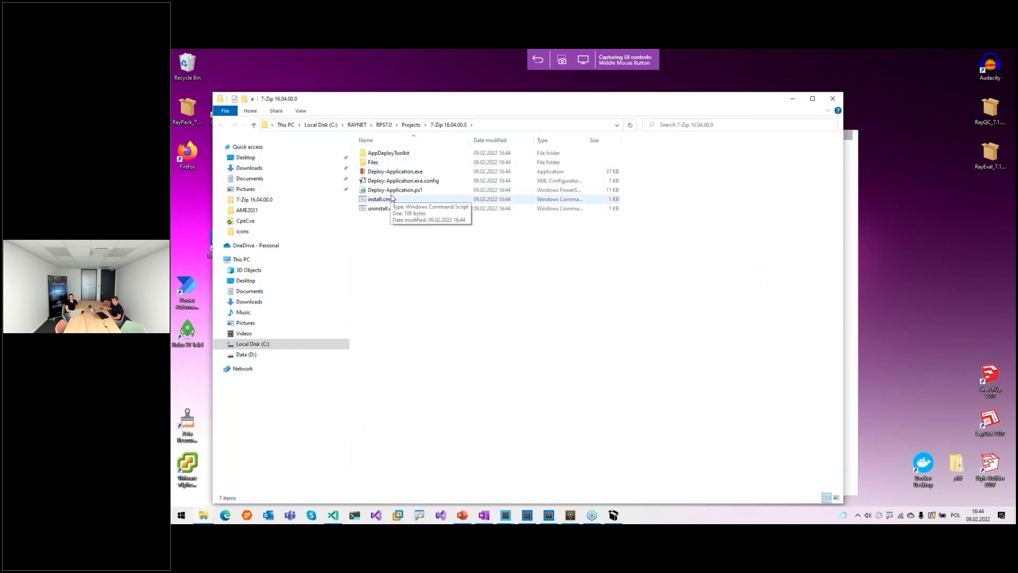
pyautogui.doubleClick(366, 162)
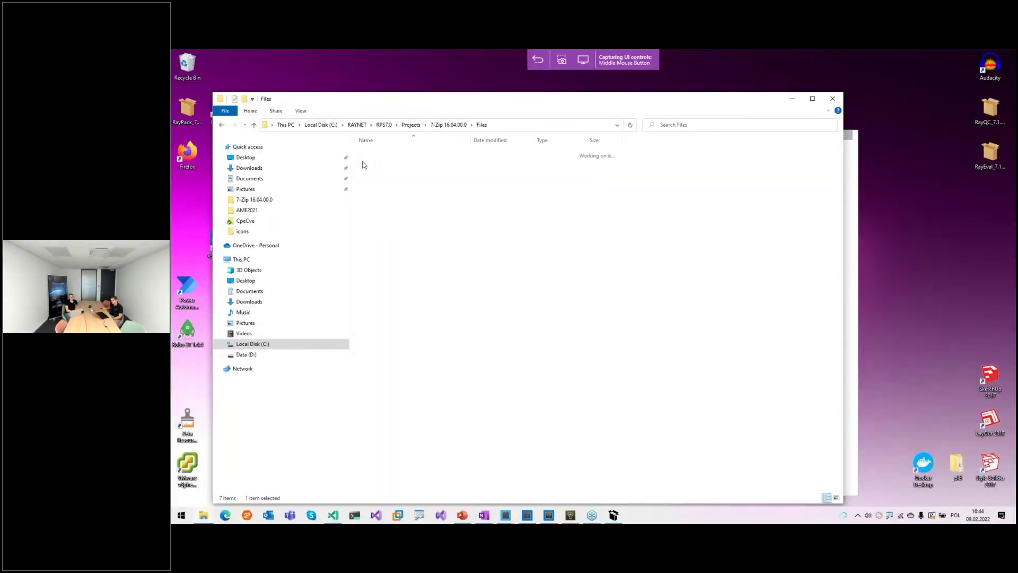
pyautogui.click(445, 125)
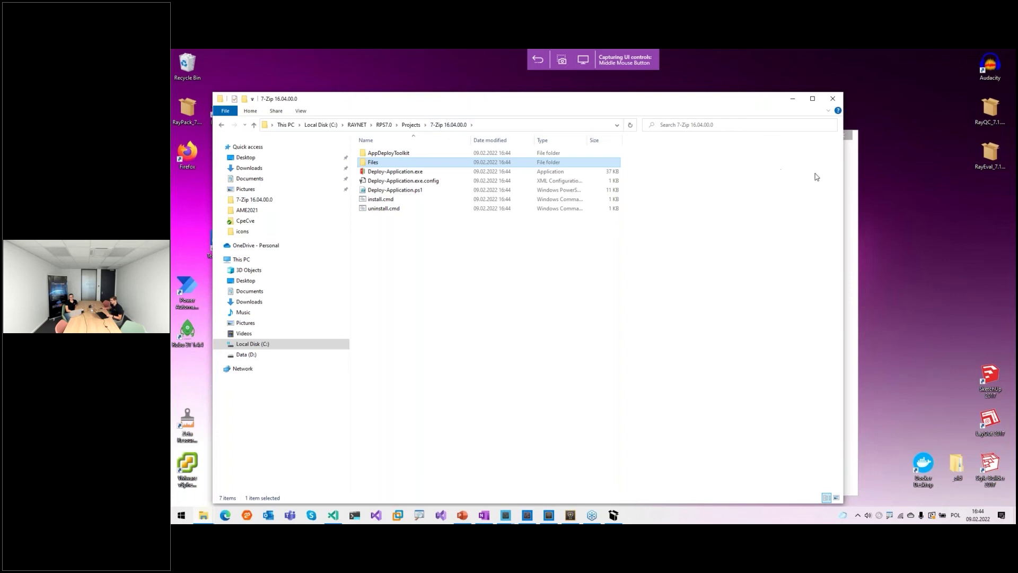
pyautogui.click(794, 102)
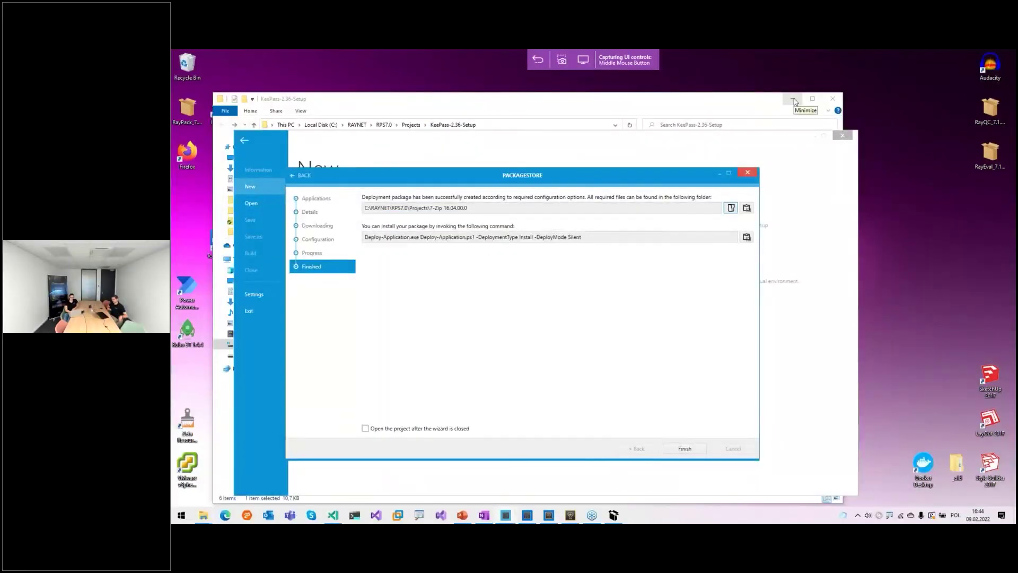
# Finish the Package Store wizard without opening the 7-Zip project, and open the recent package msix-hero-1.5.0.0.msix
pyautogui.click(685, 448)
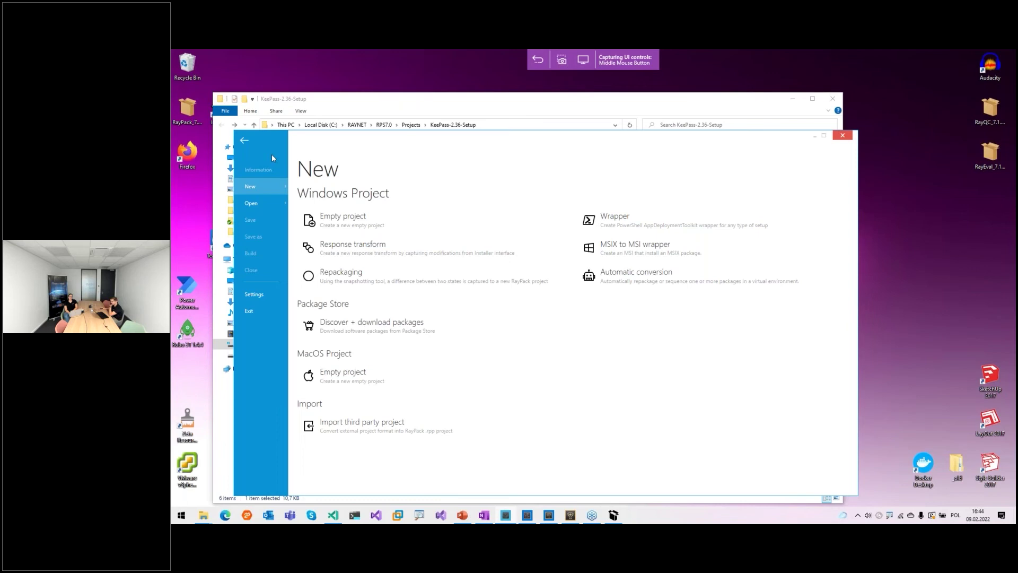
pyautogui.click(260, 208)
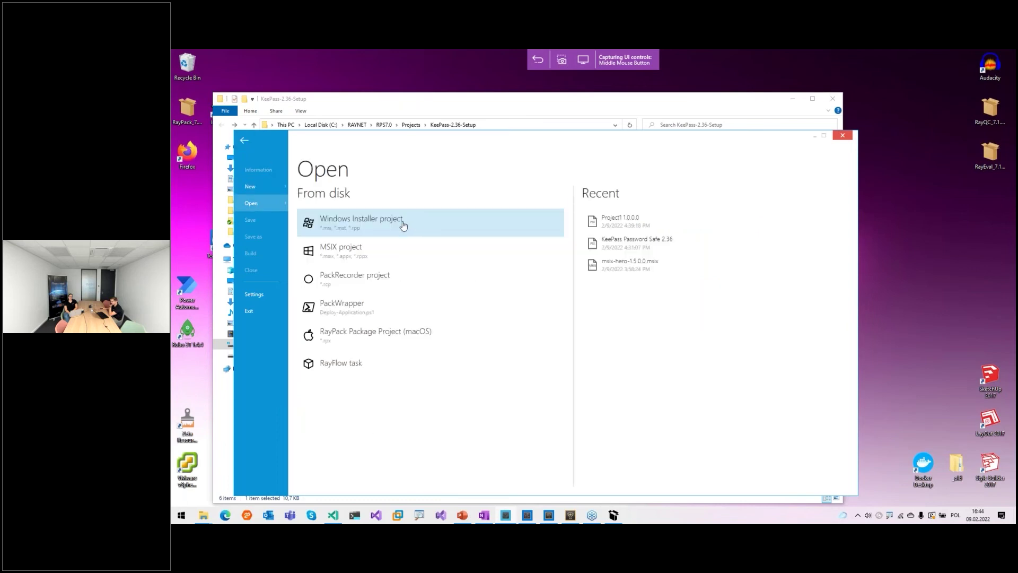
pyautogui.click(634, 268)
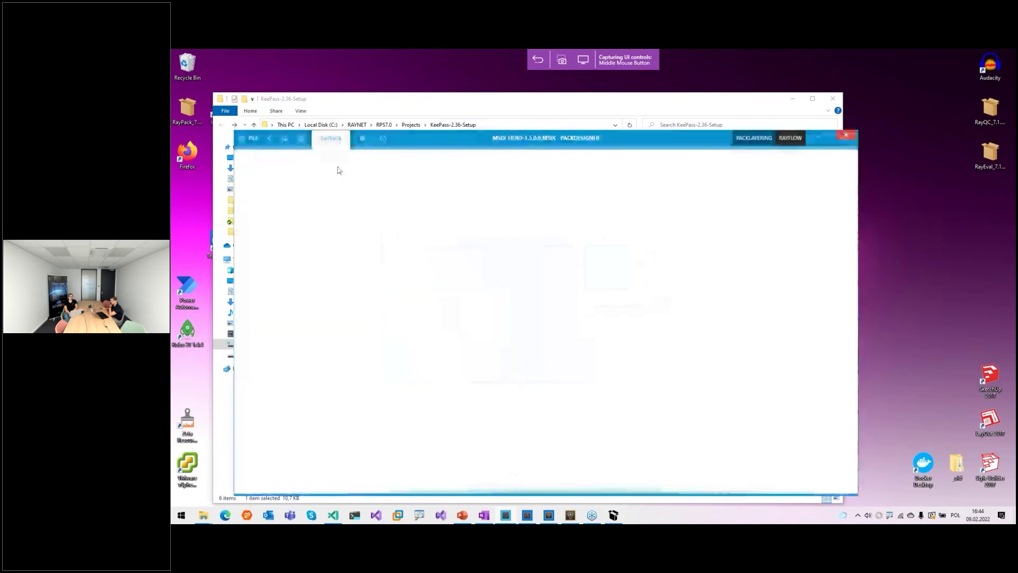
# Review the available build formats for the msix-hero-1.5.0.0.msix project, and open its PSF fixups view
pyautogui.click(252, 138)
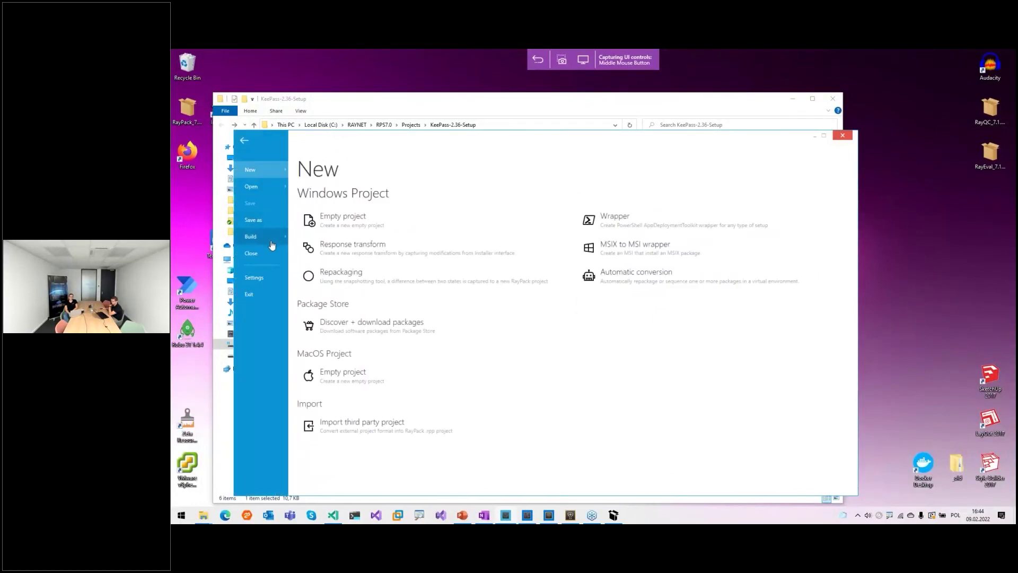
pyautogui.click(271, 238)
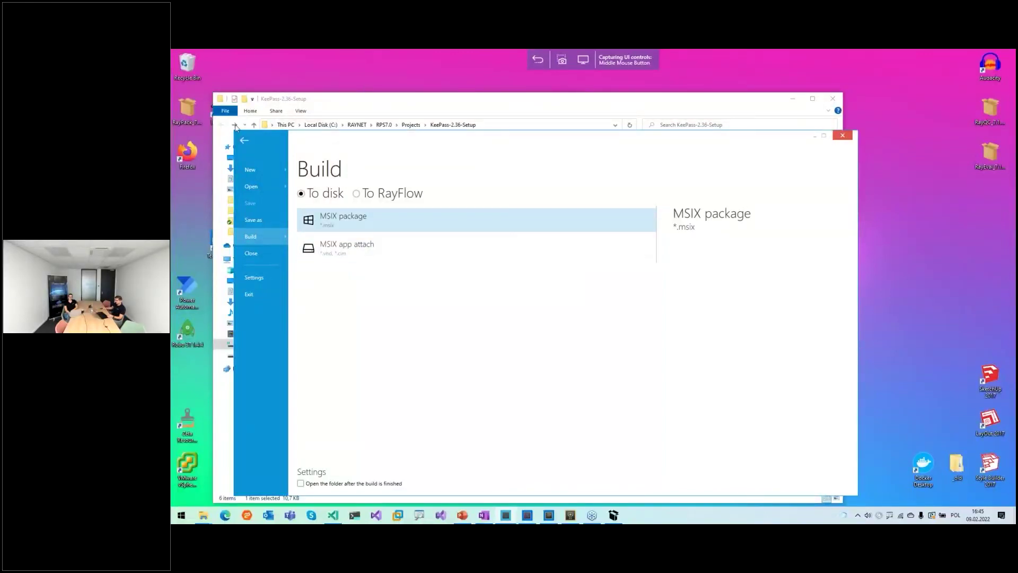
pyautogui.click(244, 140)
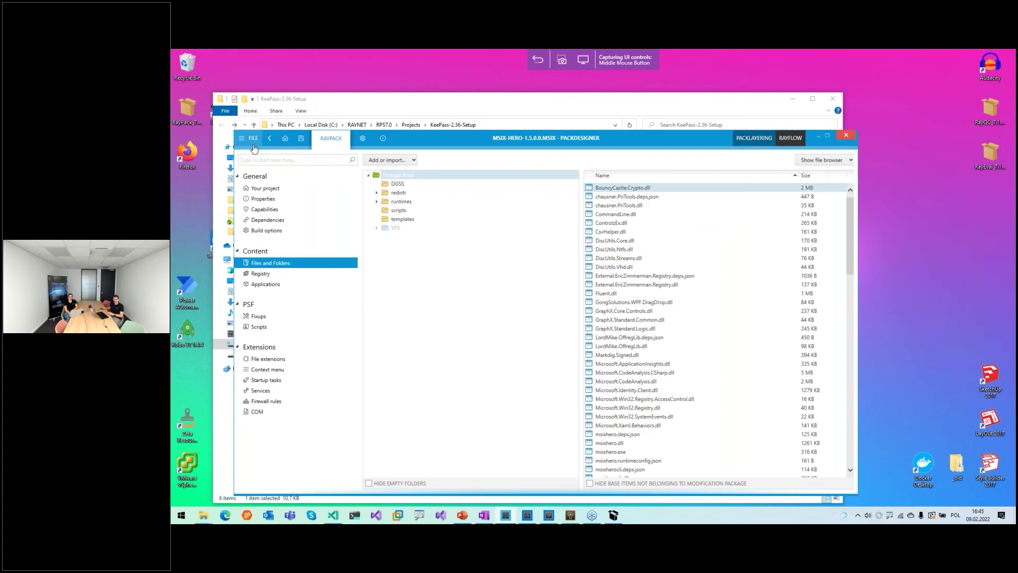
pyautogui.click(294, 319)
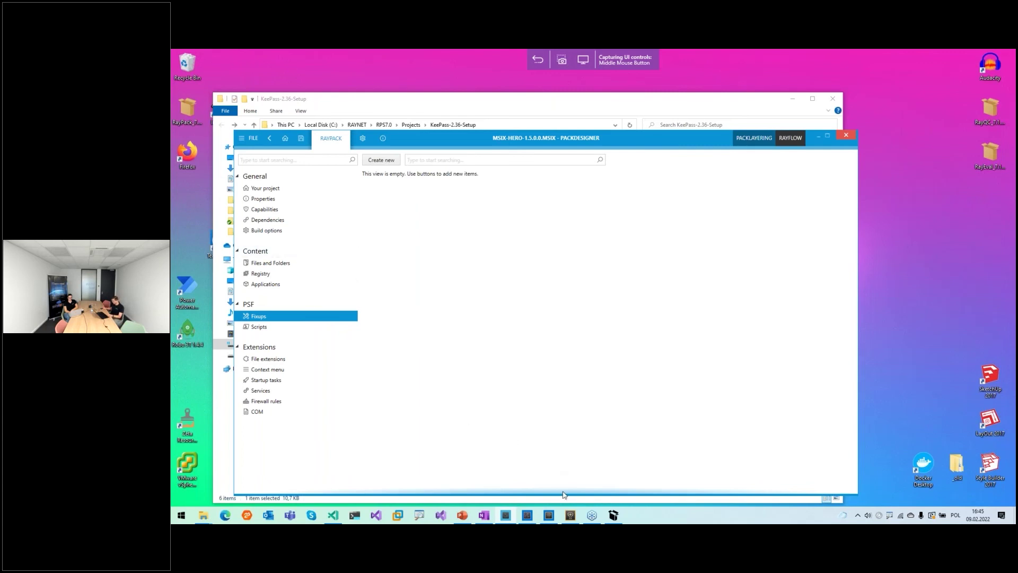
# Switch to RayQC Advanced and examine the Windows 11 64-bit ruleset and its rule T001 Known Compatibility Issues at Startup
pyautogui.moveTo(570, 515)
pyautogui.click(565, 464)
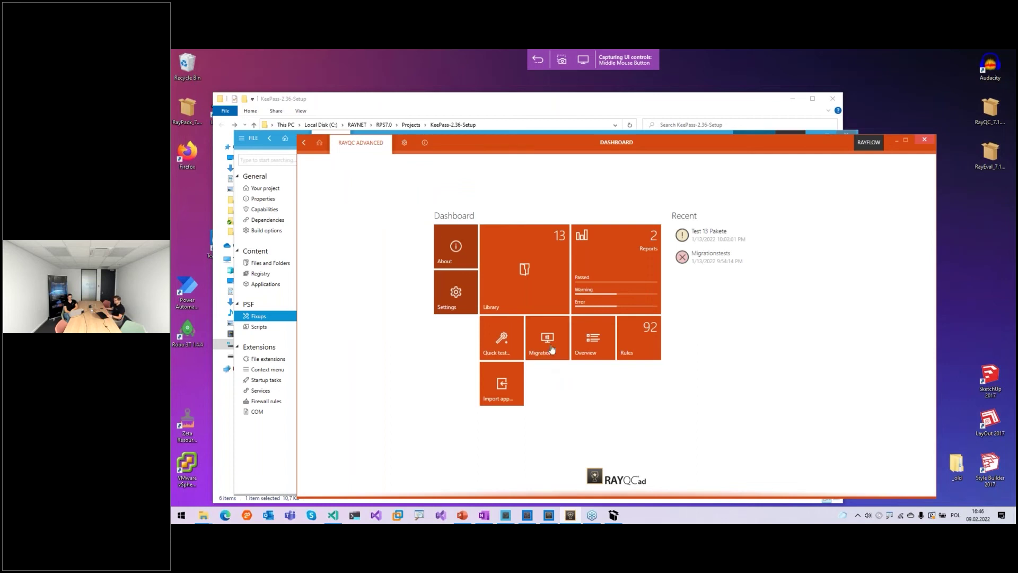
pyautogui.click(641, 347)
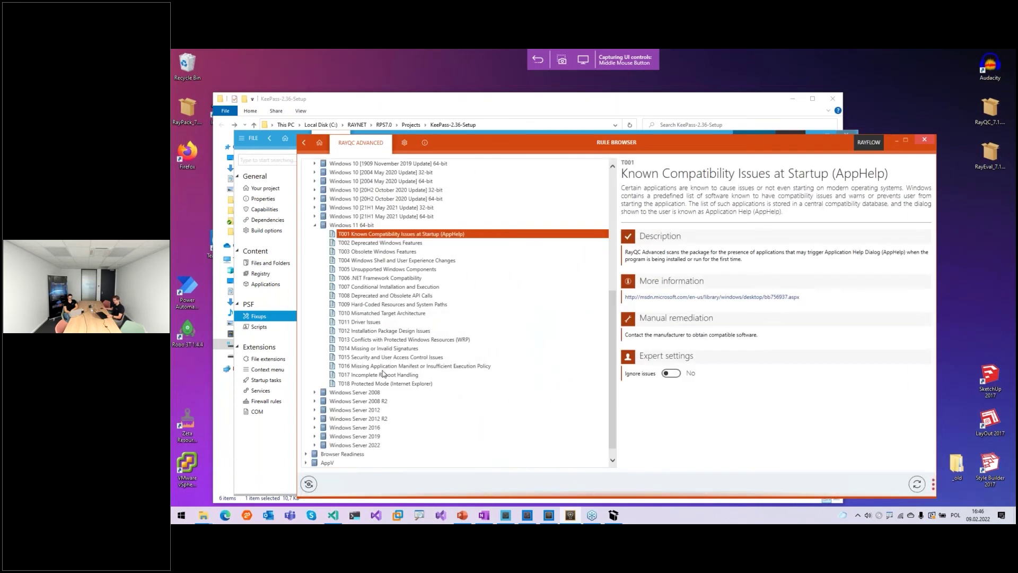
pyautogui.click(371, 225)
pyautogui.scroll(2, 407, 276)
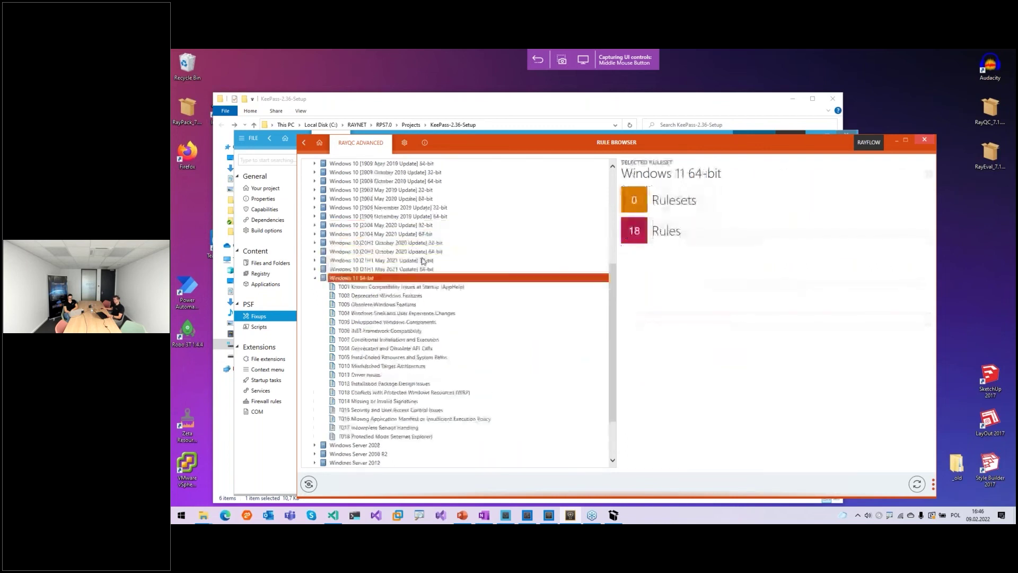
pyautogui.click(391, 288)
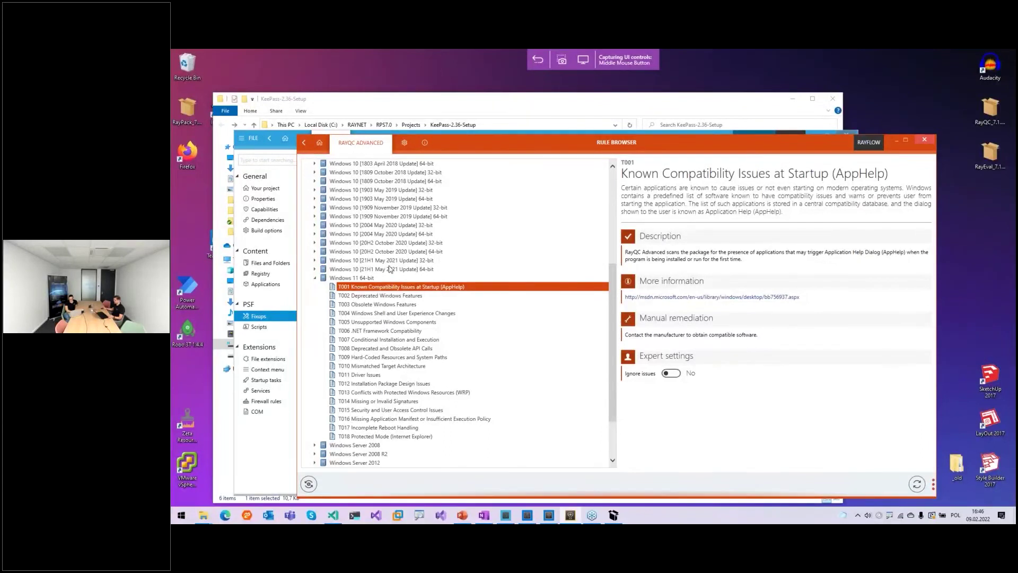
# Start a quick test for an installer package, enabling review of the performed checks and excluding the Other packages testing area
pyautogui.click(320, 147)
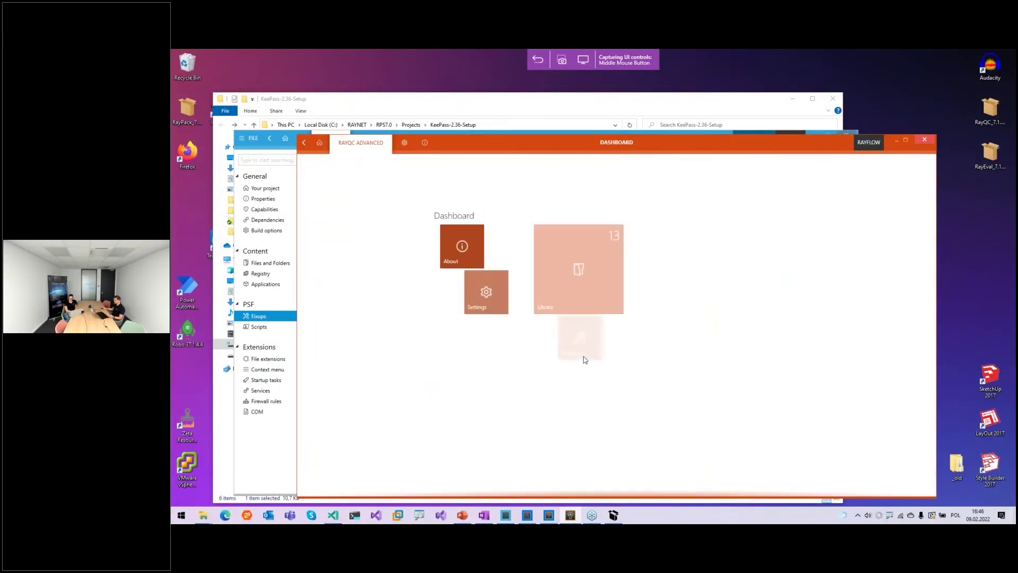
pyautogui.click(512, 342)
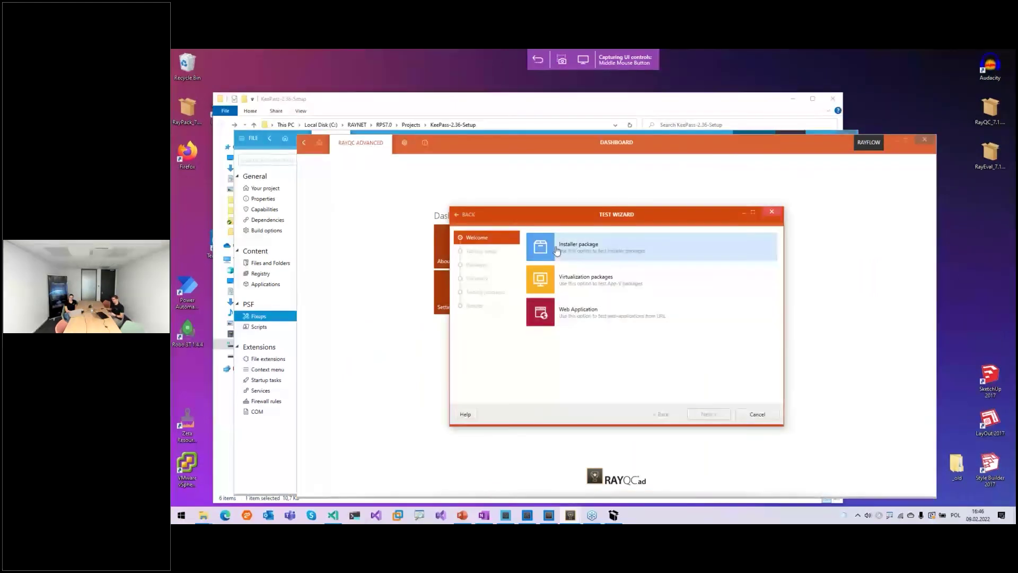
pyautogui.click(572, 248)
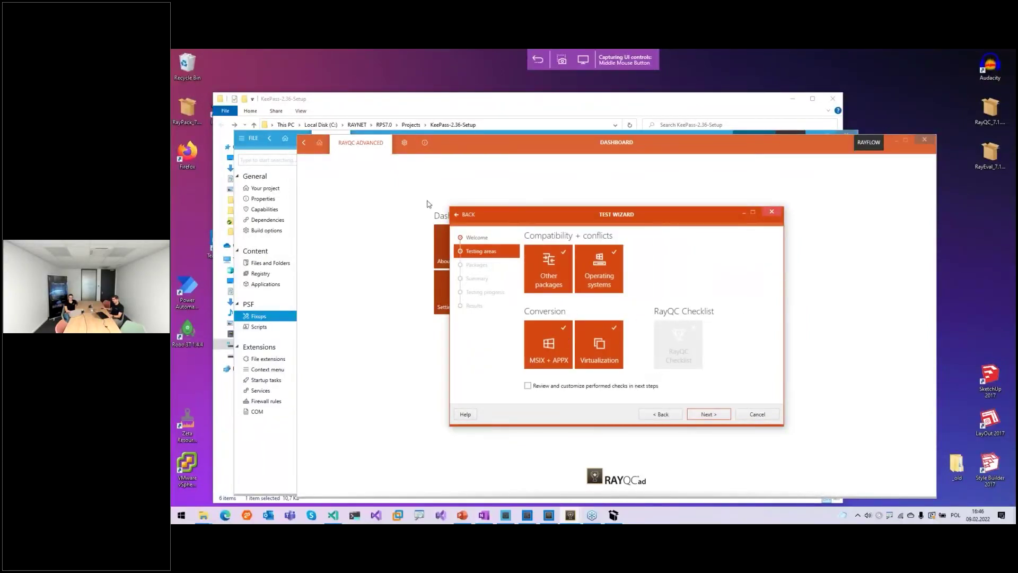
pyautogui.moveTo(447, 204); pyautogui.dragTo(307, 155)
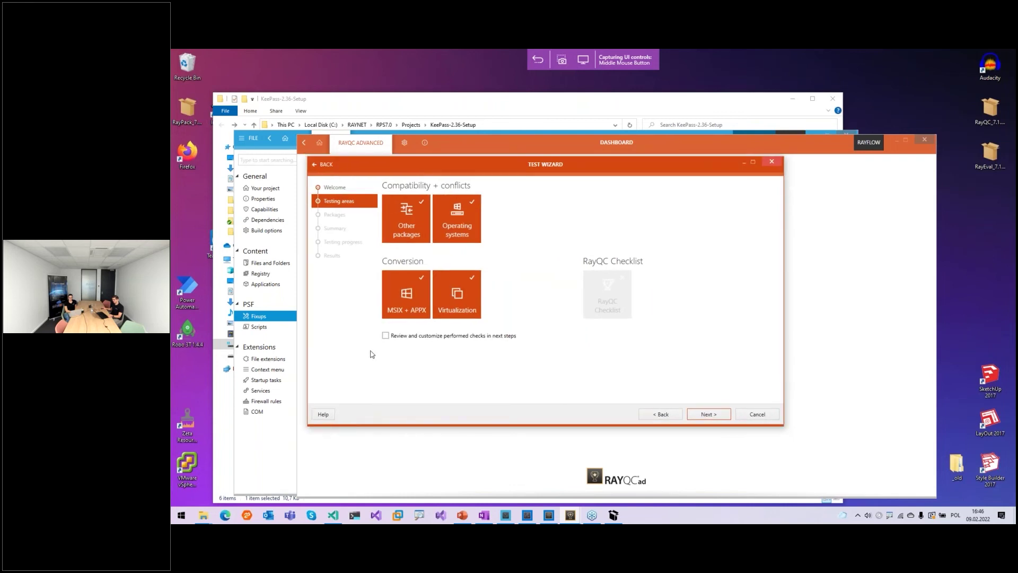
pyautogui.click(412, 338)
pyautogui.click(403, 219)
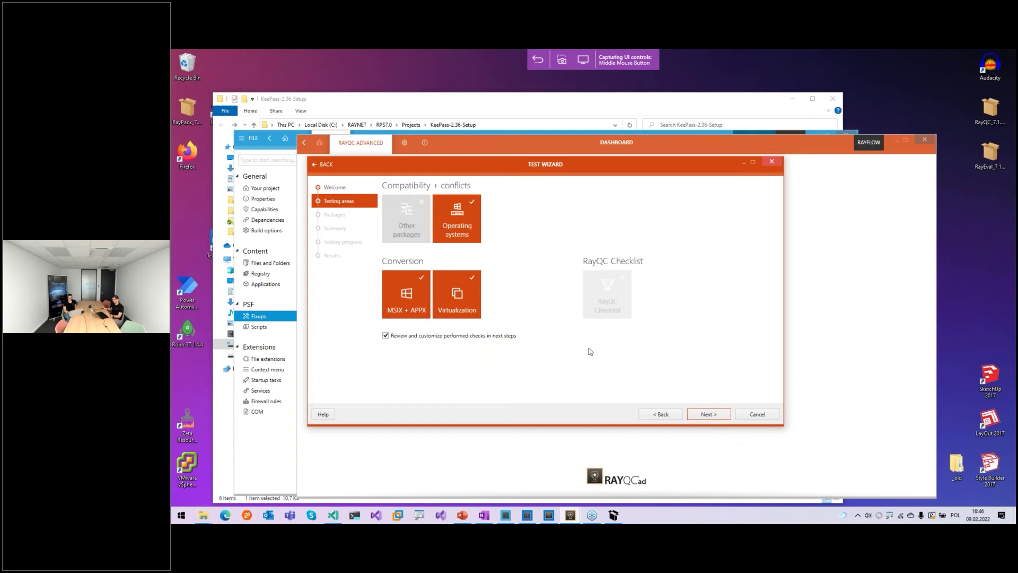
pyautogui.click(700, 416)
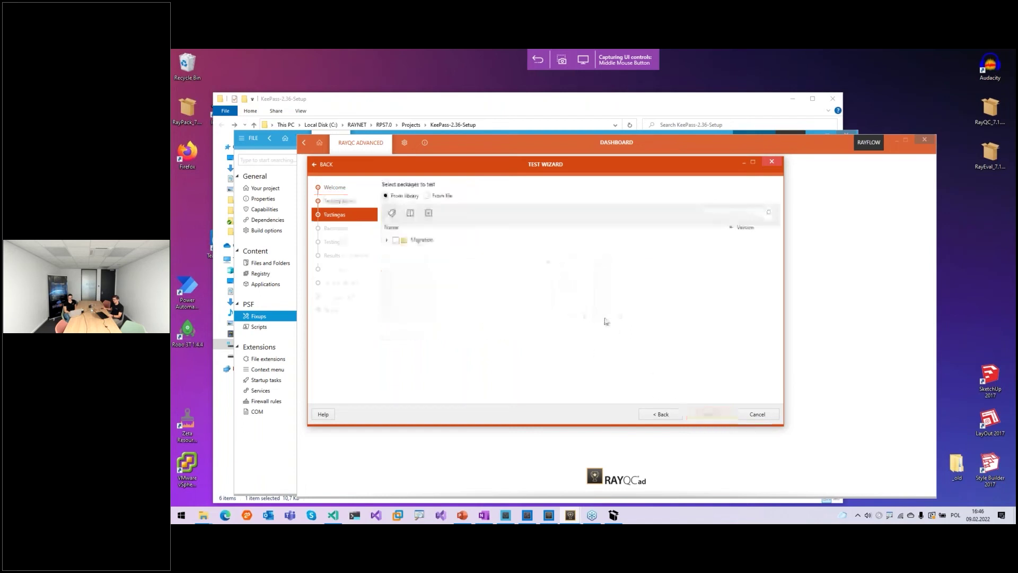
# Add SetupOfficeTabEnterpriseMSI x64.msi from file as the package to test
pyautogui.click(428, 196)
pyautogui.doubleClick(479, 221)
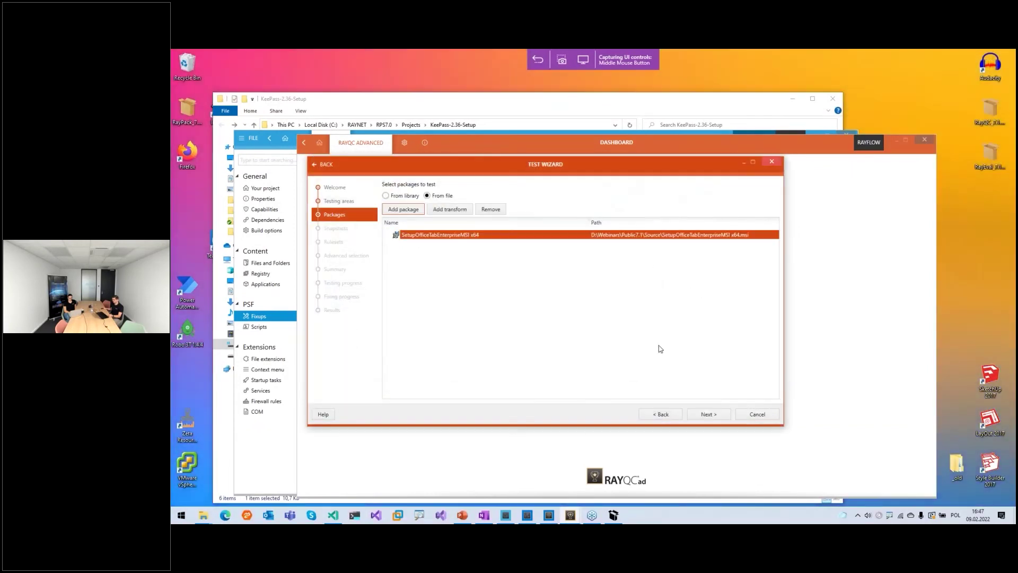
pyautogui.click(704, 421)
# Set Windows 11 64-bit as the system for the basic quality test, and accept the MSIX (Desktop Bridge) ruleset
pyautogui.click(498, 196)
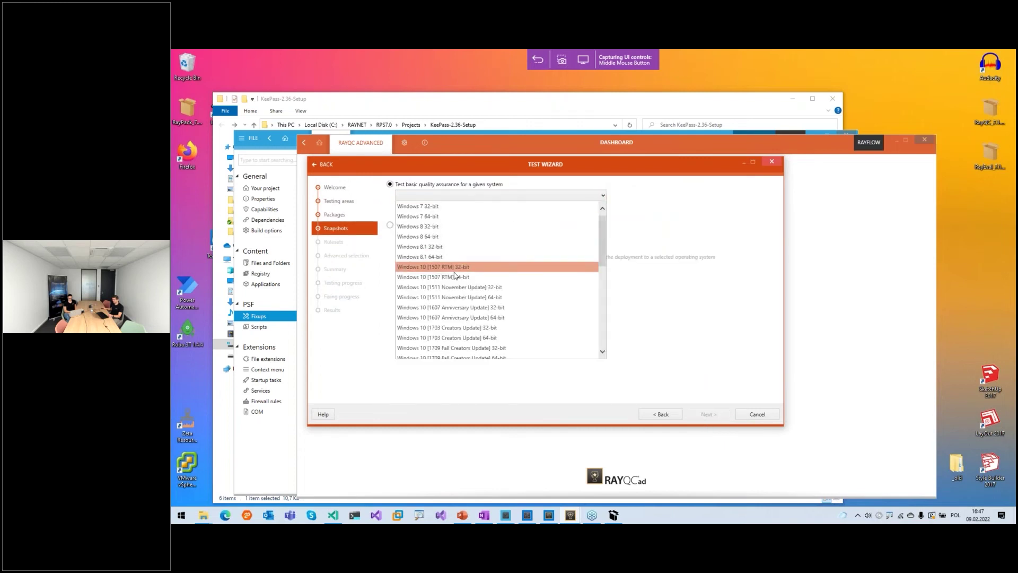
pyautogui.scroll(-2, 455, 286)
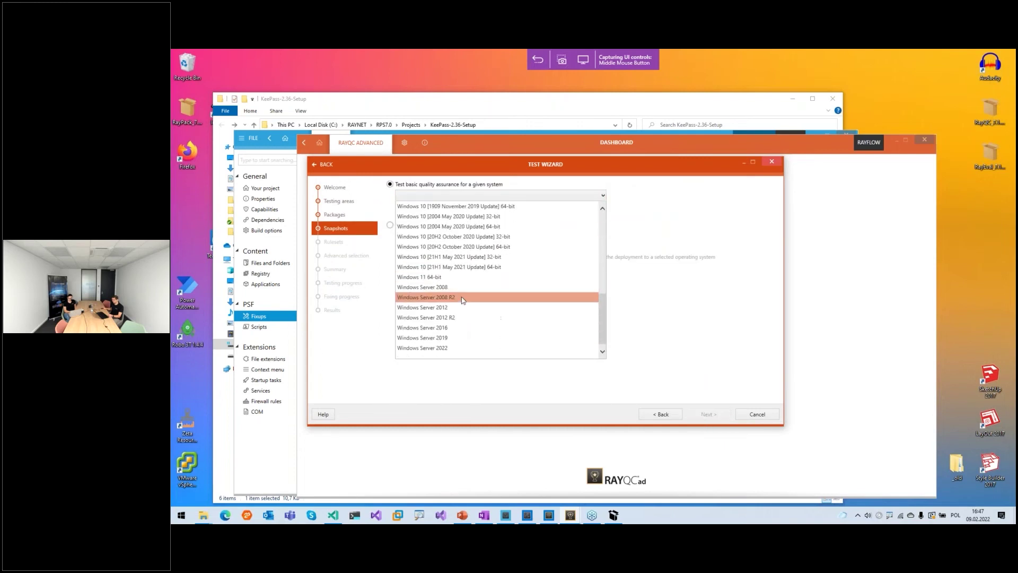
pyautogui.click(453, 277)
pyautogui.click(709, 415)
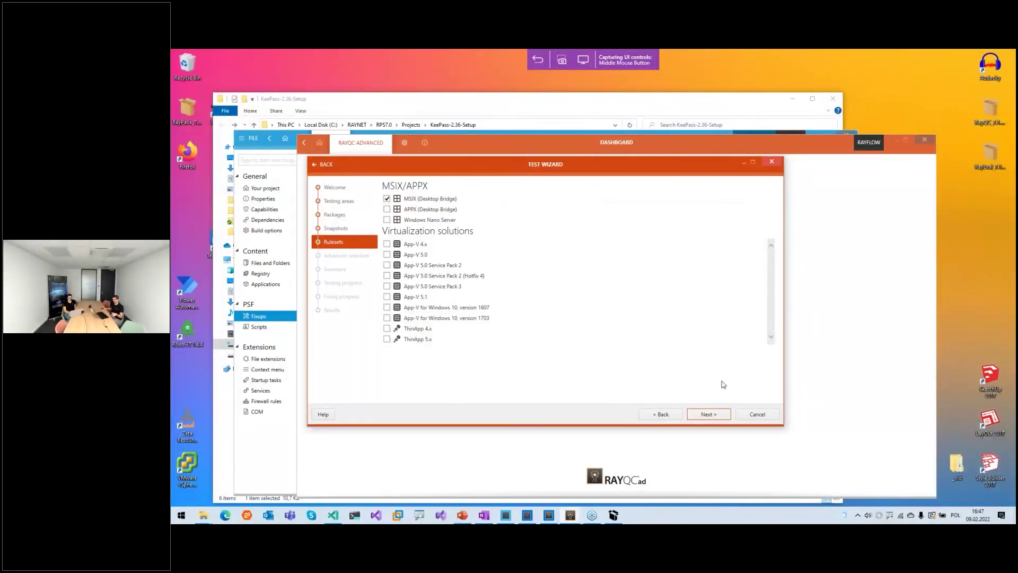
pyautogui.click(719, 419)
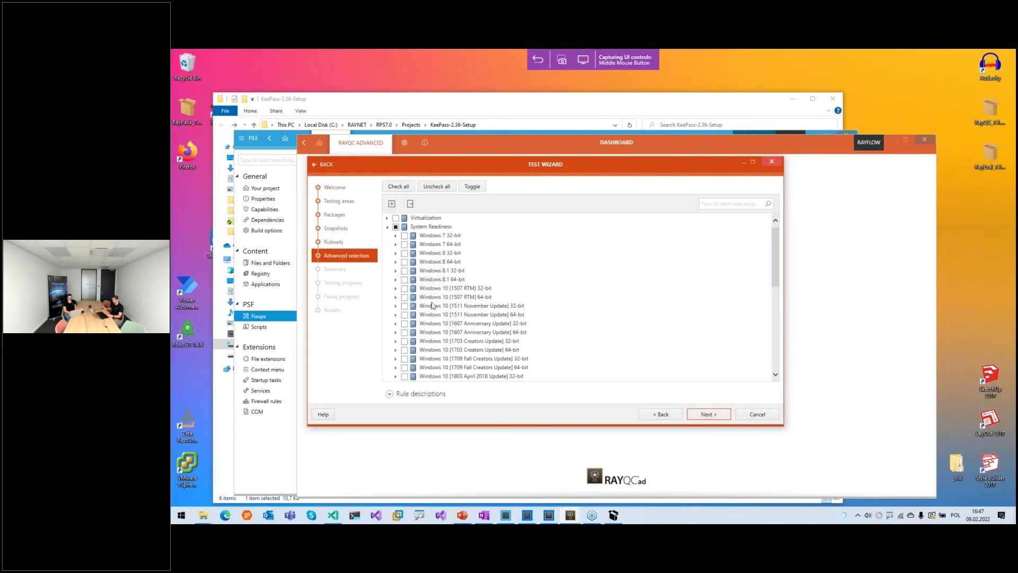
# Check the selected system and MSIX rules in the advanced selection, and process the test
pyautogui.scroll(-8, 445, 323)
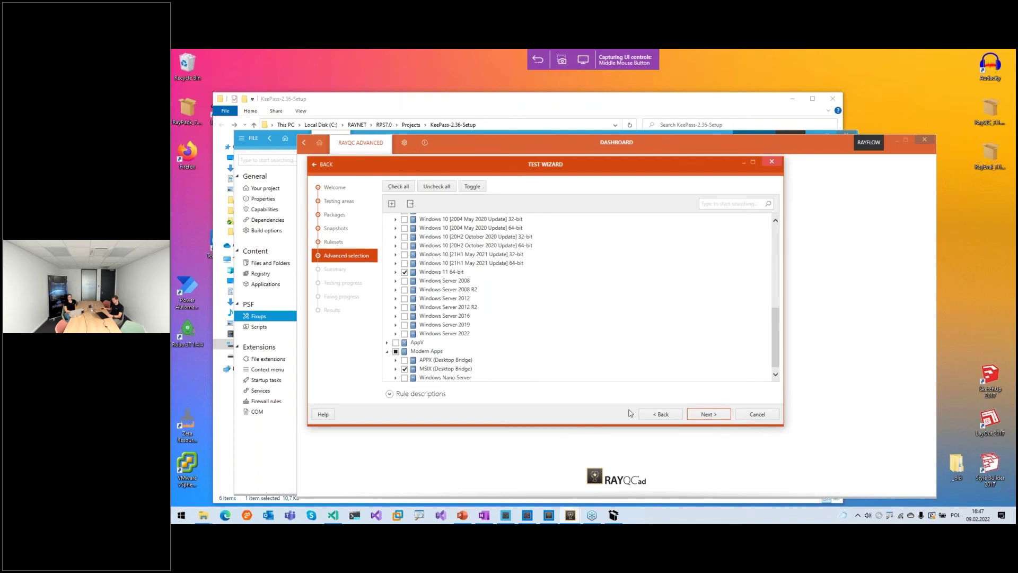
pyautogui.click(700, 415)
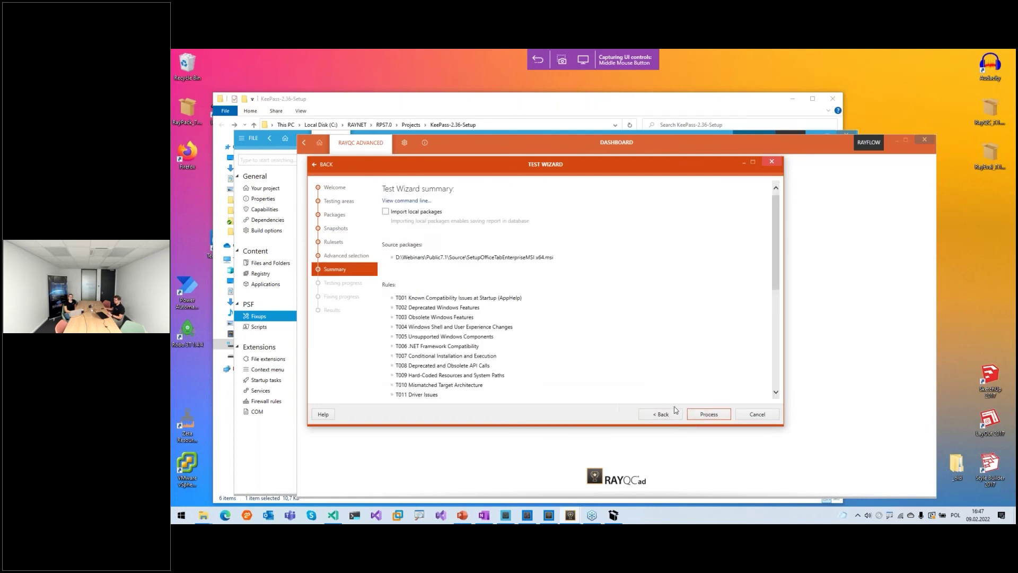
pyautogui.click(700, 413)
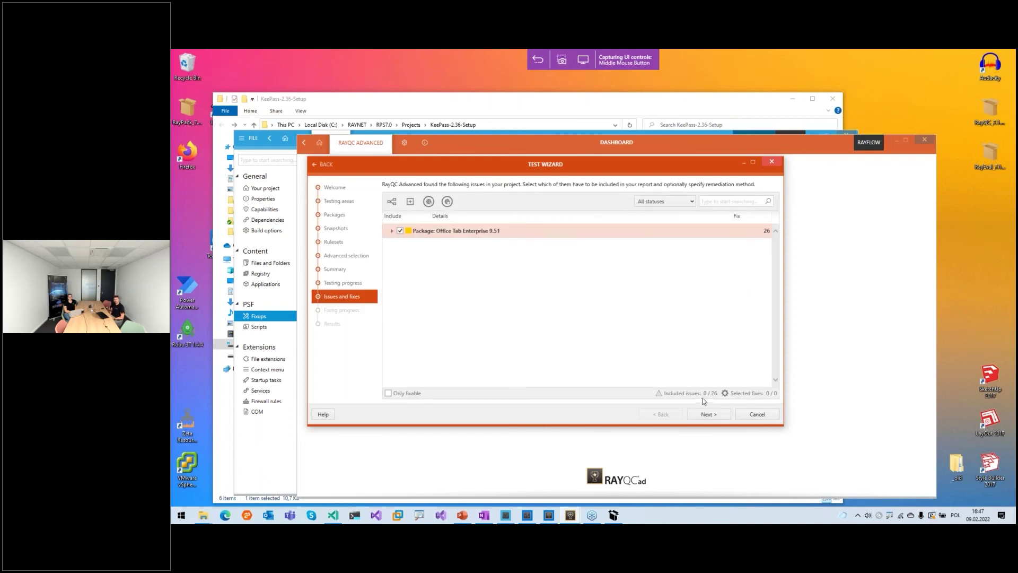
# Examine the Office Tab Enterprise 9.51 issues by rule, including the T008 deprecated API call details for Windows 11 64-bit
pyautogui.click(393, 232)
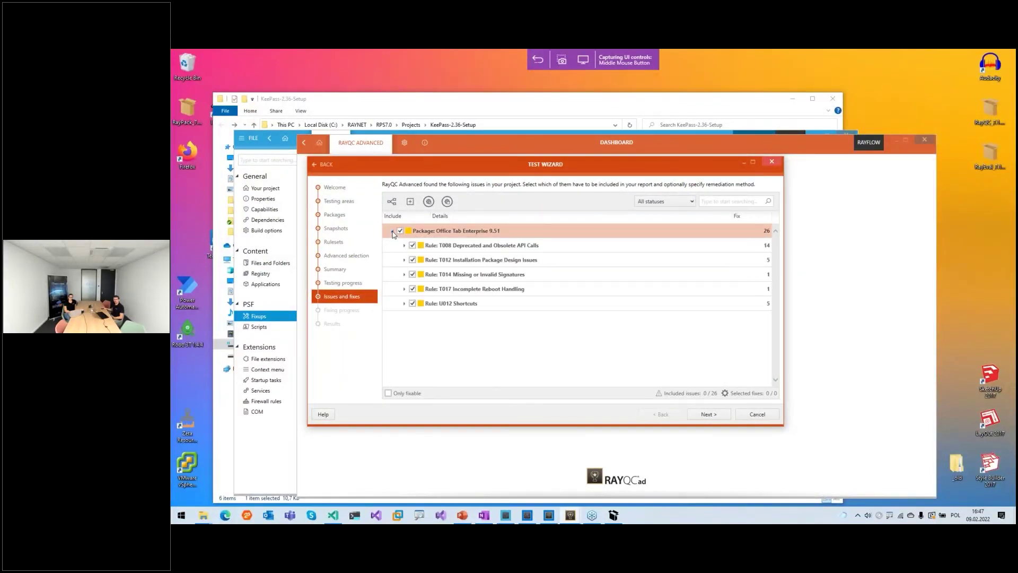
pyautogui.click(405, 260)
pyautogui.click(404, 245)
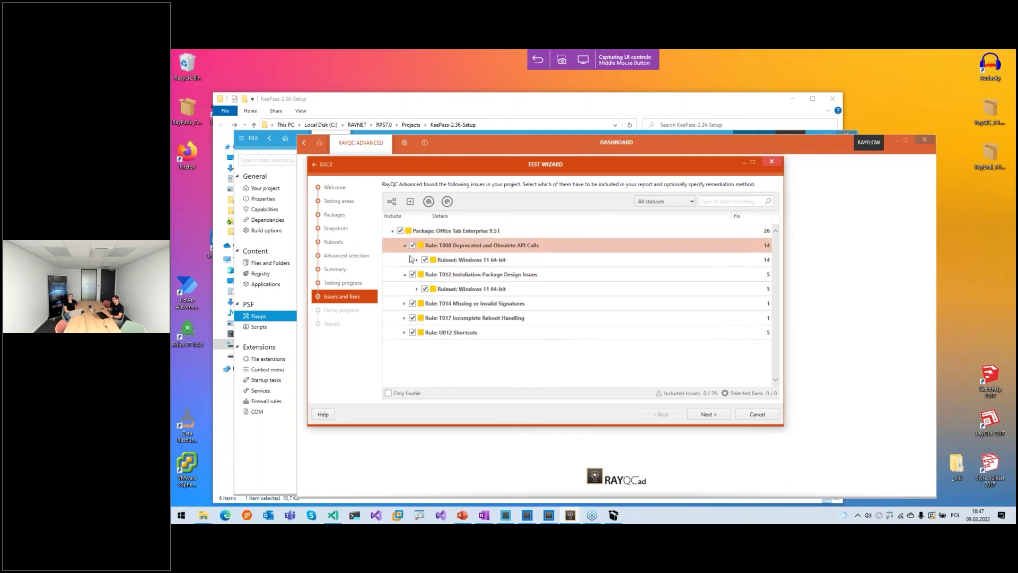
pyautogui.click(416, 260)
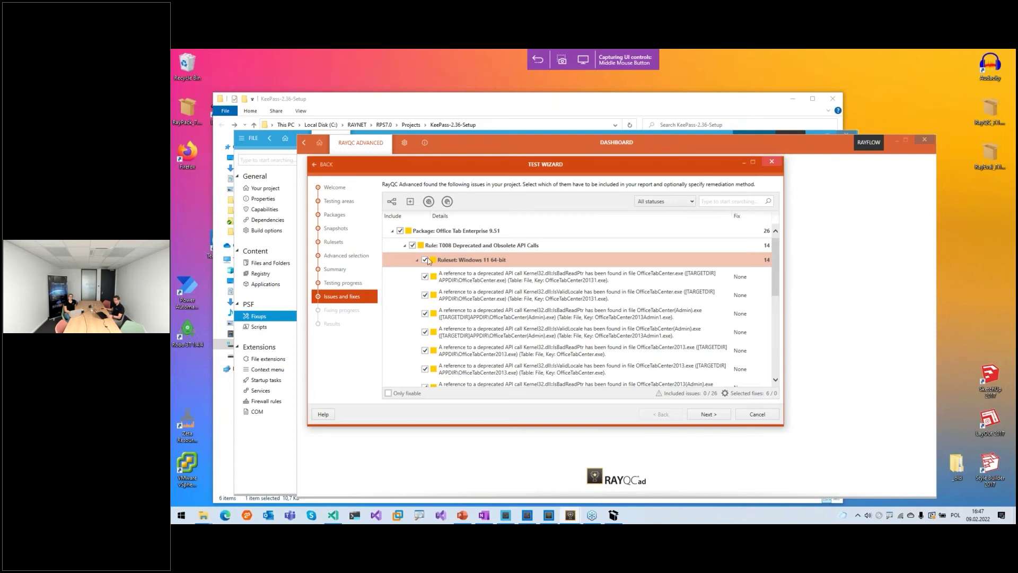
pyautogui.click(404, 246)
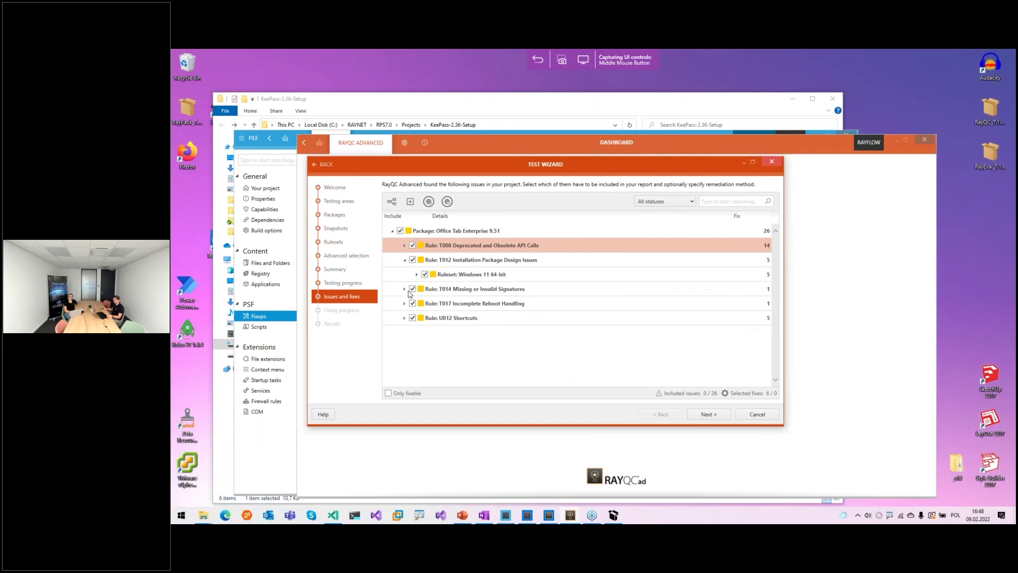
# Select the power fix for the first T012 Windows 11 64-bit issue, OfficeTabCenter20131.exe, and cancel the test wizard
pyautogui.click(418, 275)
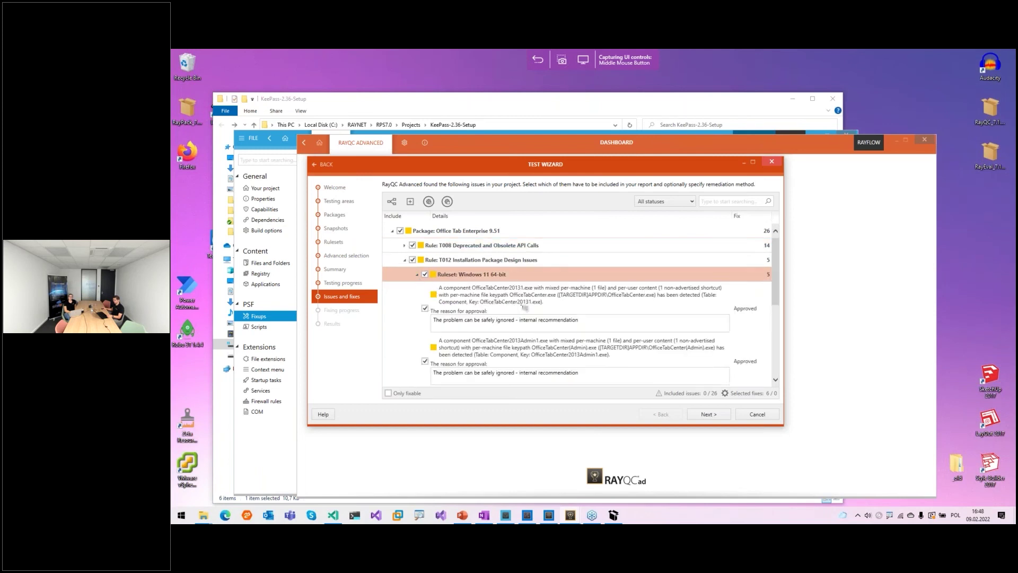
pyautogui.click(525, 307)
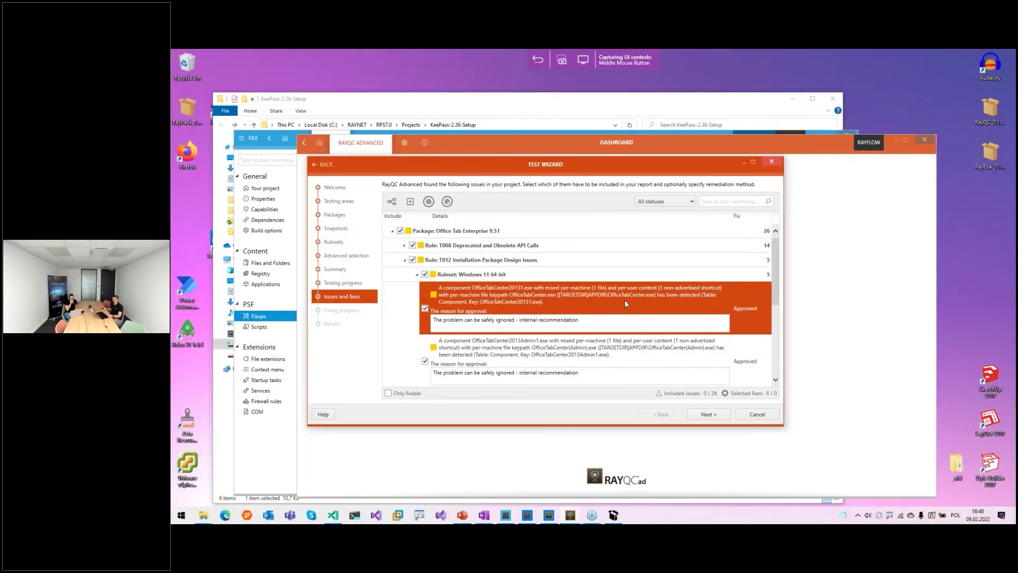
pyautogui.click(746, 309)
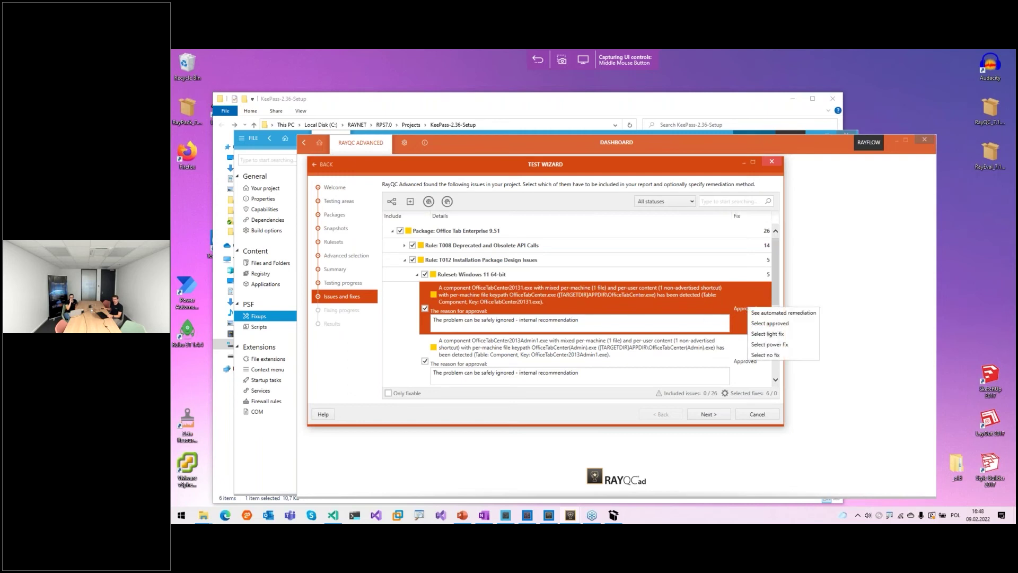
pyautogui.click(772, 344)
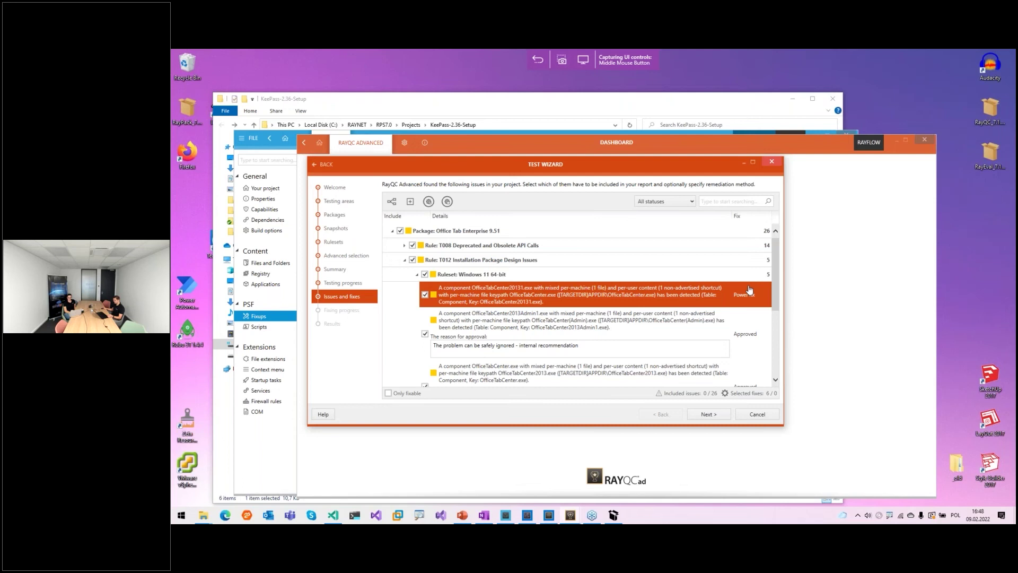
pyautogui.moveTo(517, 164); pyautogui.dragTo(574, 177)
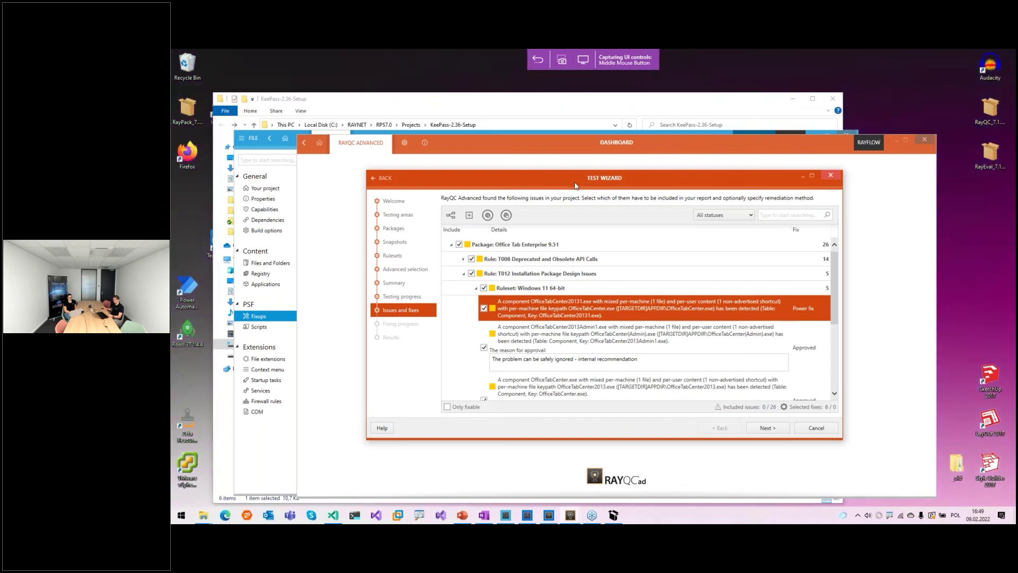
pyautogui.click(816, 427)
pyautogui.click(507, 339)
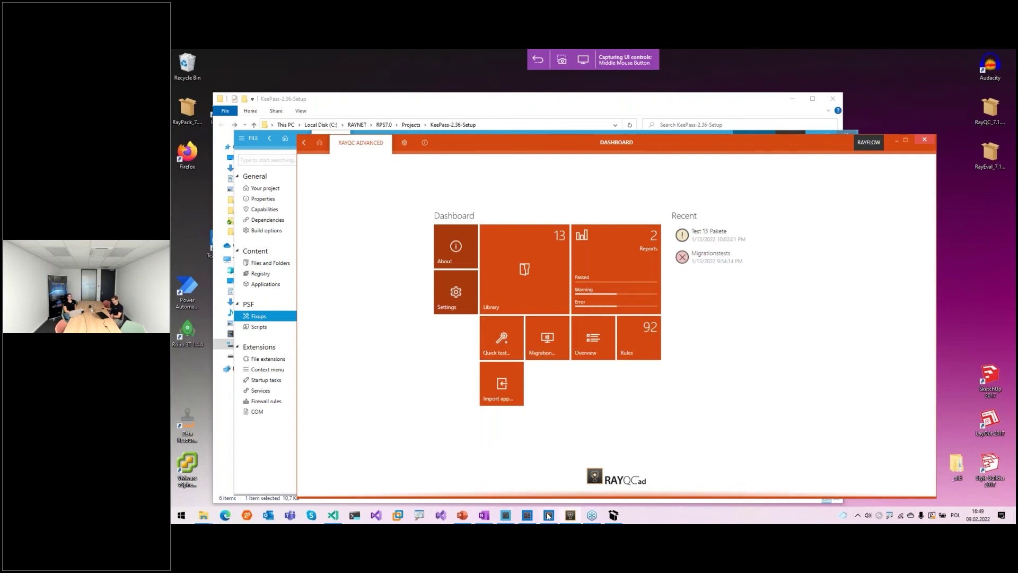
# Switch to SampleProject in RayEval and preview installation step 2, the language selection
pyautogui.moveTo(549, 521)
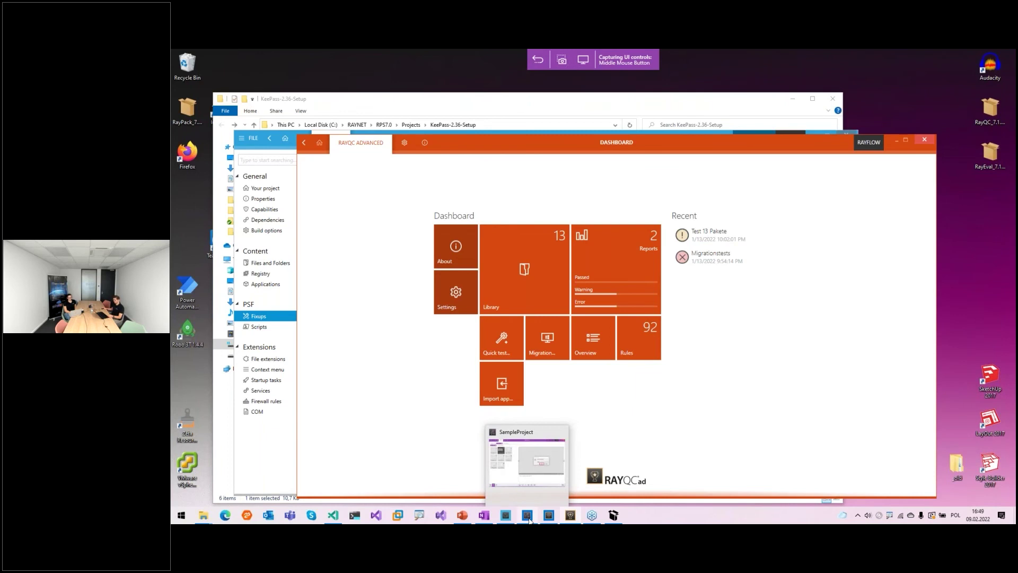
pyautogui.click(528, 520)
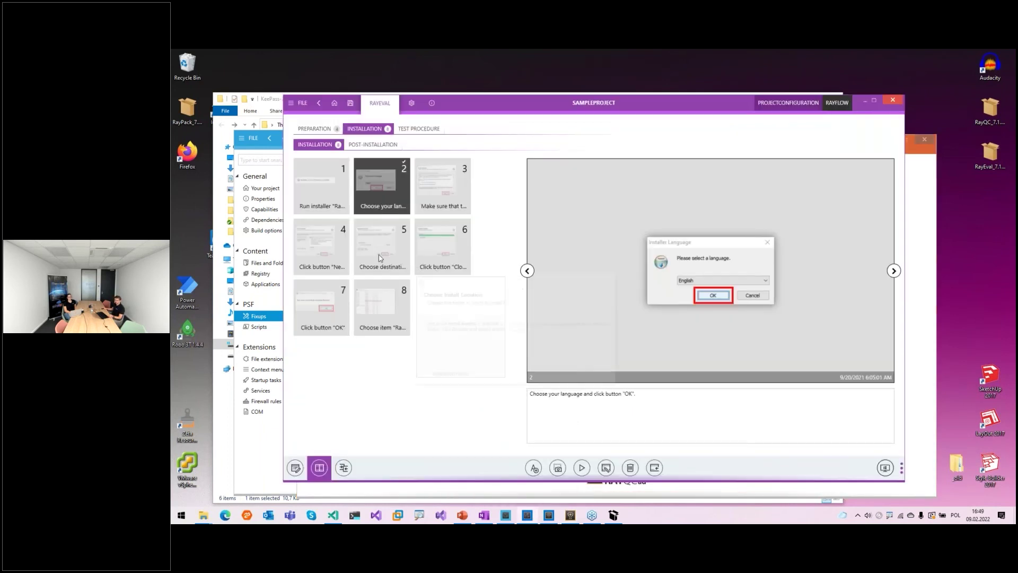
pyautogui.moveTo(378, 213)
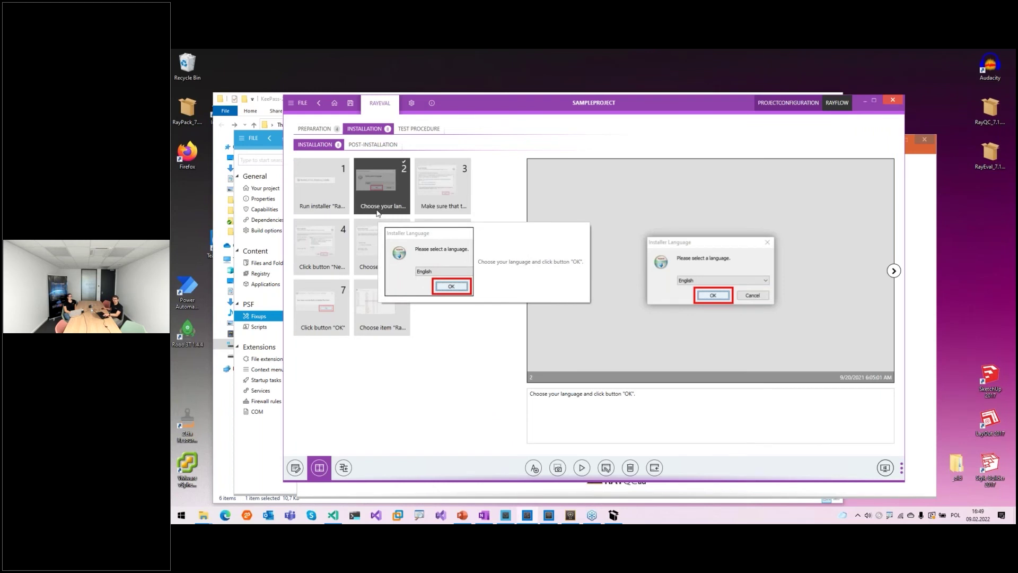
# Preview installation step 3, the license agreement, and search the project for "down", advancing through two matches
pyautogui.click(444, 191)
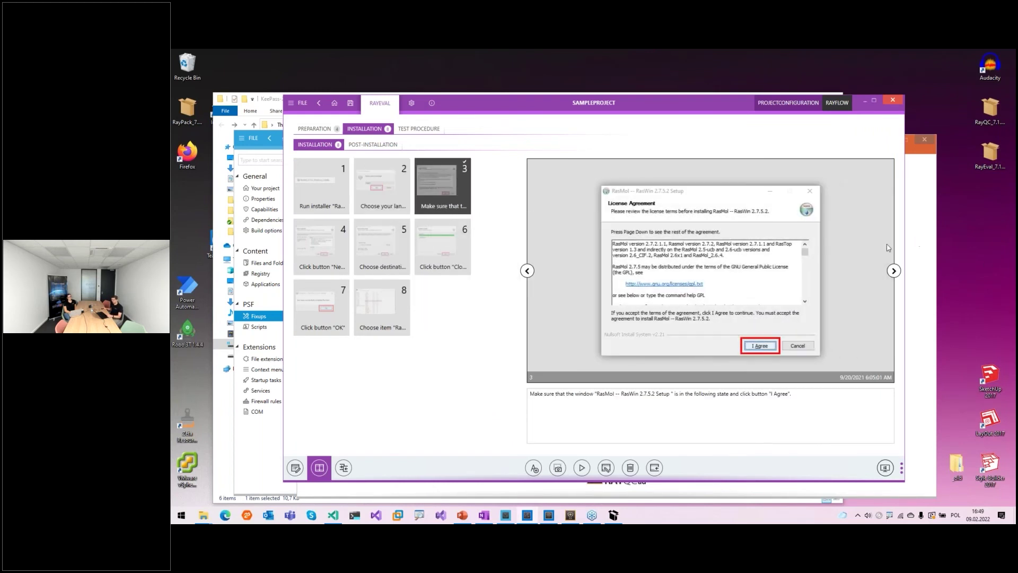
pyautogui.hotkey('ctrl', 'f')
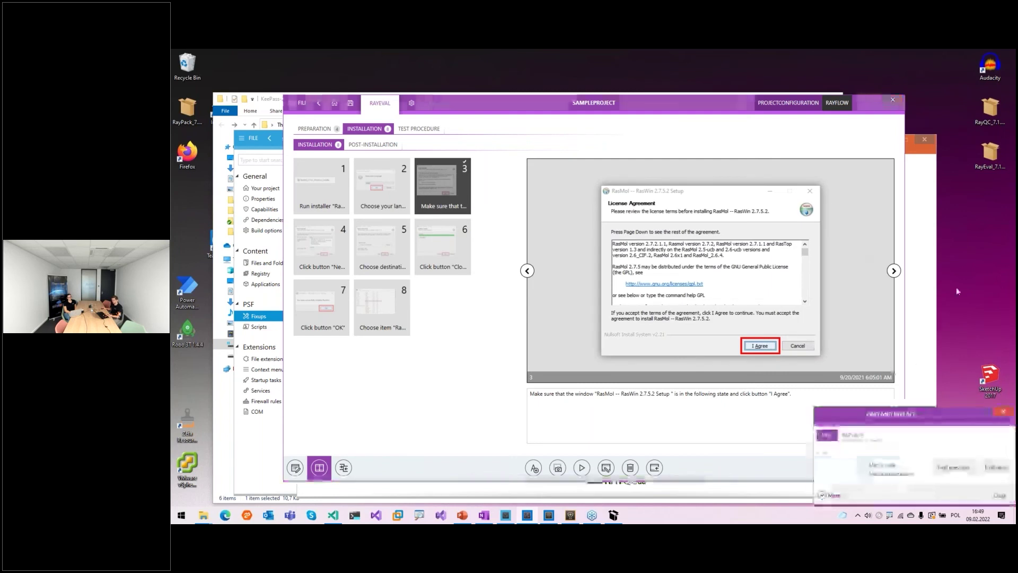
pyautogui.moveTo(889, 412); pyautogui.dragTo(519, 206)
pyautogui.click(523, 239)
pyautogui.write('down')
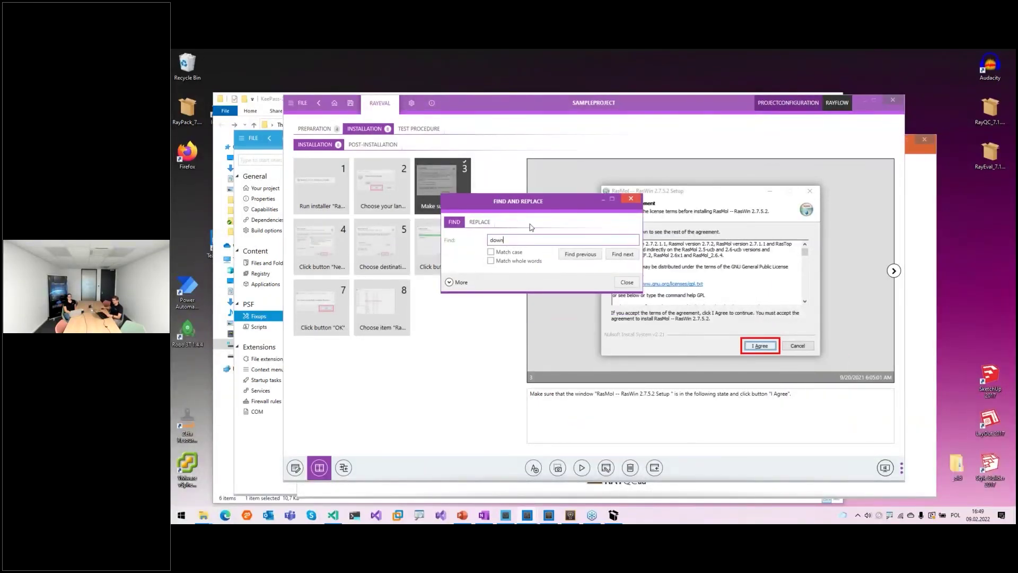
pyautogui.click(613, 256)
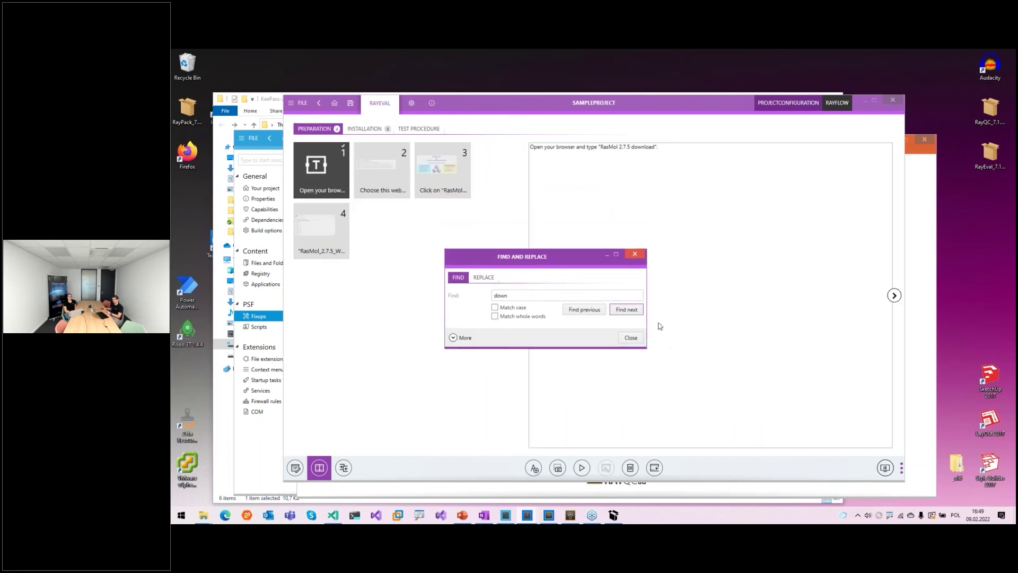
pyautogui.click(629, 310)
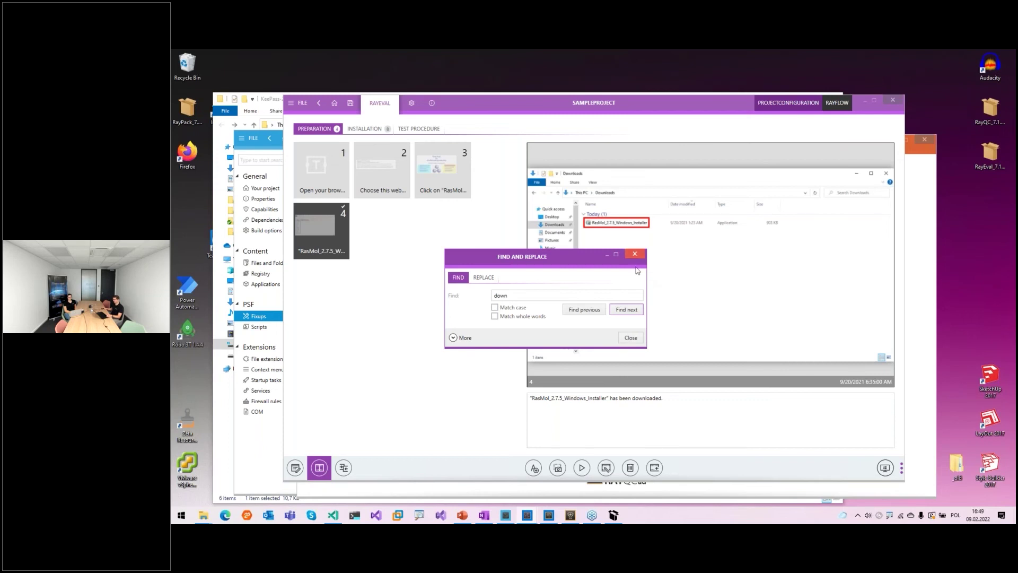
# Switch to the Simple MSI Checklist in RayQC and show the available actions for the MST file path element
pyautogui.click(572, 515)
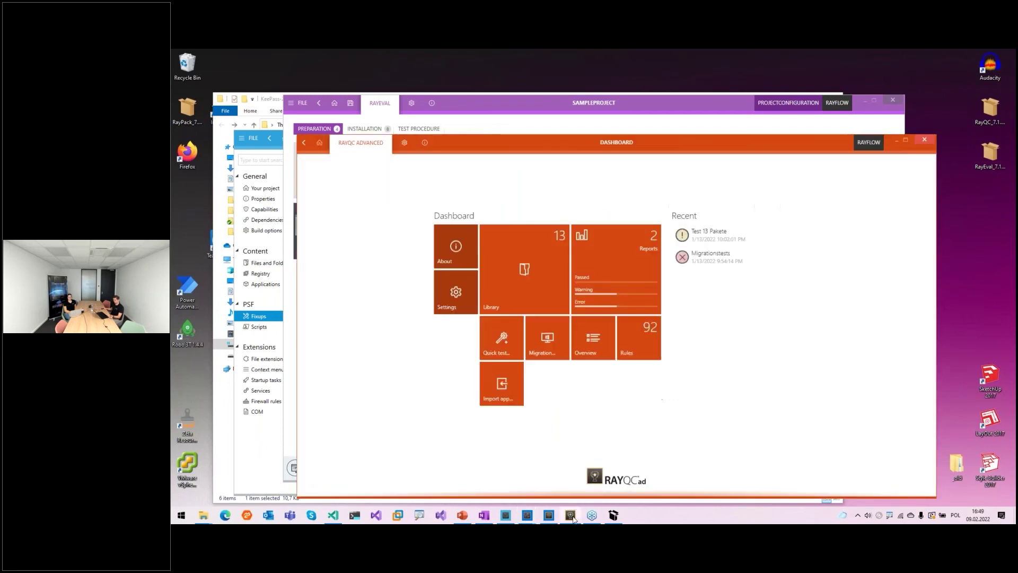
pyautogui.click(526, 515)
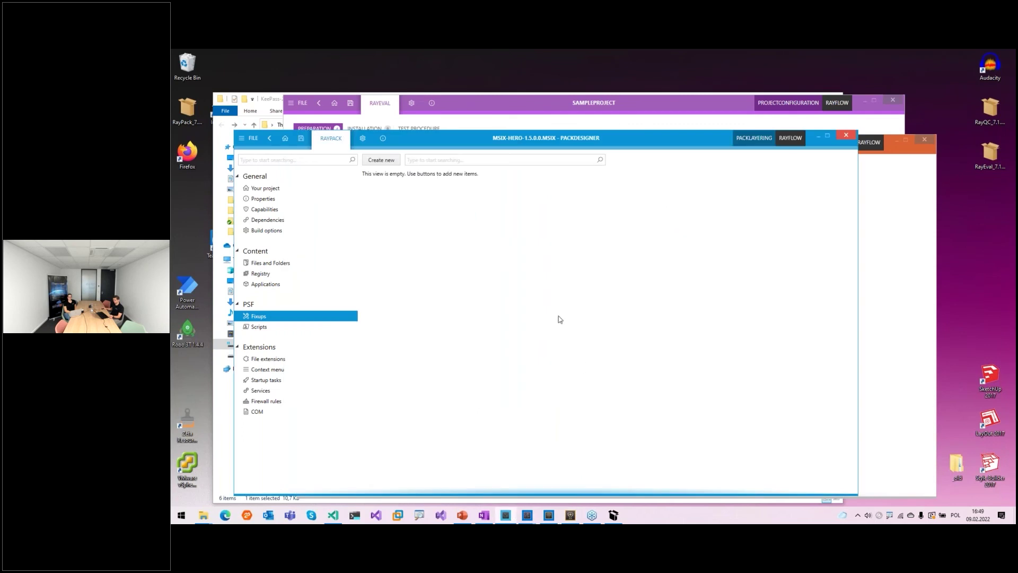
pyautogui.click(569, 515)
pyautogui.click(550, 517)
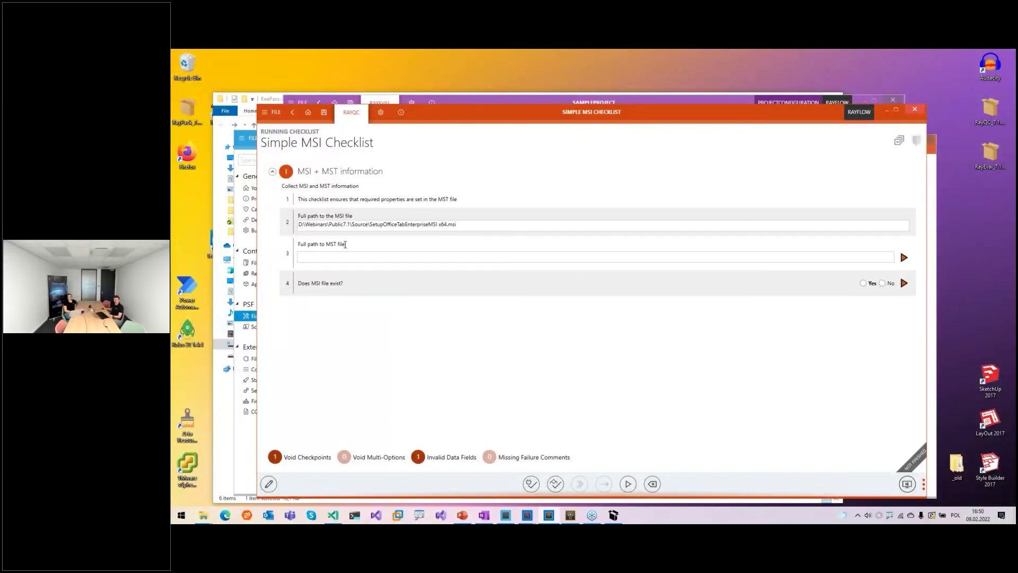
pyautogui.rightClick(332, 243)
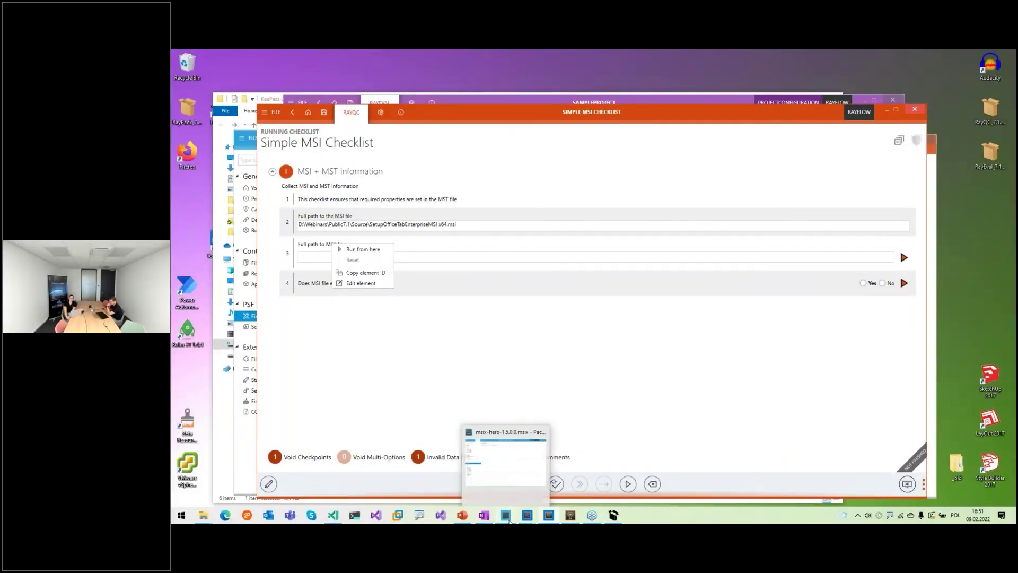
# Switch to RayPack, open the recent KeePass Password Safe 2.36 wrapper project, and display its Pre-Installation actions under Install
pyautogui.click(501, 466)
pyautogui.click(247, 138)
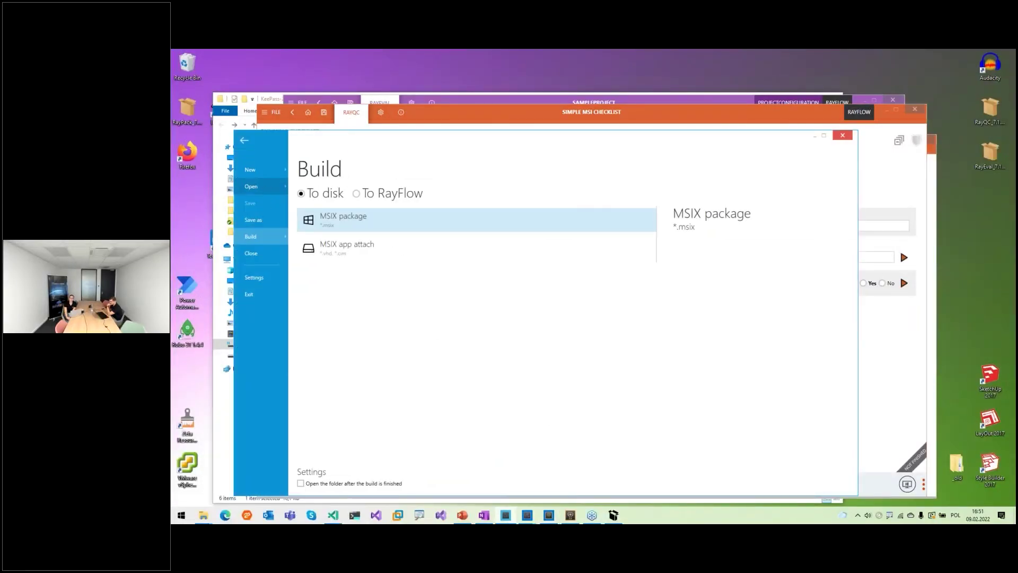
pyautogui.click(262, 186)
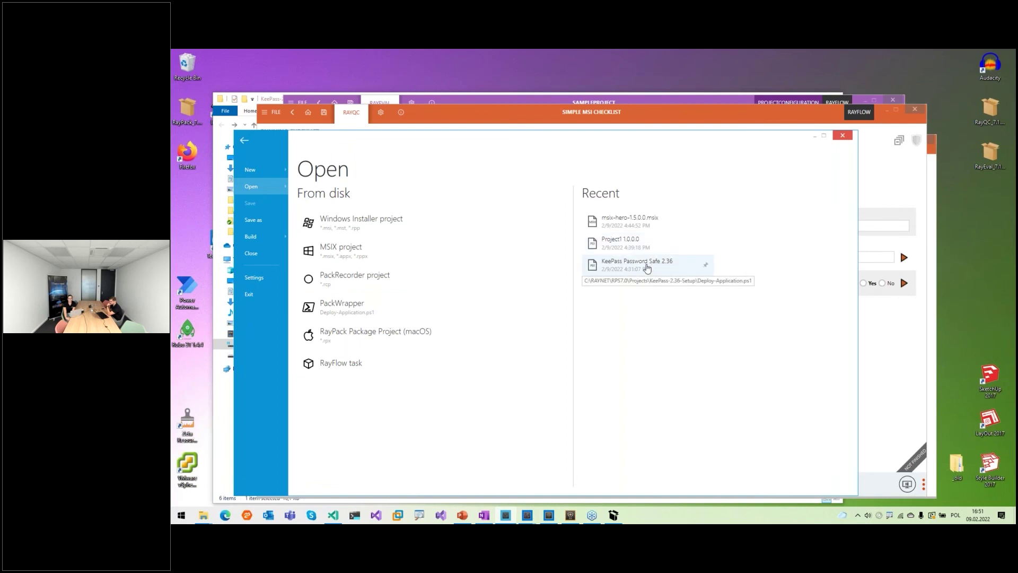
pyautogui.click(267, 242)
pyautogui.click(546, 166)
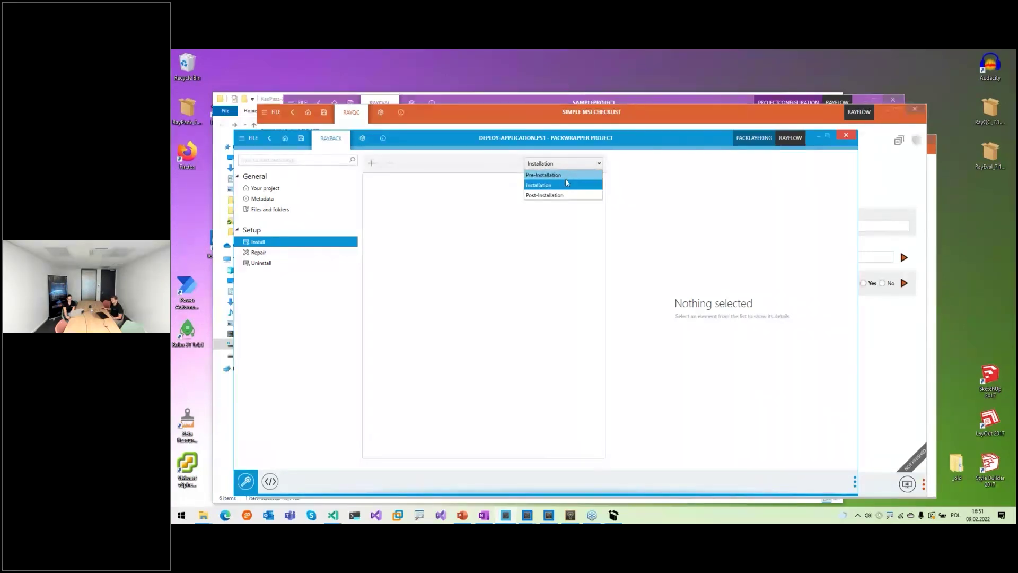
pyautogui.click(565, 176)
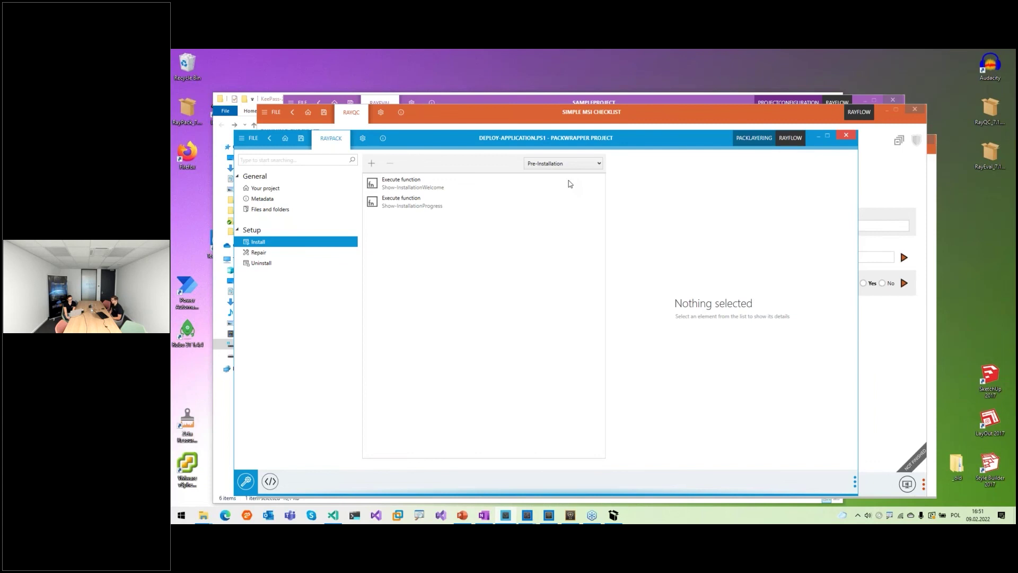
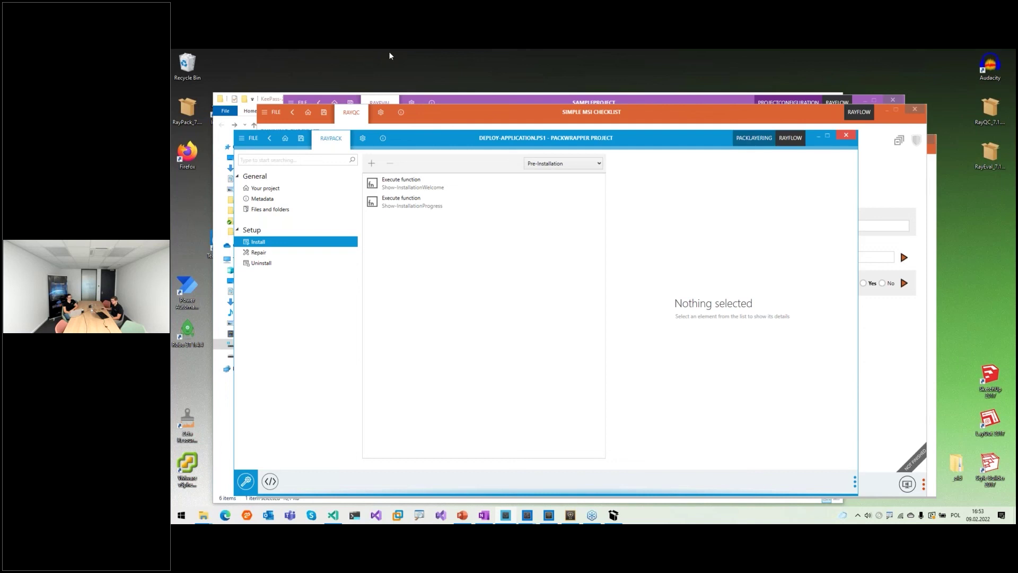
# Show the Projects settings with the PowerShell AppDeploymentToolkit template option, and open the RayPack folder on drive C in File Explorer
pyautogui.click(364, 139)
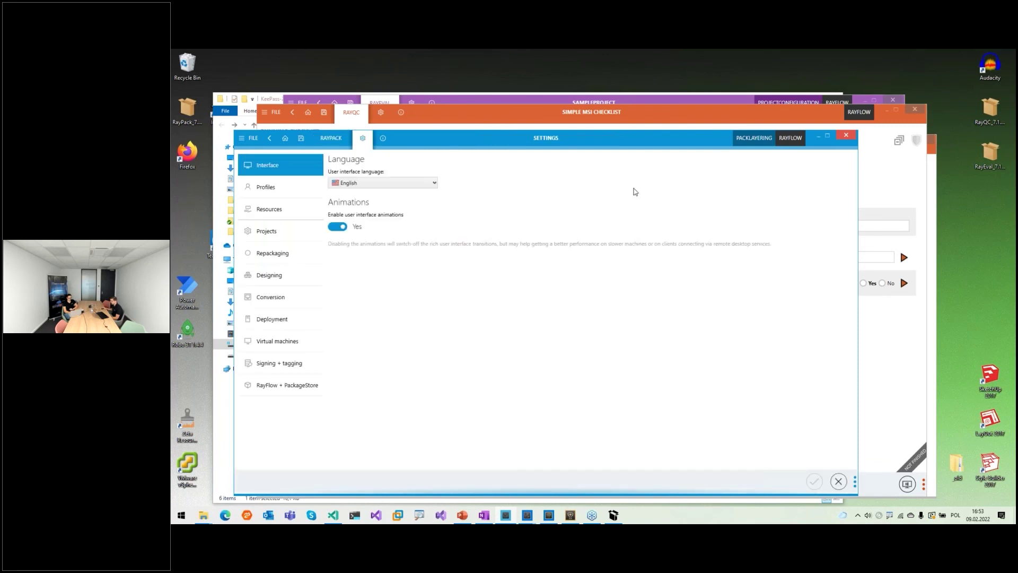
pyautogui.click(296, 234)
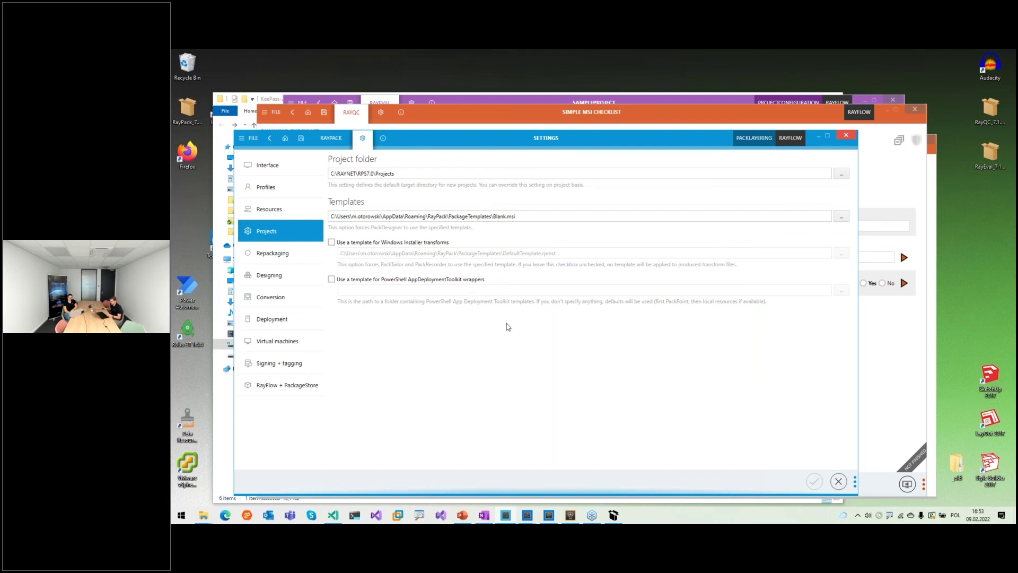
pyautogui.press('super+r')
pyautogui.write('c:\\ray')
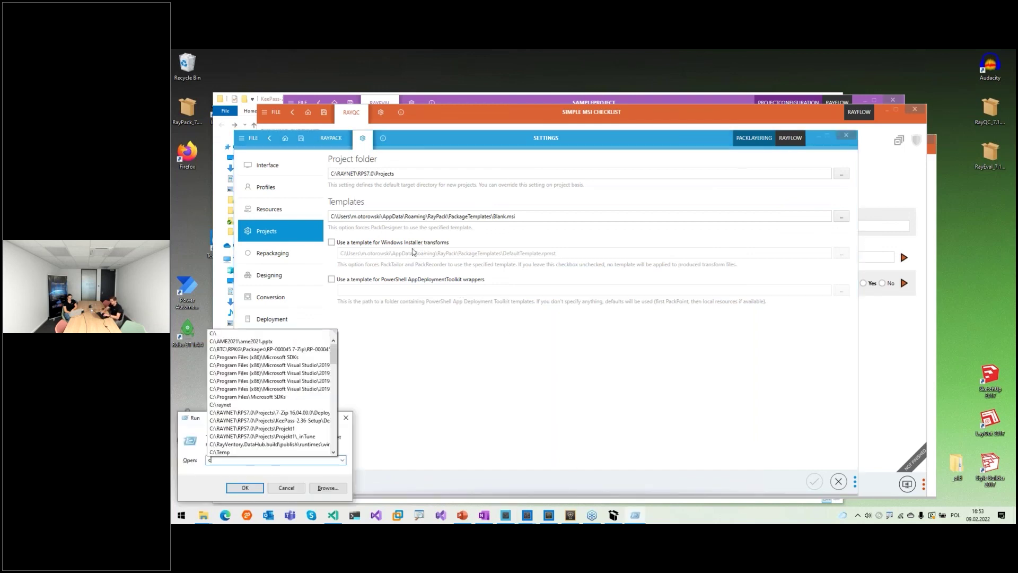
pyautogui.press('Down')
pyautogui.press('Down')
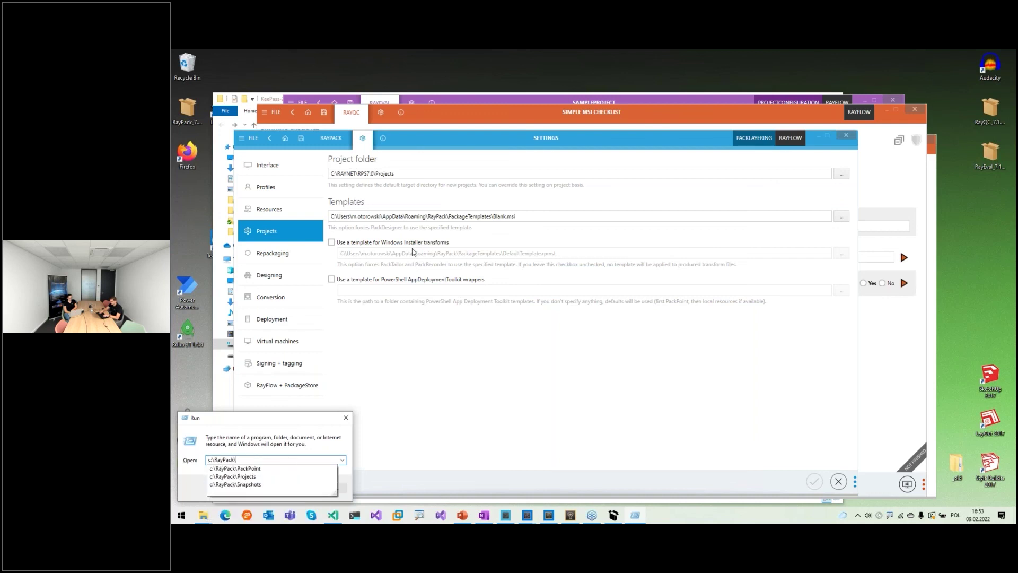
pyautogui.press('Return')
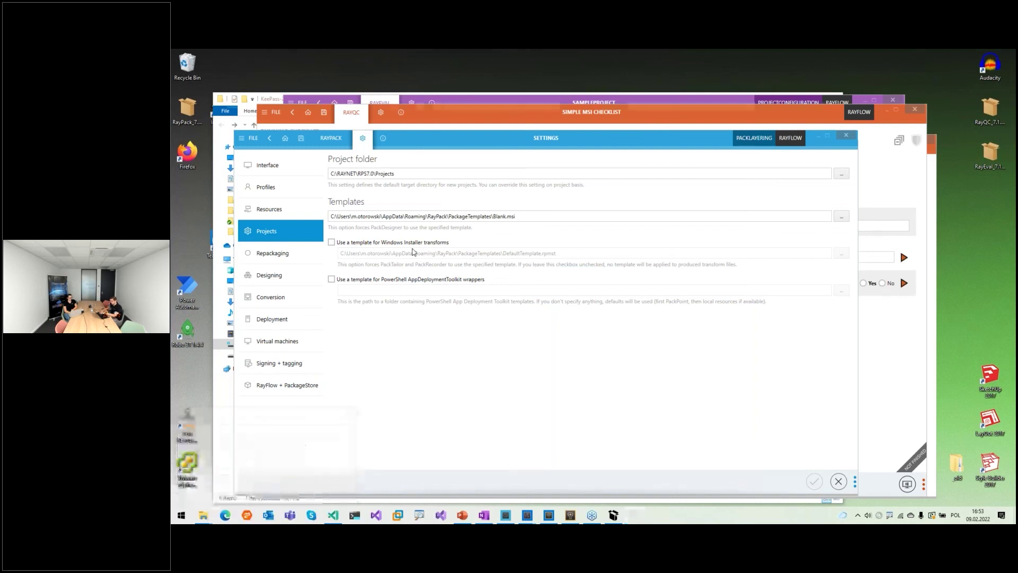
# Browse to PackPoint\Wrappers\PSAppDeploymentToolkit, select the AppDeployToolkit folder, and return to the RayPack project settings
pyautogui.doubleClick(416, 276)
pyautogui.press('Down')
pyautogui.press('Return')
pyautogui.click(400, 157)
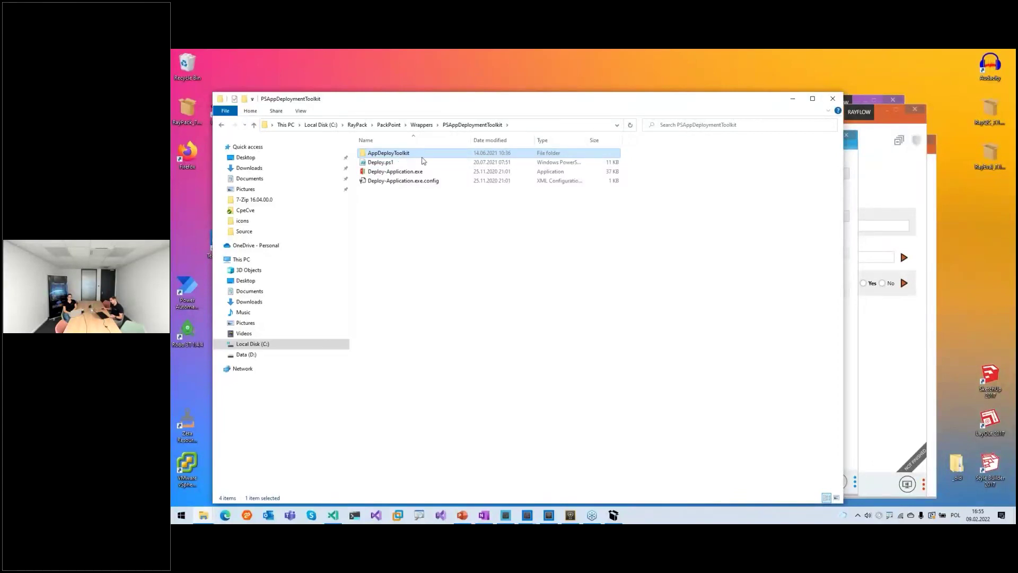
pyautogui.click(508, 515)
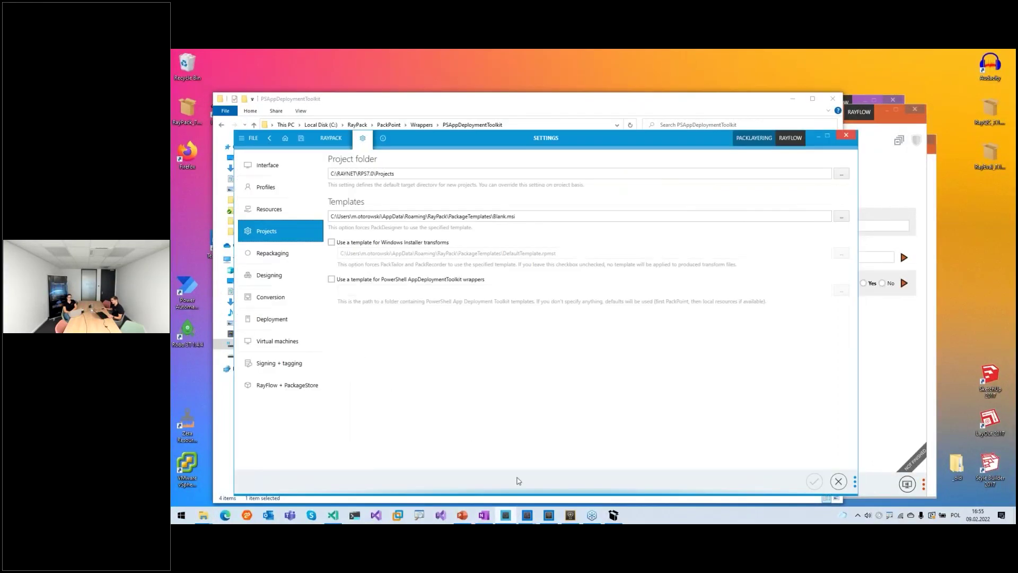
pyautogui.moveTo(455, 138); pyautogui.dragTo(464, 122)
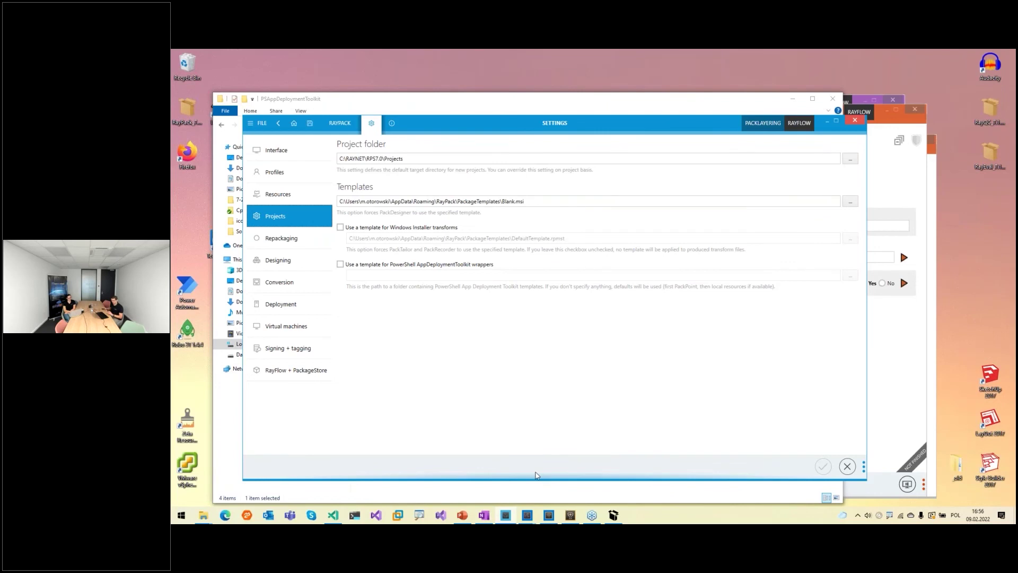
# Switch to PowerPoint, start the slide show from the Live demo slide, and advance to Try RayPack Express
pyautogui.click(462, 515)
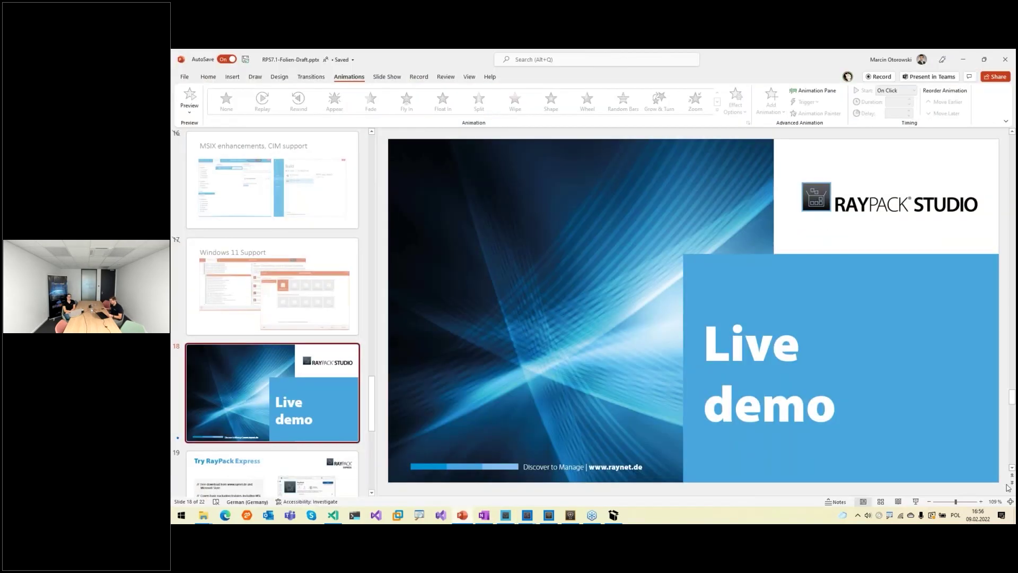
pyautogui.click(916, 502)
pyautogui.press('Right')
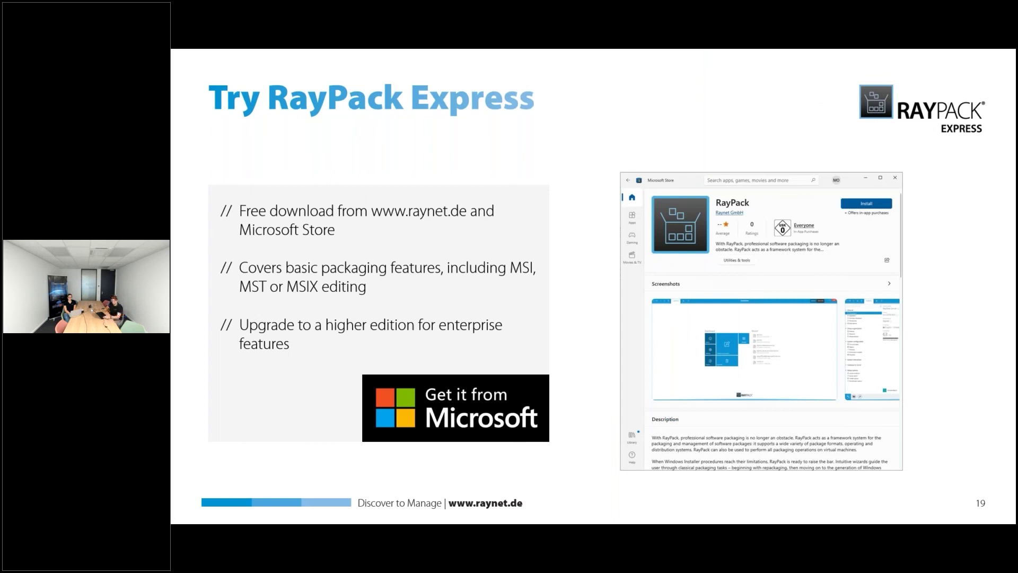
# Find and launch the Microsoft Store app over the slide show
pyautogui.press('super')
pyautogui.write('mi')
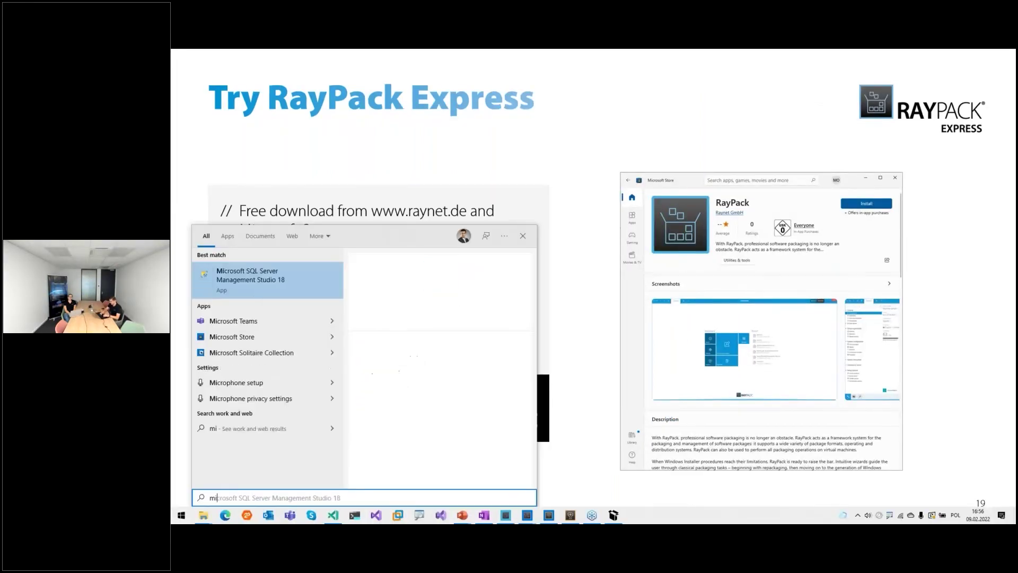
pyautogui.write('cros')
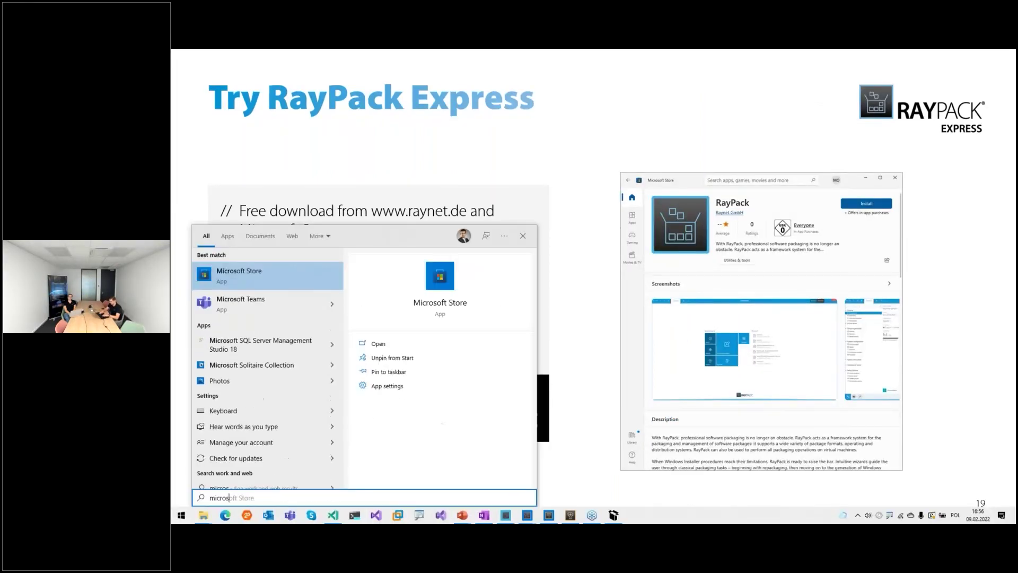
pyautogui.press('Return')
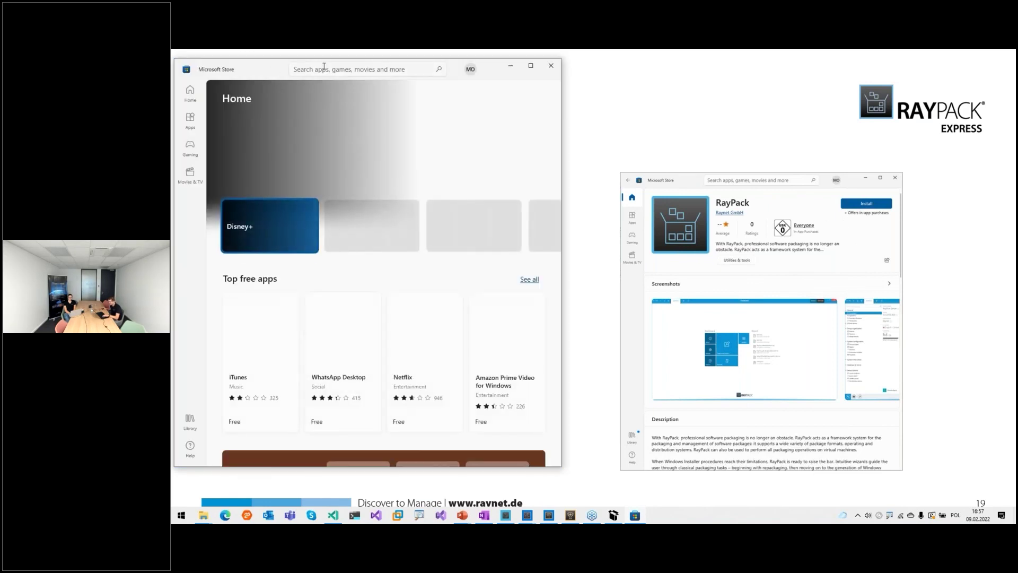
# Search the Microsoft Store for "raypack" and open the RayPack product page
pyautogui.click(324, 67)
pyautogui.write('raypack')
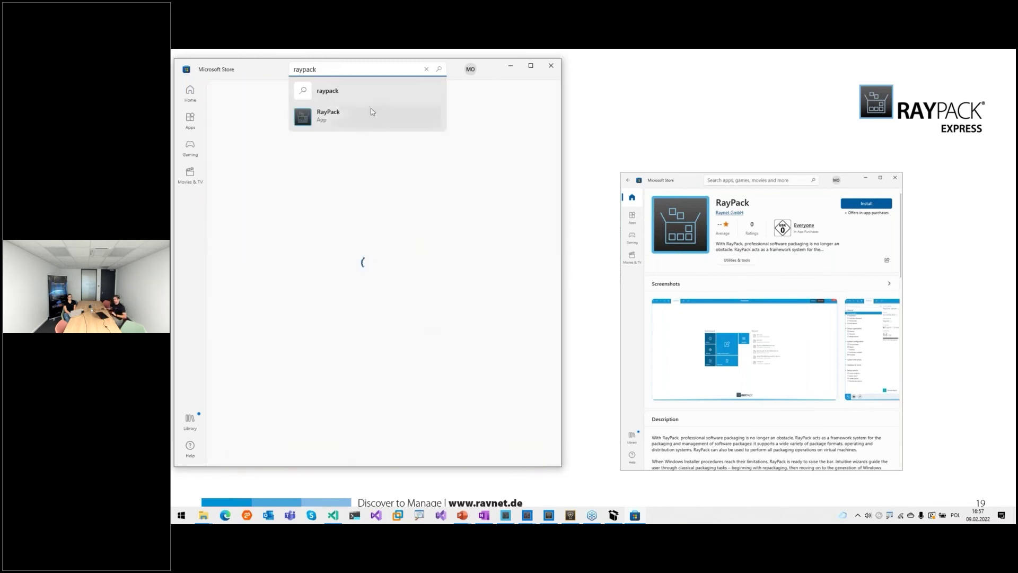
pyautogui.press('Return')
pyautogui.click(287, 229)
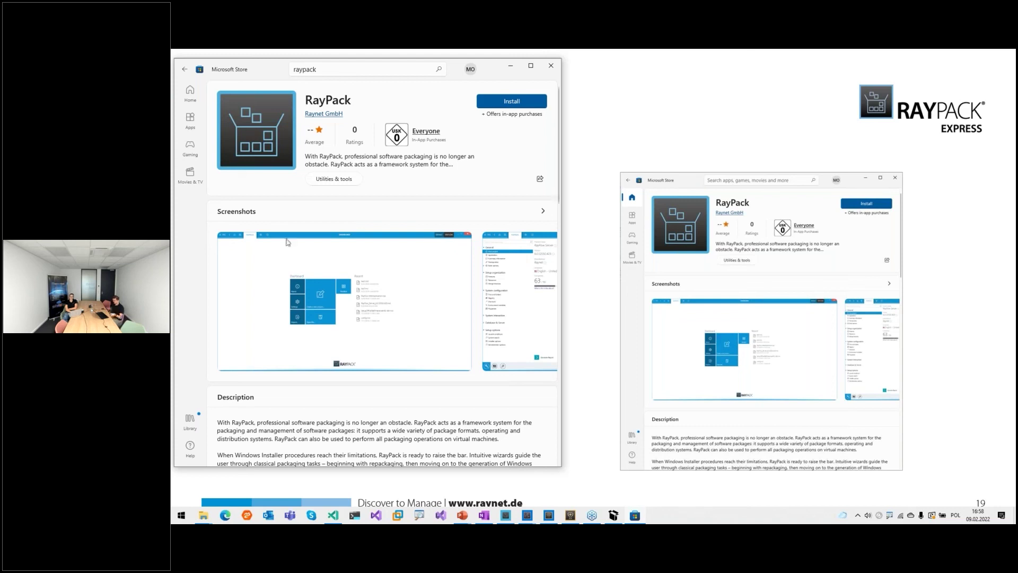
# Return to the PowerPoint slide show and advance to the Q&A session slide
pyautogui.hotkey('alt', 'Tab')
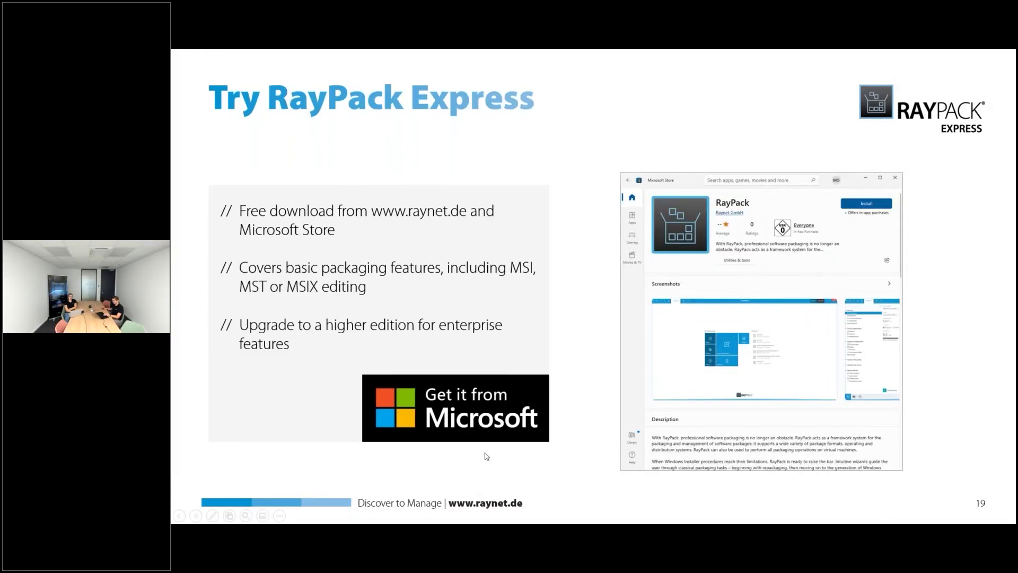
pyautogui.press('Right')
pyautogui.press('Right')
pyautogui.press('Right')
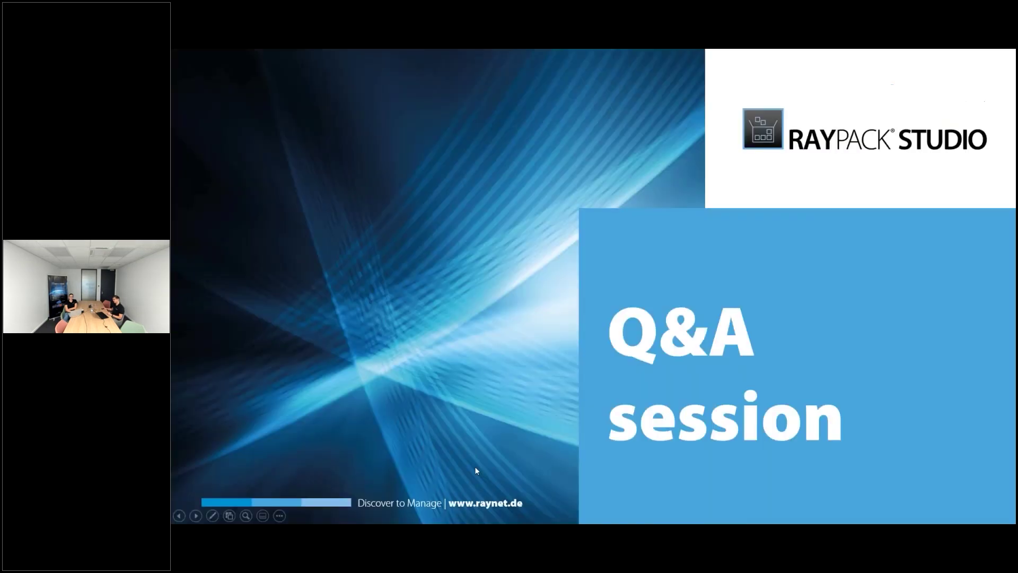